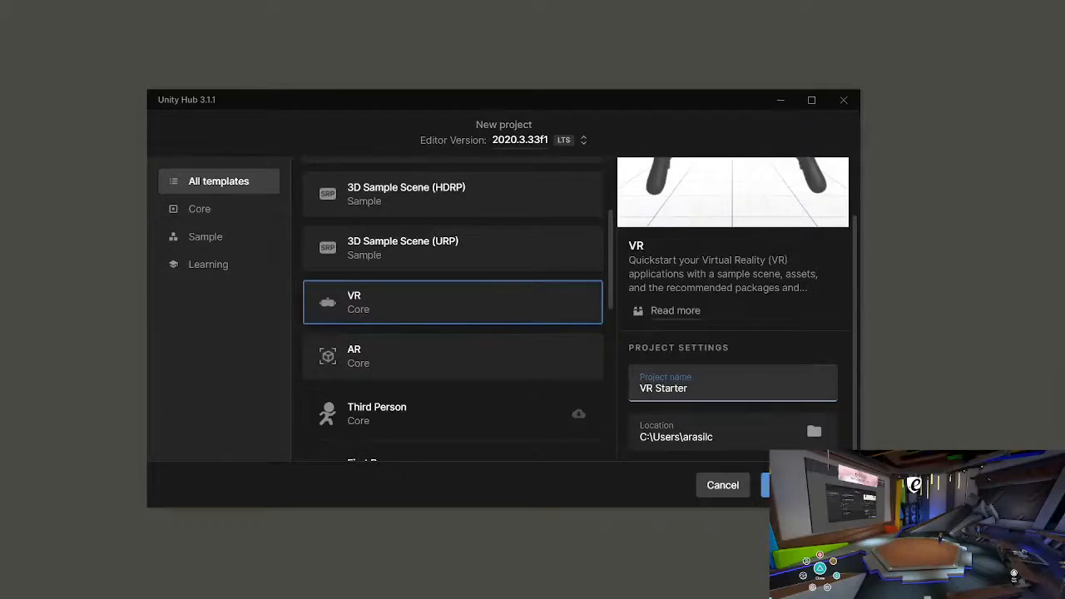
Create the VR Starter project from the VR core template and dismiss its welcome message
{"action": "left_click", "coordinate": [799, 485]}
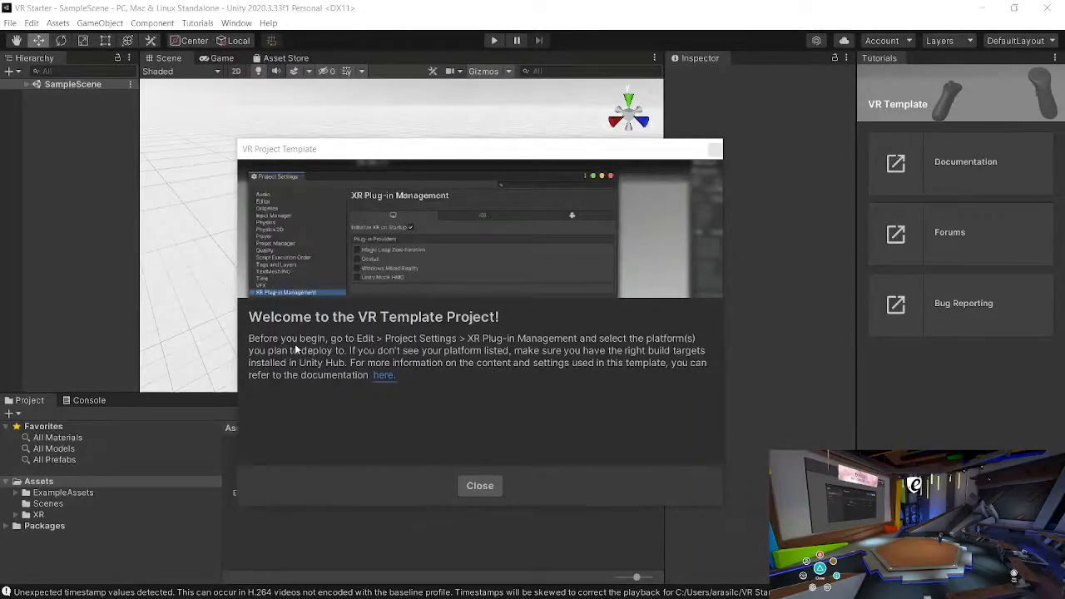
{"action": "left_click", "coordinate": [480, 487]}
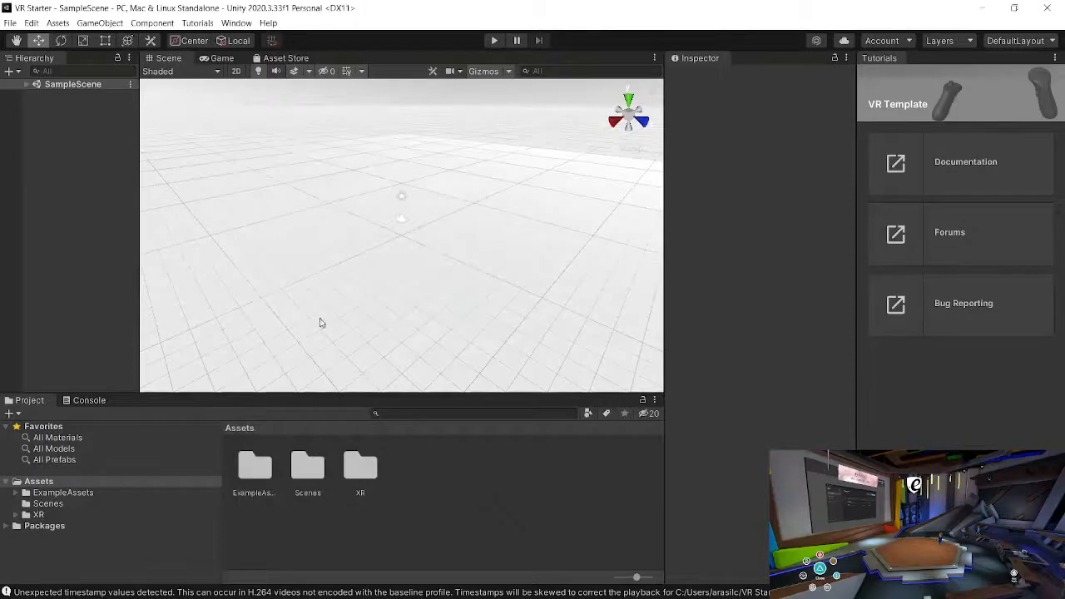
Enable the Oculus plug-in provider for both the desktop and Android platforms in XR Plug-in Management
{"action": "left_click", "coordinate": [33, 22]}
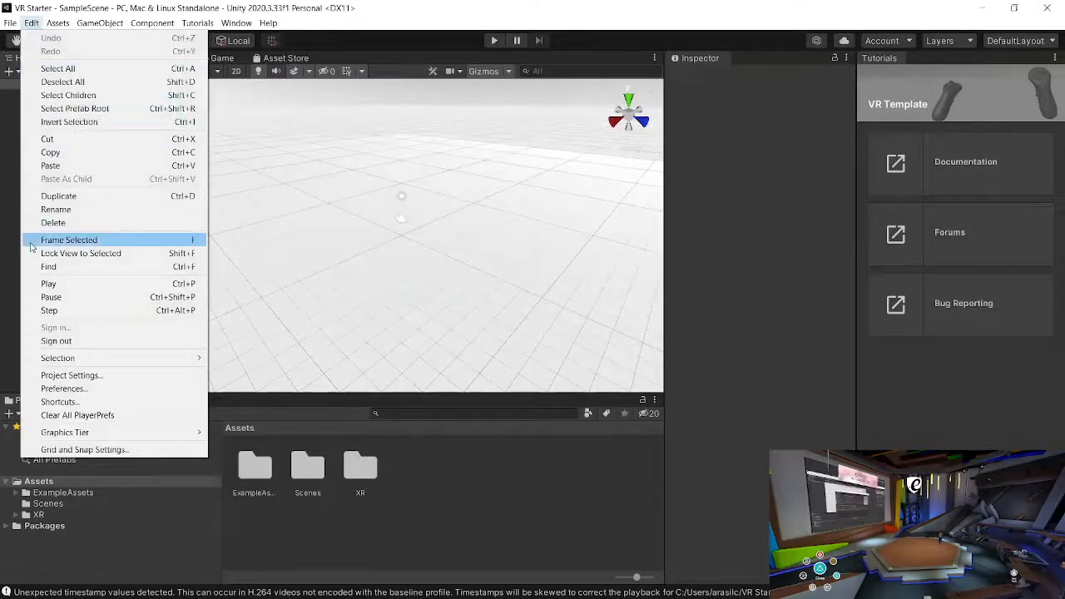
{"action": "left_click", "coordinate": [29, 377]}
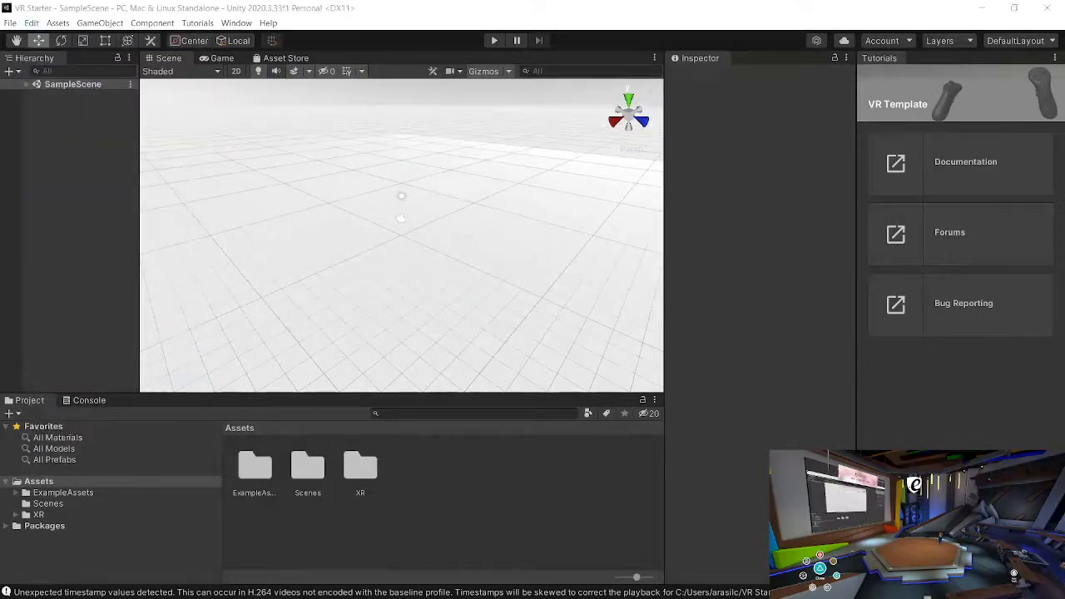
{"action": "left_click_drag", "start_coordinate": [592, 198], "coordinate": [458, 115]}
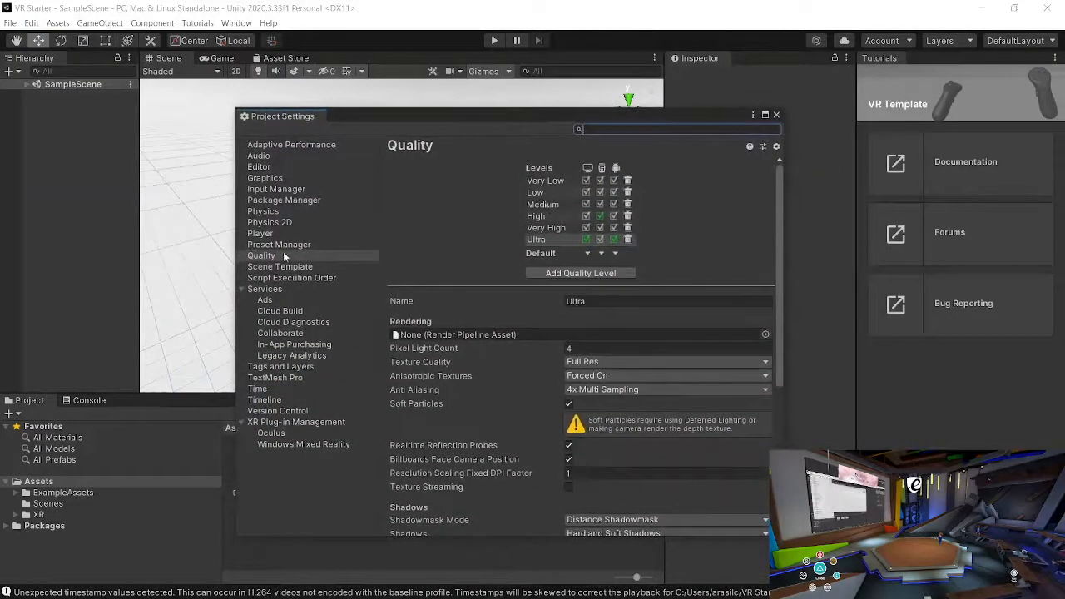
{"action": "left_click", "coordinate": [277, 424]}
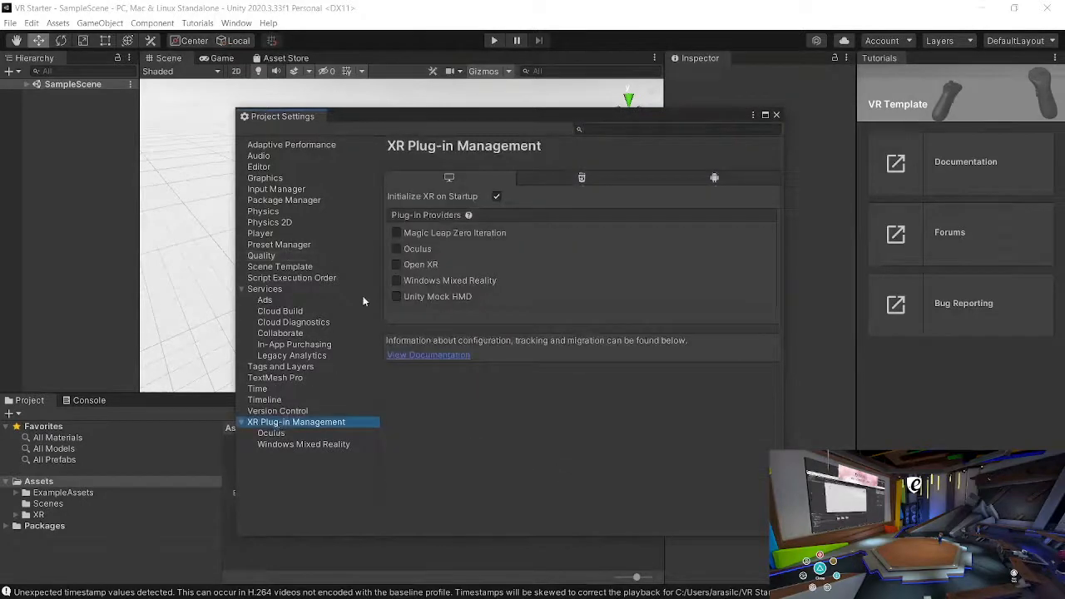
{"action": "left_click", "coordinate": [396, 248]}
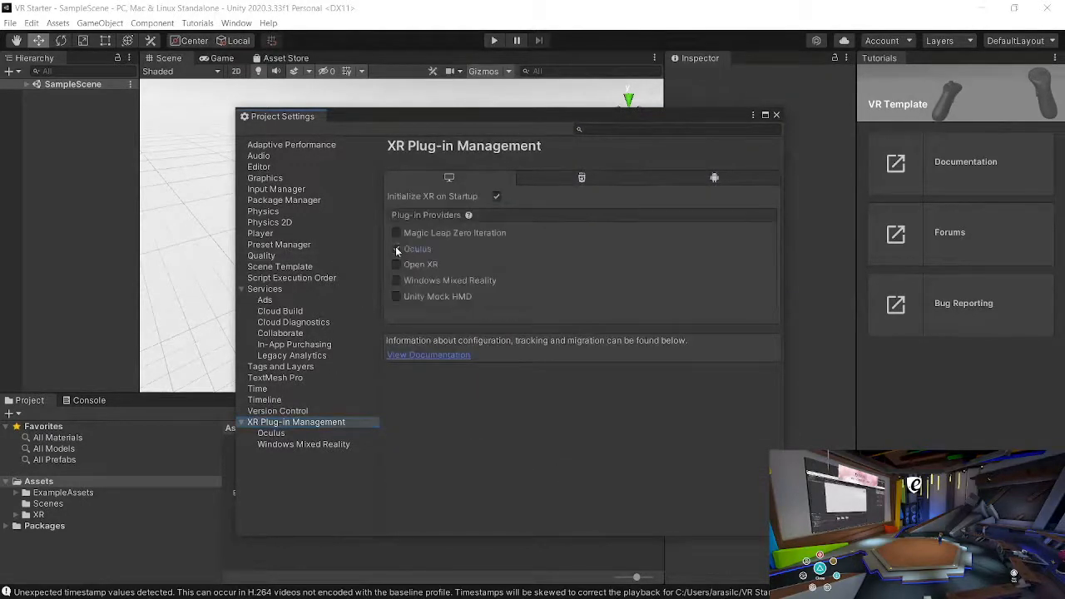
{"action": "left_click", "coordinate": [586, 178]}
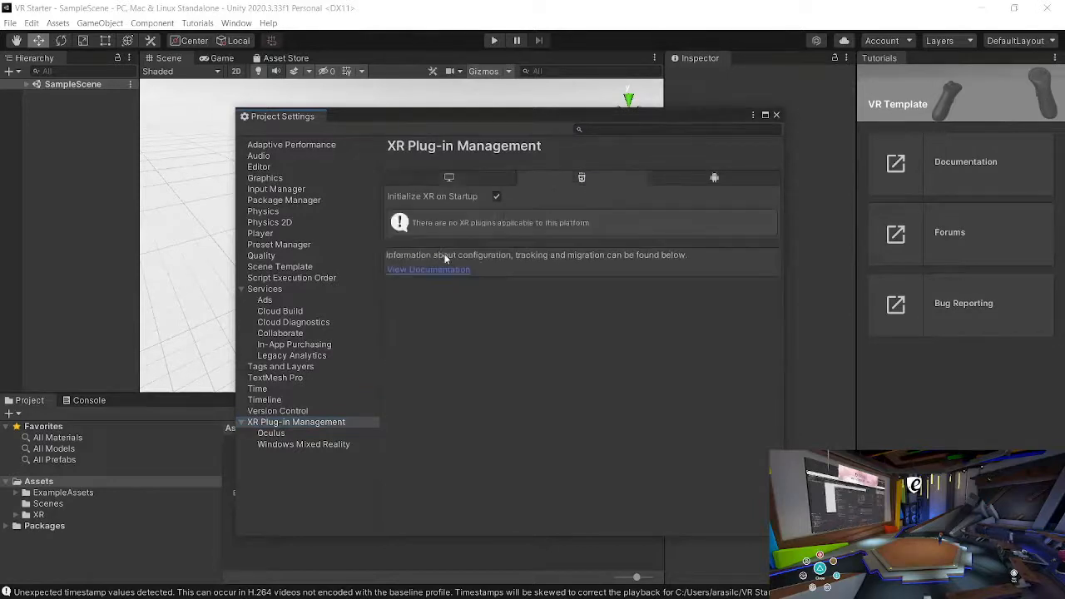
{"action": "left_click", "coordinate": [728, 179]}
{"action": "left_click", "coordinate": [397, 249]}
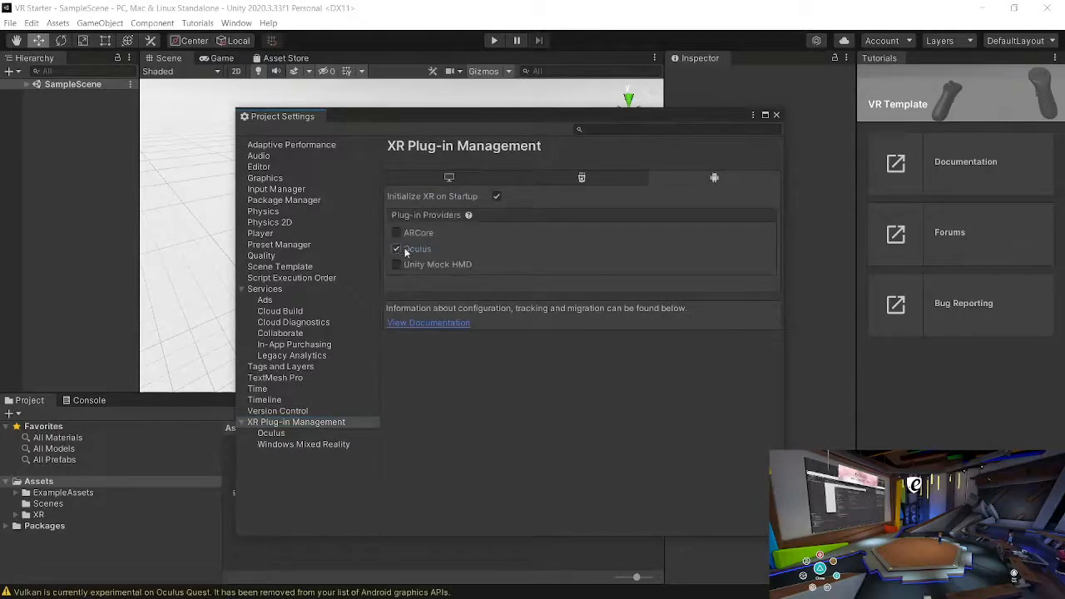
{"action": "left_click", "coordinate": [776, 115]}
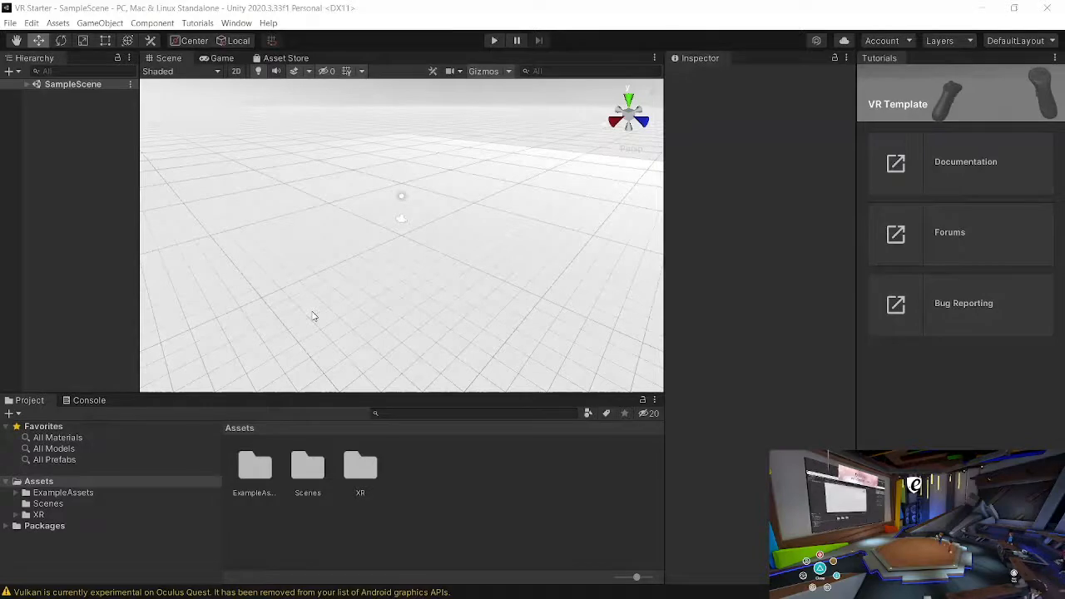
Switch the project's build platform to Android in the Build Settings
{"action": "left_click", "coordinate": [12, 23]}
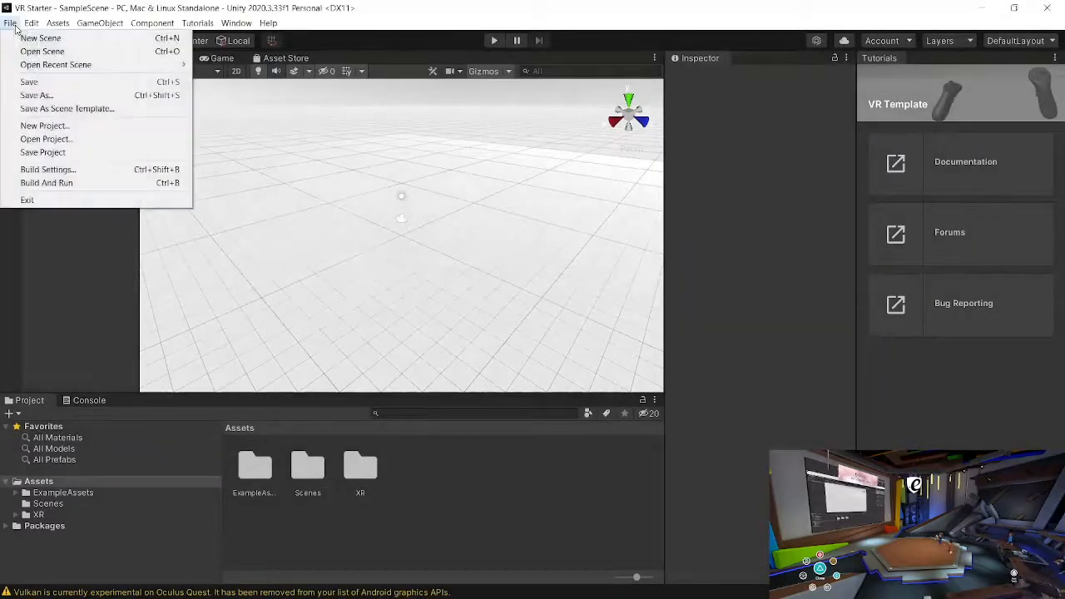
{"action": "left_click", "coordinate": [41, 170]}
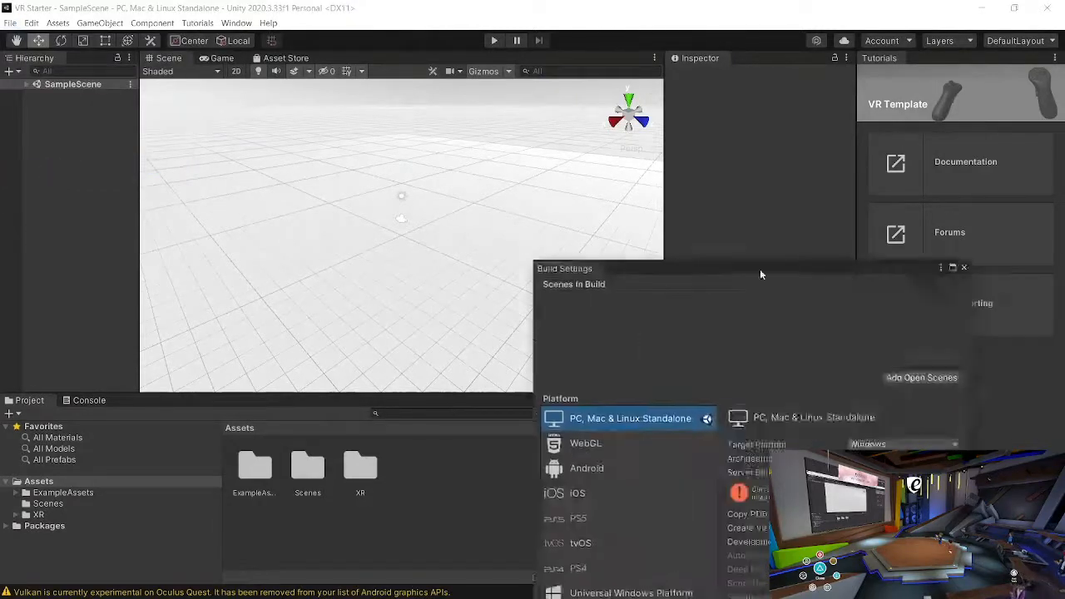
{"action": "left_click_drag", "start_coordinate": [760, 268], "coordinate": [471, 125]}
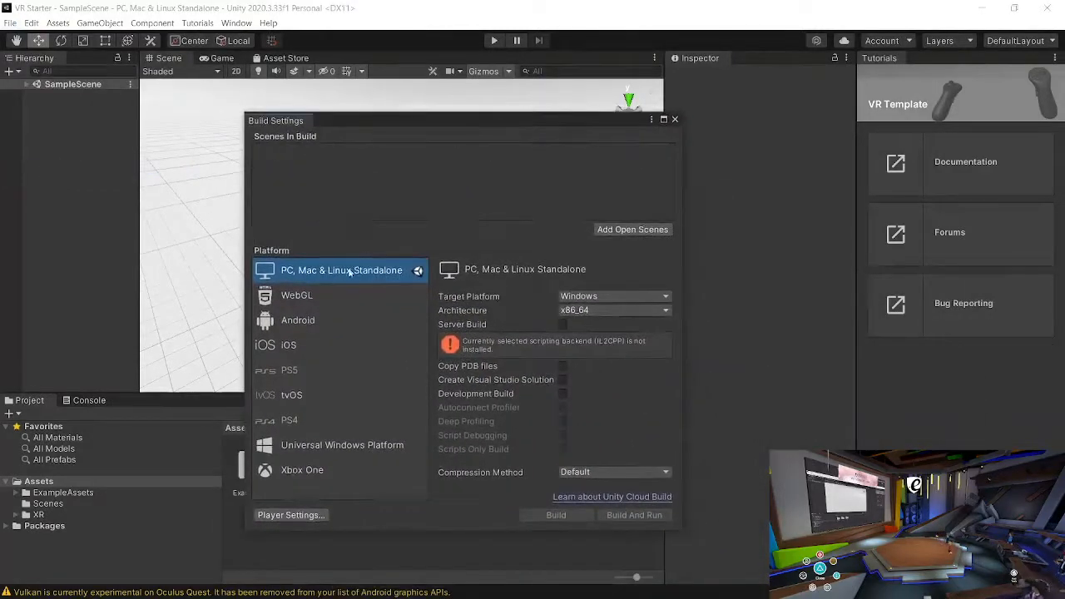
{"action": "left_click", "coordinate": [310, 323]}
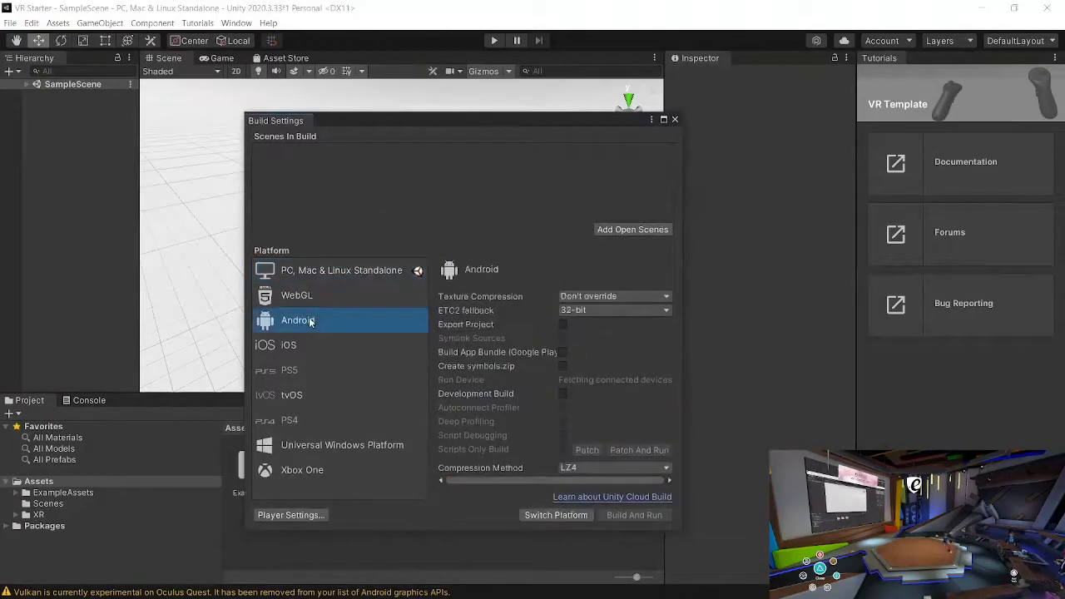
{"action": "left_click", "coordinate": [536, 515]}
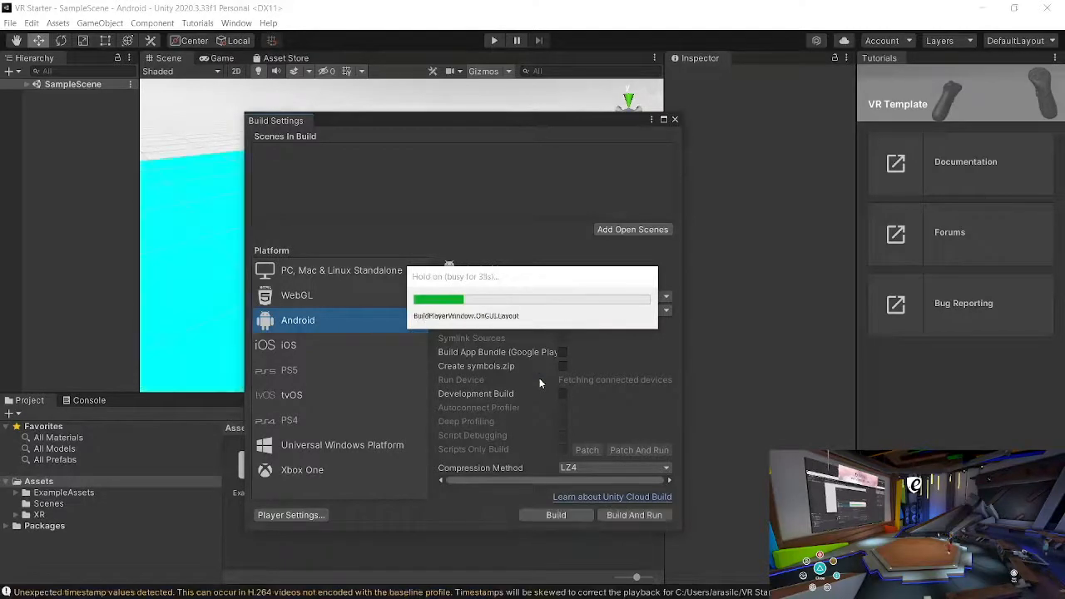
Set the Android player's Minimum API Level to Android 6.0 'Marshmallow' (API level 23) and close the settings windows
{"action": "left_click", "coordinate": [297, 511]}
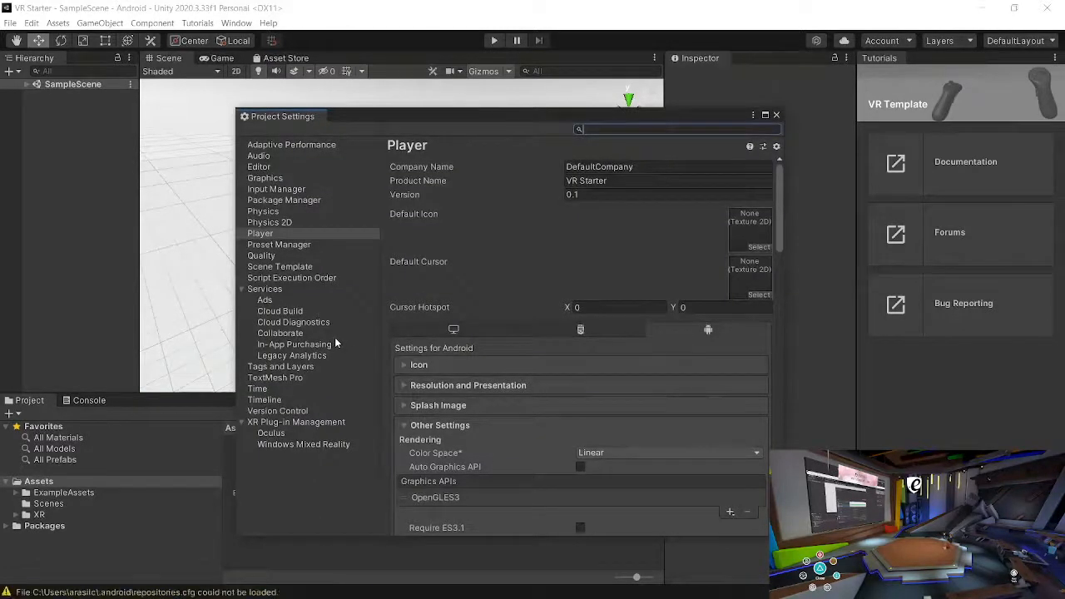
{"action": "scroll", "coordinate": [474, 412], "scroll_direction": "down", "scroll_amount": 5}
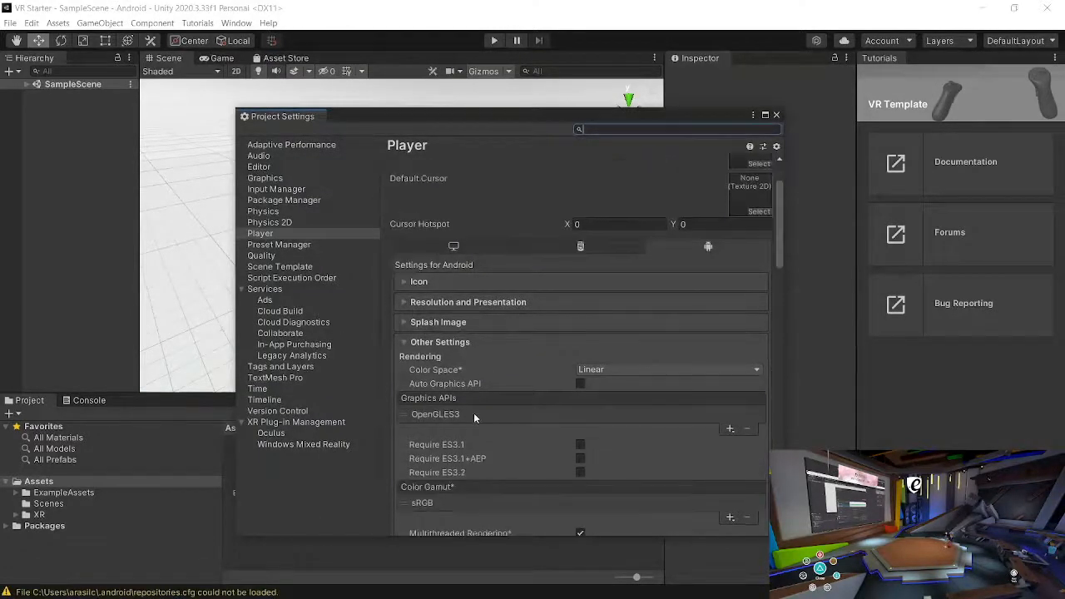
{"action": "scroll", "coordinate": [473, 419], "scroll_direction": "down", "scroll_amount": 3}
{"action": "scroll", "coordinate": [473, 412], "scroll_direction": "down", "scroll_amount": 5}
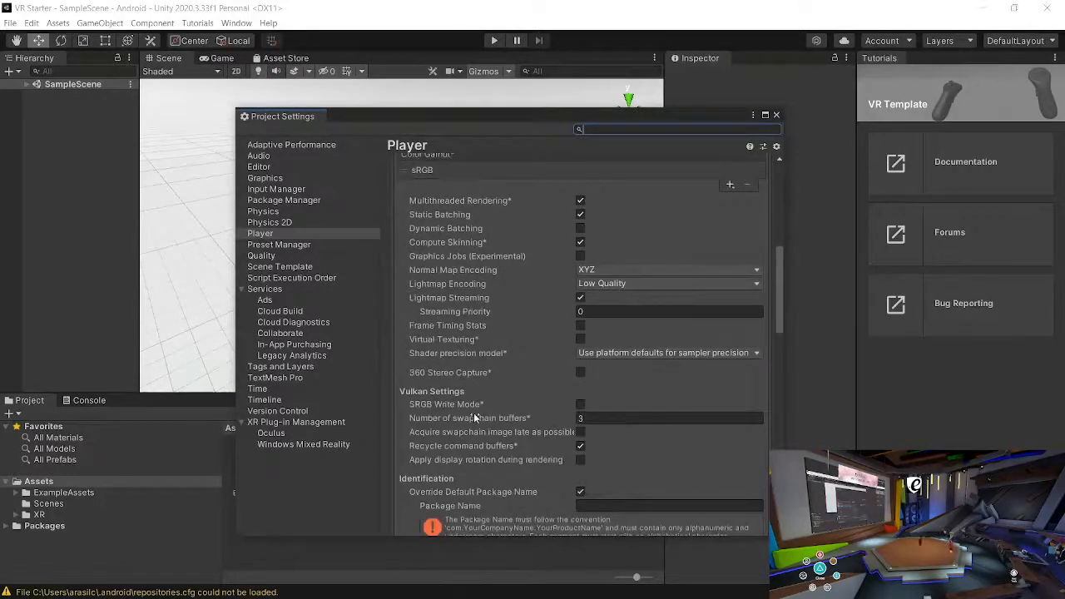
{"action": "scroll", "coordinate": [474, 414], "scroll_direction": "down", "scroll_amount": 6}
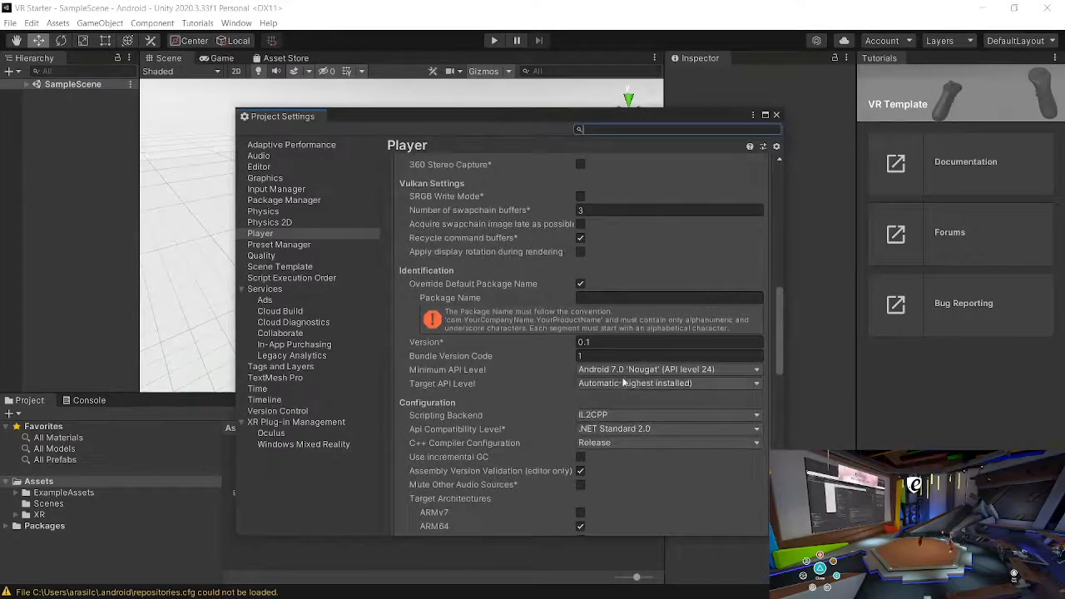
{"action": "left_click", "coordinate": [627, 372]}
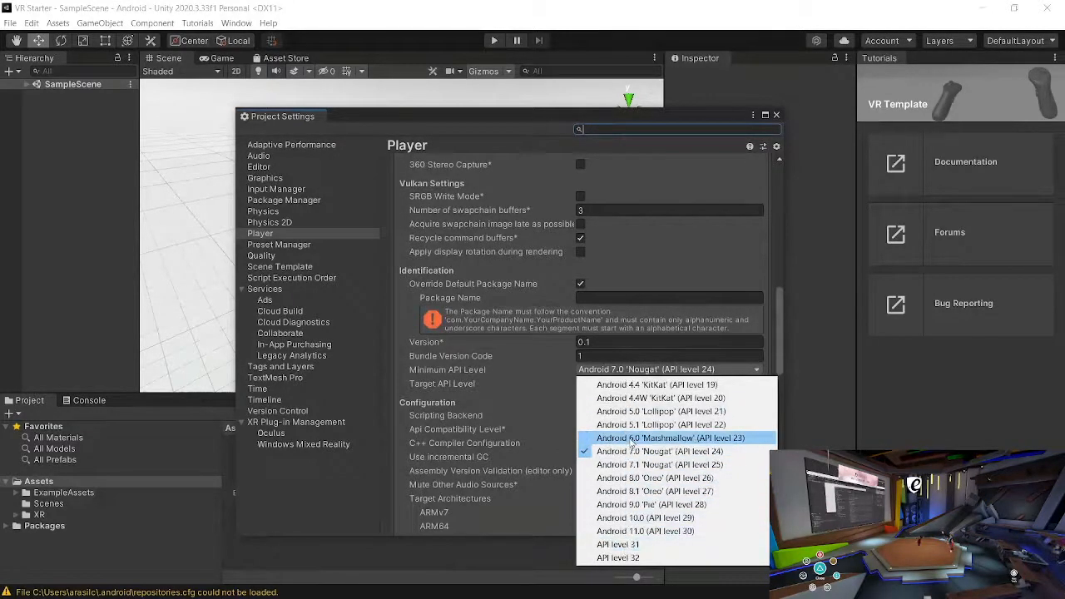
{"action": "left_click", "coordinate": [632, 439]}
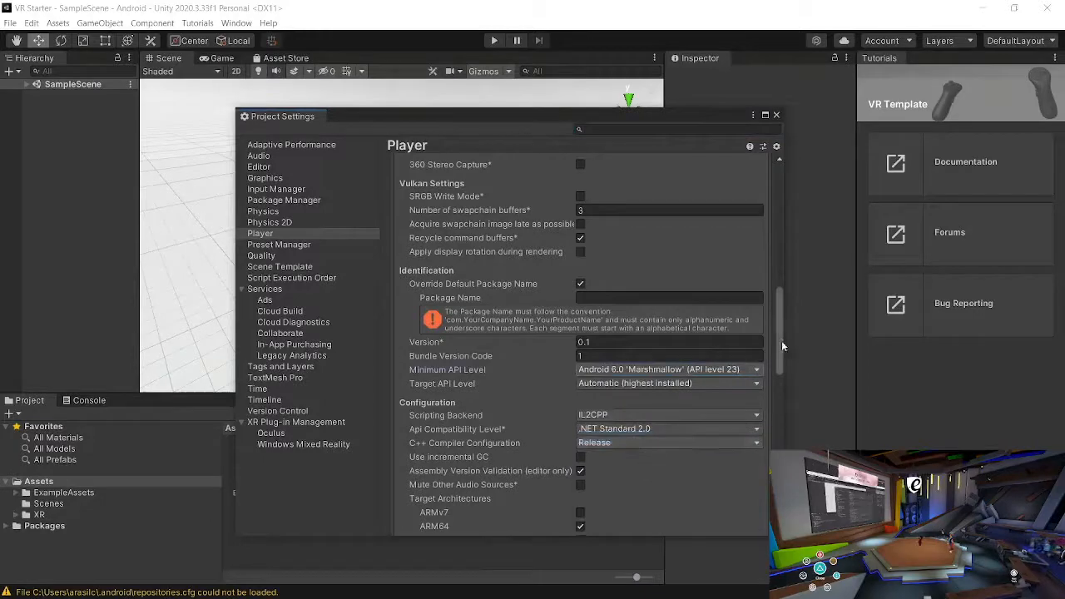
{"action": "mouse_move", "coordinate": [781, 341]}
{"action": "left_mouse_down"}
{"action": "mouse_move", "coordinate": [780, 491]}
{"action": "mouse_move", "coordinate": [775, 350]}
{"action": "left_mouse_up"}
{"action": "left_click", "coordinate": [776, 115]}
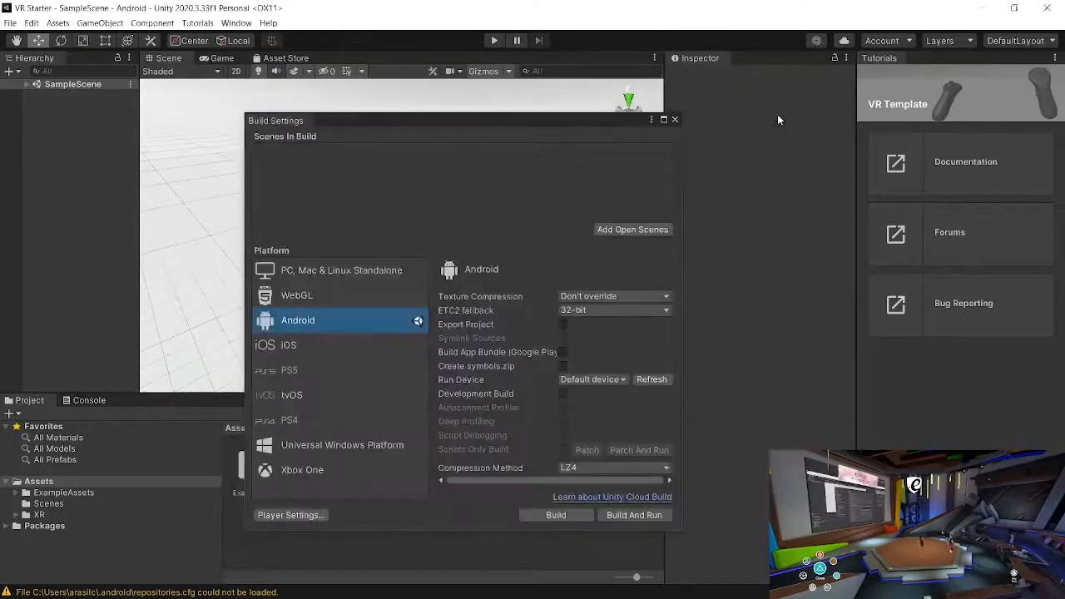
{"action": "left_click", "coordinate": [675, 119]}
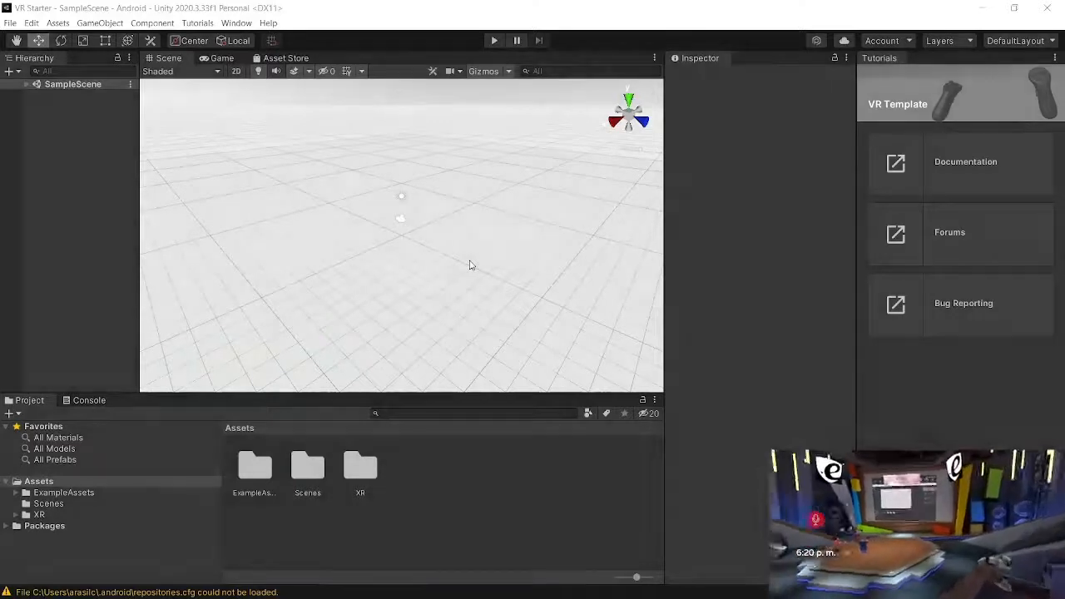
Show the Unity Registry packages in the Package Manager and search them for "XR Int"
{"action": "left_click", "coordinate": [235, 23]}
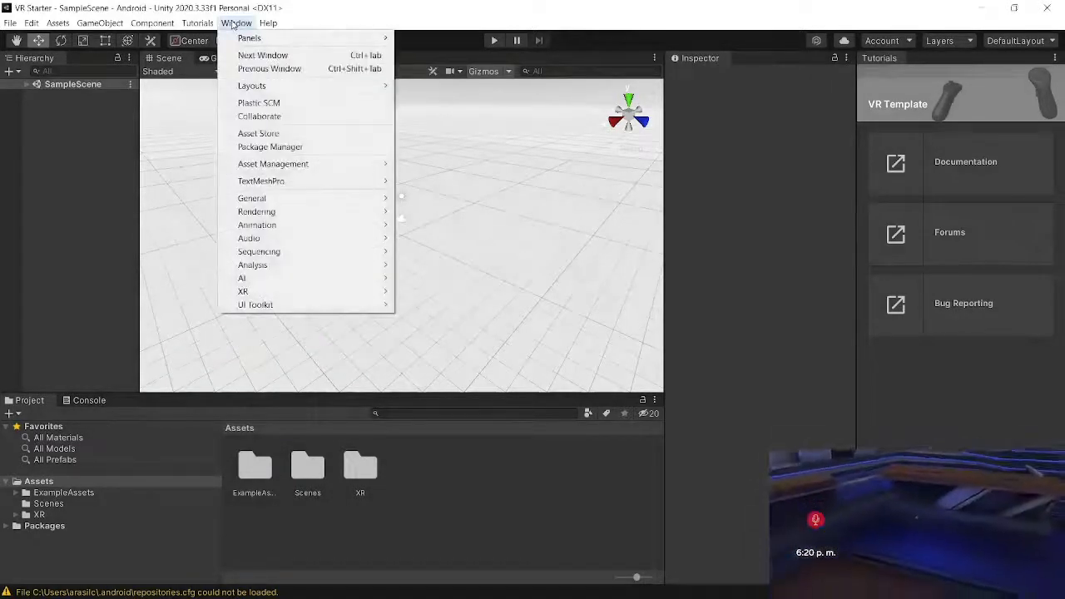
{"action": "left_click", "coordinate": [252, 147]}
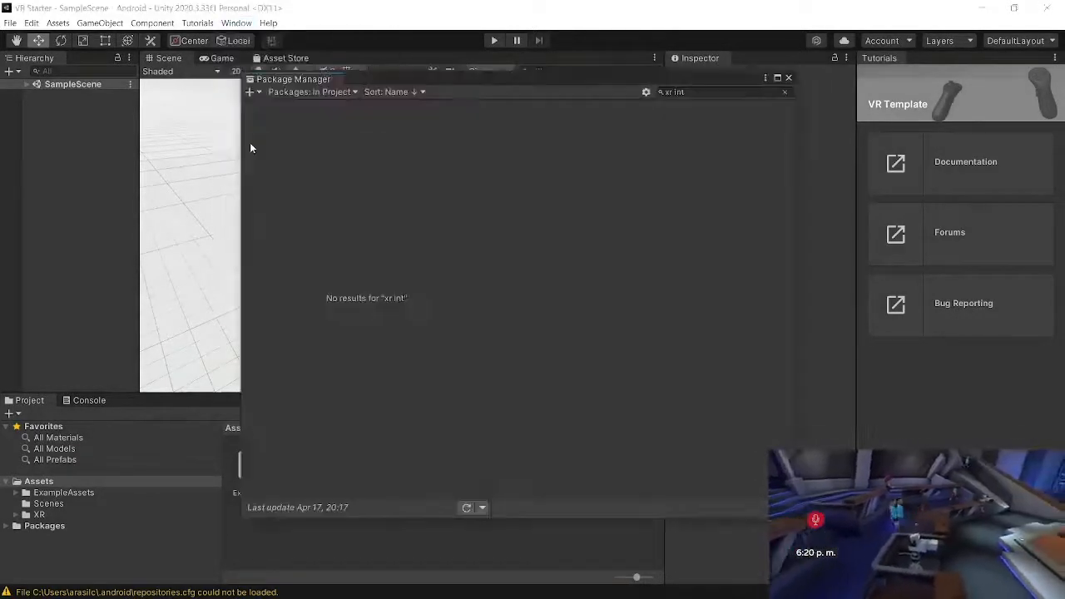
{"action": "left_click", "coordinate": [327, 93]}
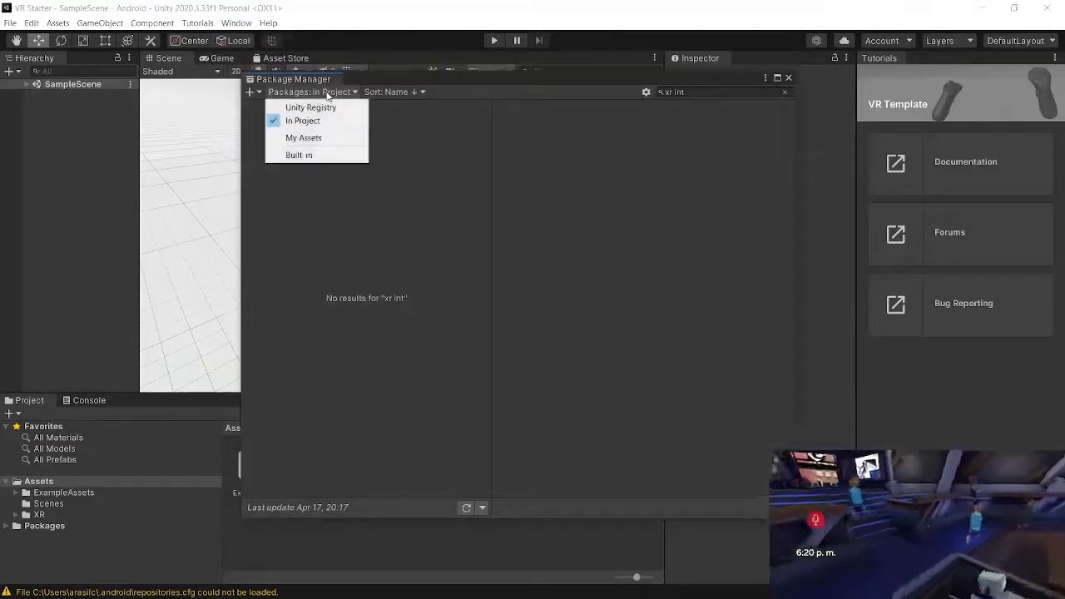
{"action": "left_click", "coordinate": [320, 108]}
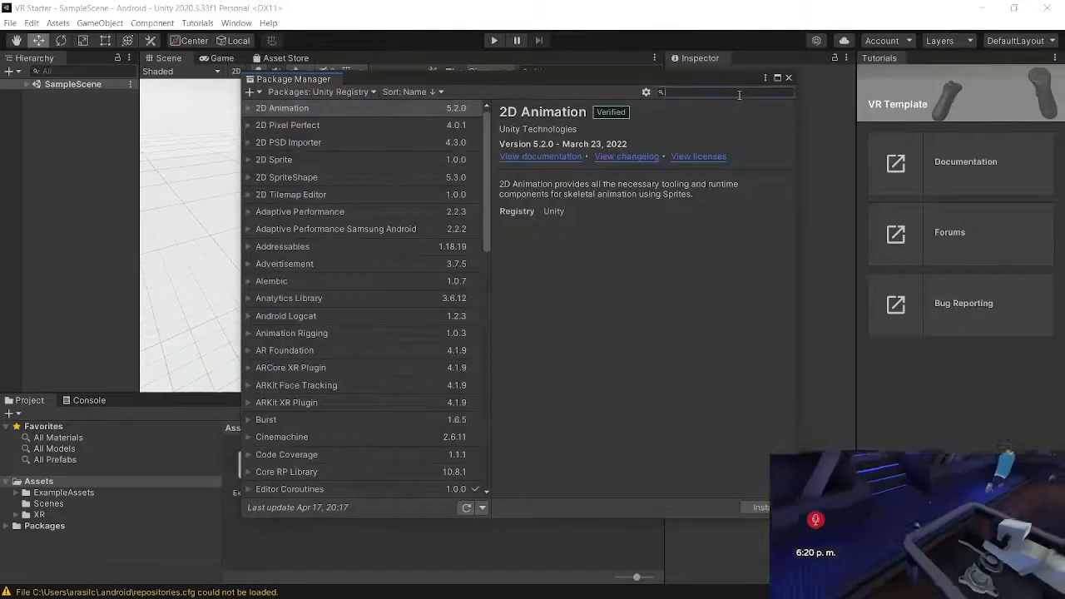
{"action": "type", "text": "XR Int"}
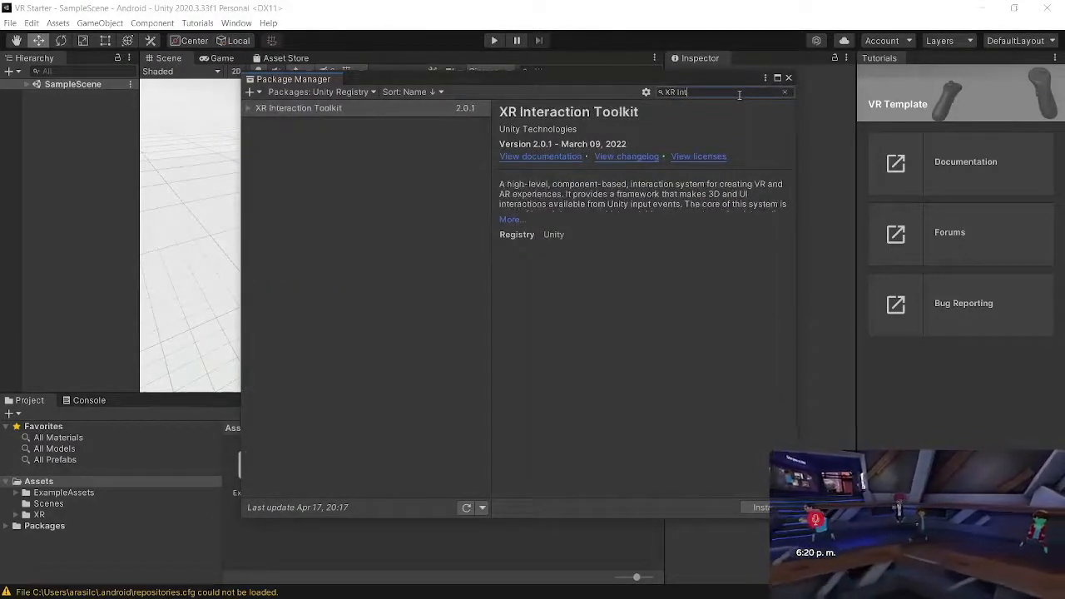
Install XR Interaction Toolkit version 2.0.1, enabling the new input system backends and accepting the InteractionLayerMask update
{"action": "left_click", "coordinate": [334, 109]}
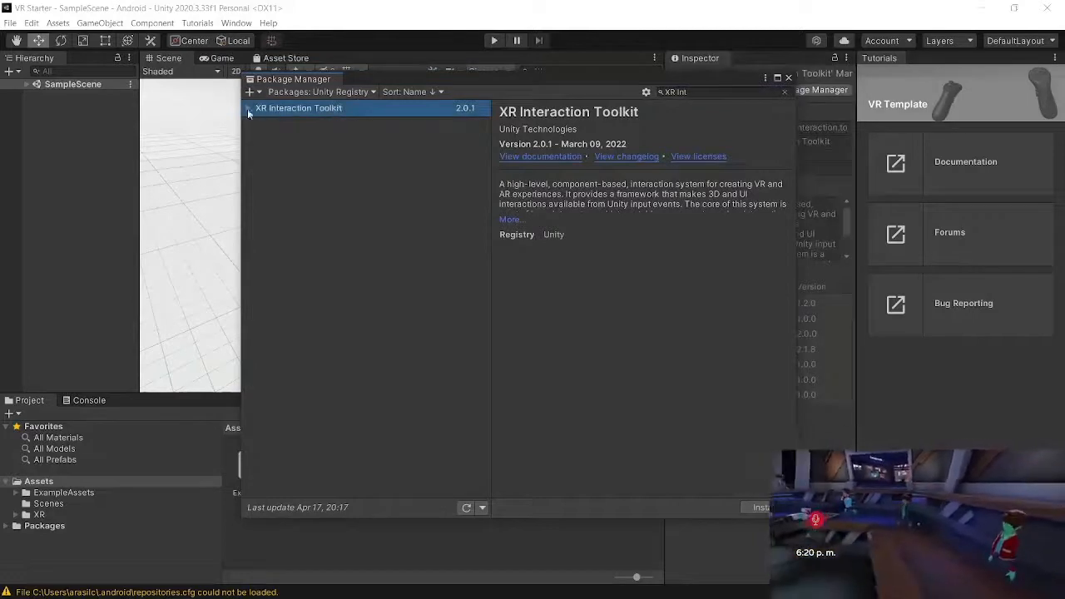
{"action": "left_click", "coordinate": [247, 108]}
{"action": "left_click", "coordinate": [299, 121]}
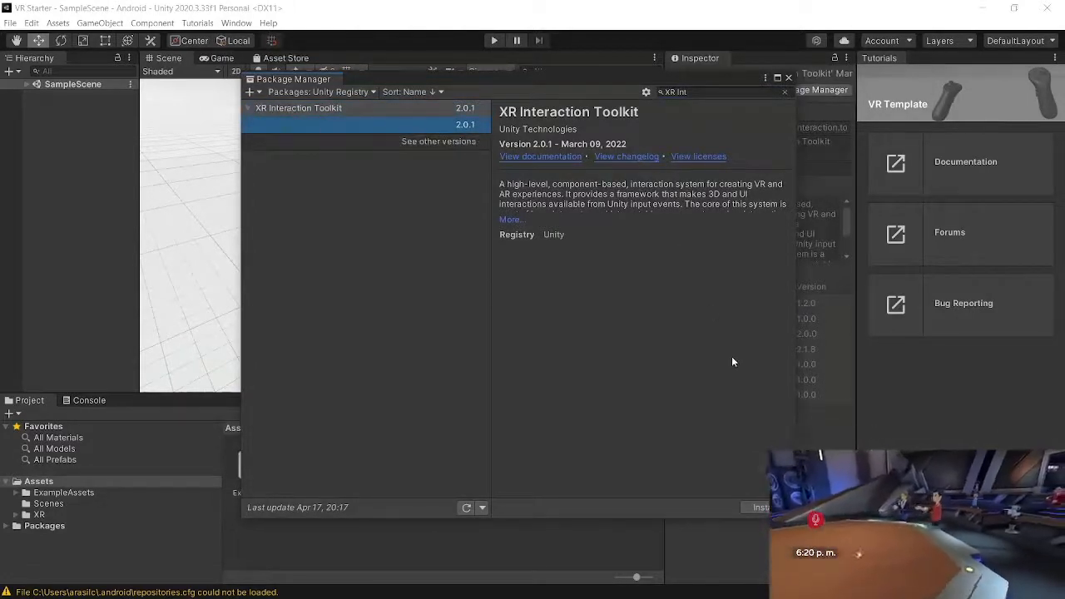
{"action": "left_click", "coordinate": [760, 507]}
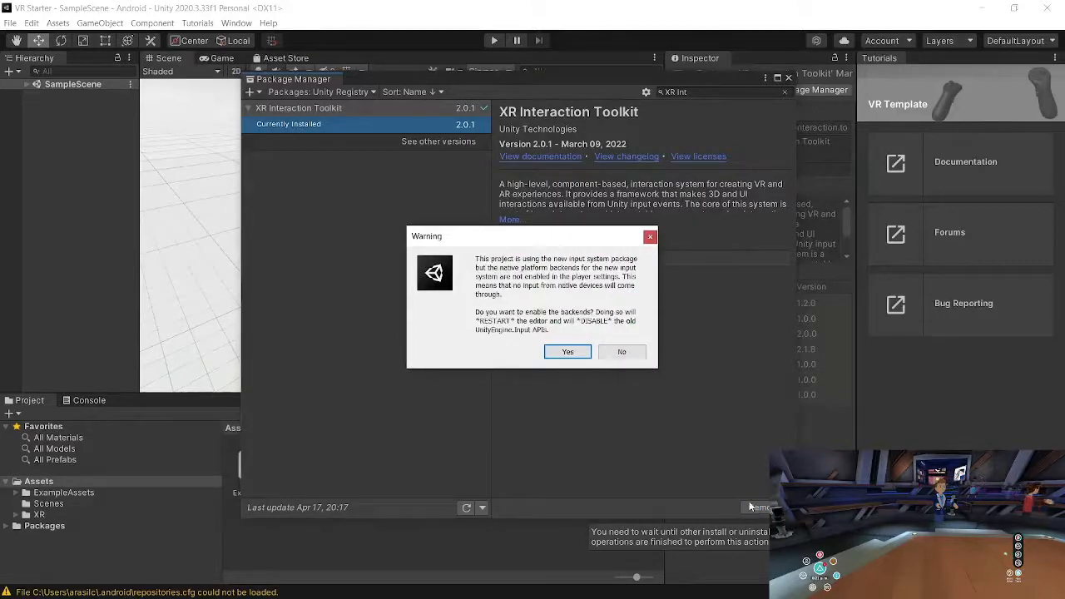
{"action": "left_click", "coordinate": [564, 352]}
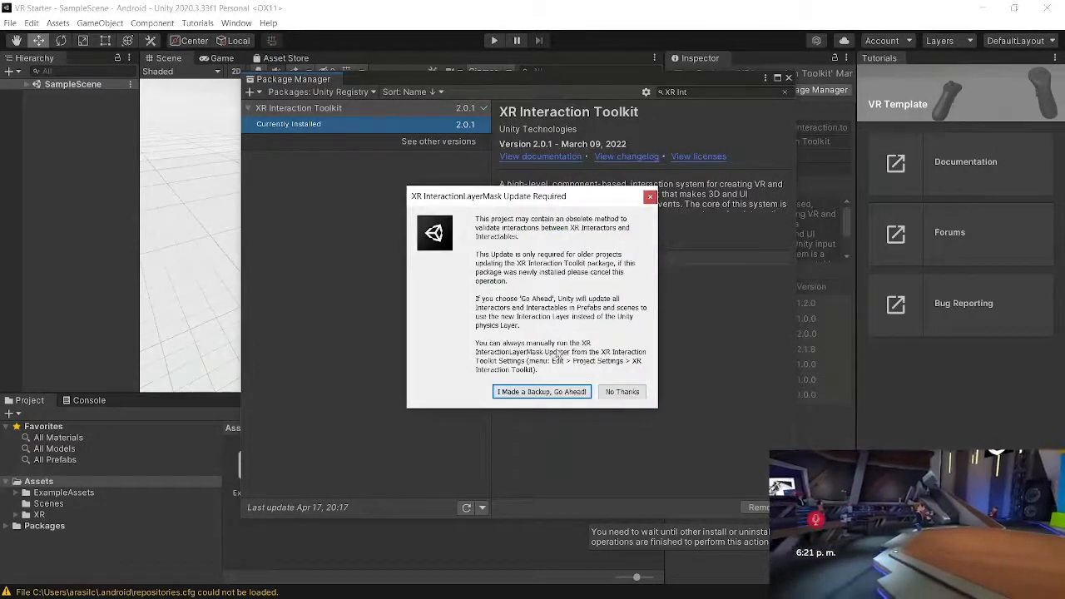
{"action": "left_click", "coordinate": [530, 392]}
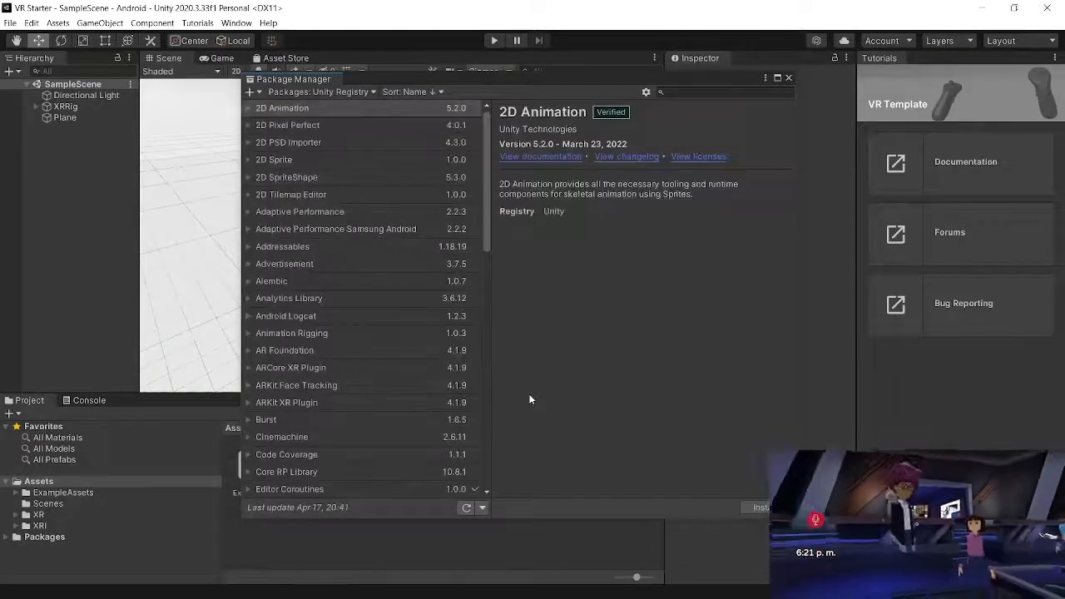
Find the XR Interaction Toolkit package with "xr in", import its Starter Assets sample, and close the Package Manager
{"action": "left_click", "coordinate": [691, 93]}
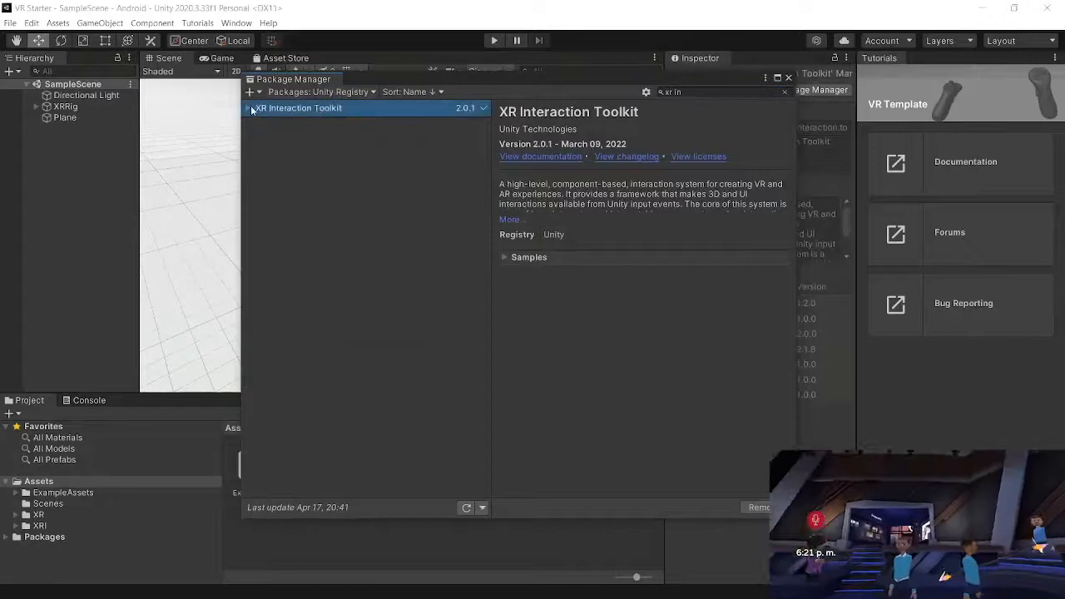
{"action": "left_click", "coordinate": [253, 111]}
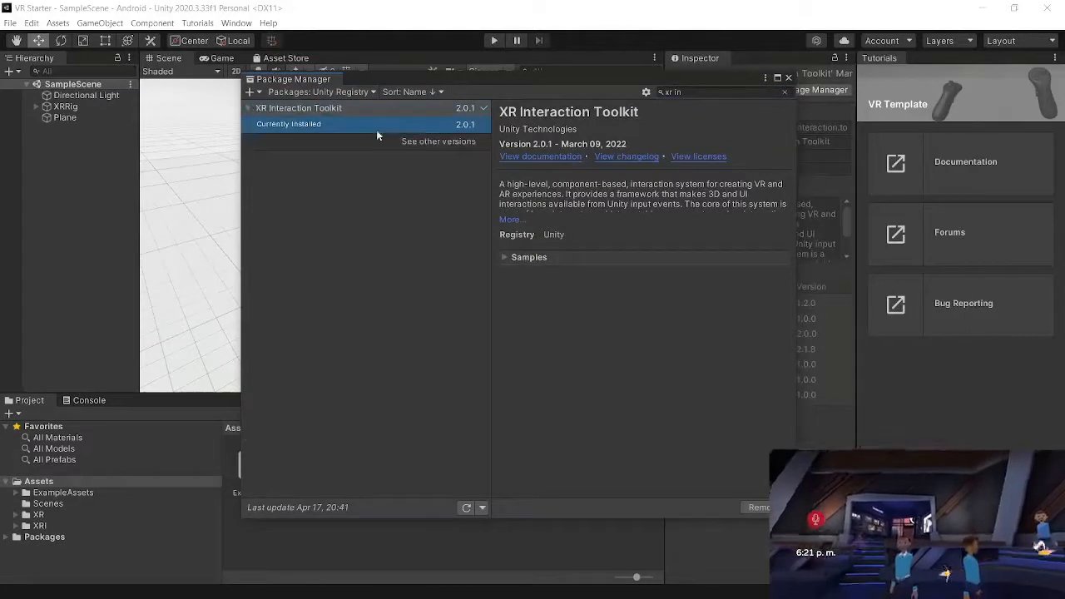
{"action": "left_click", "coordinate": [504, 258]}
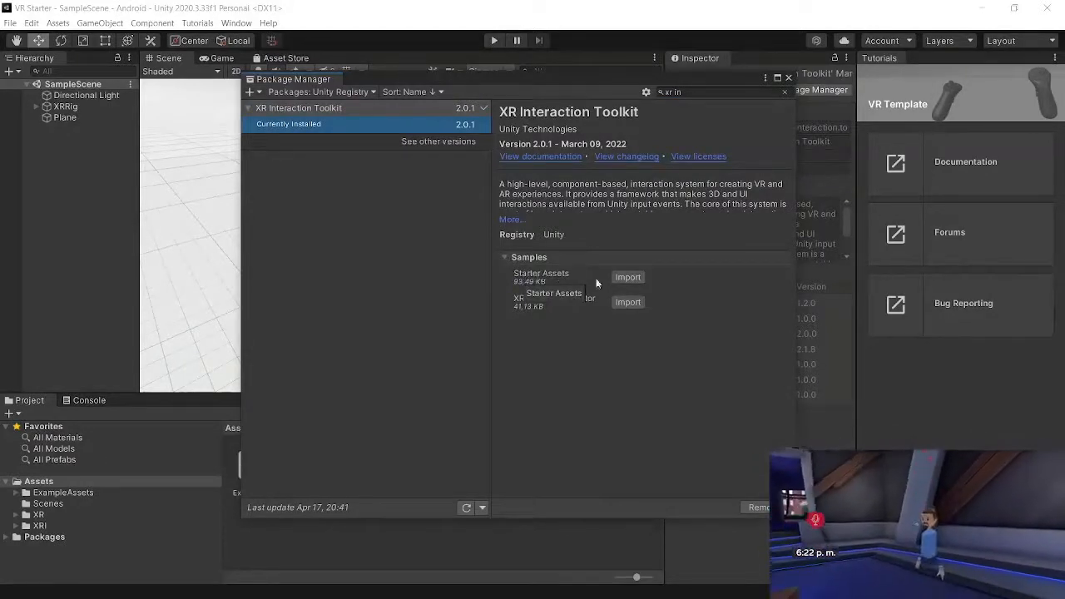
{"action": "left_click", "coordinate": [628, 277]}
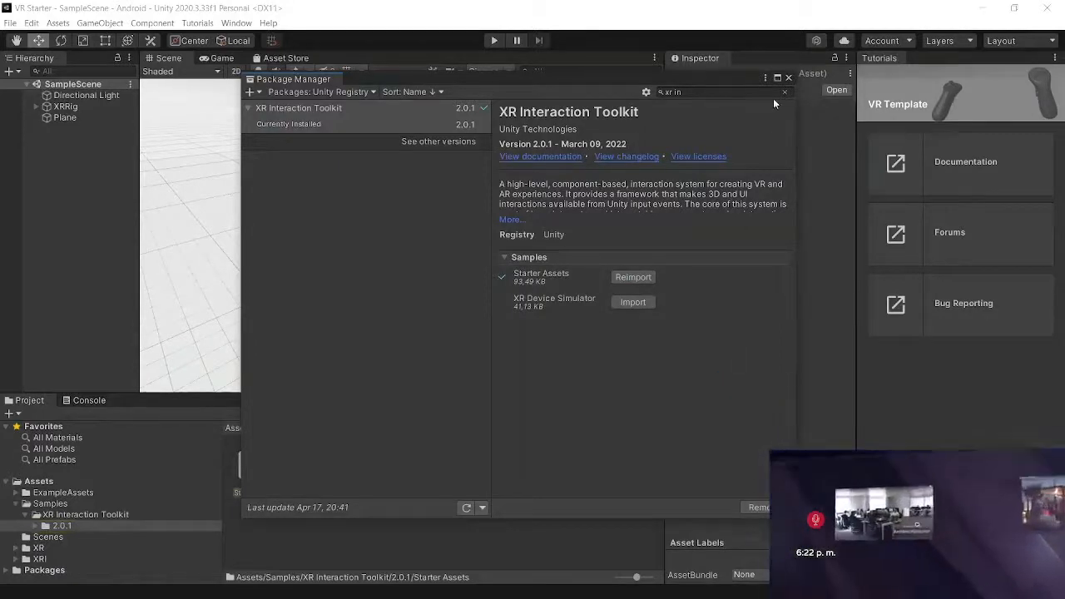
{"action": "left_click", "coordinate": [788, 77]}
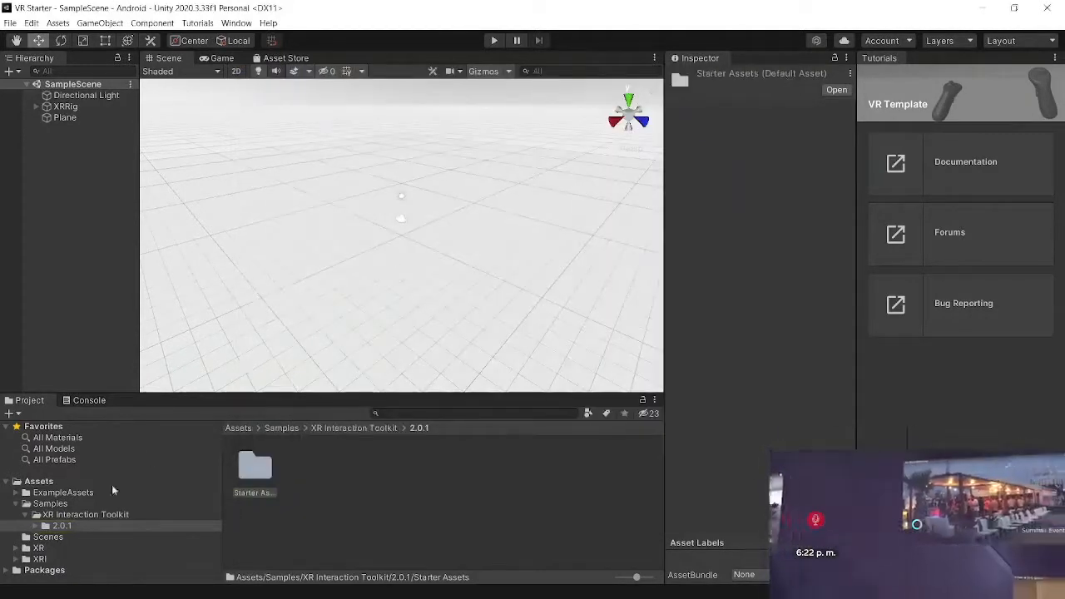
Open the Starter Assets folder under Samples > XR Interaction Toolkit > 2.0.1 and show its assets as a list
{"action": "left_click", "coordinate": [60, 526]}
{"action": "left_click", "coordinate": [35, 526]}
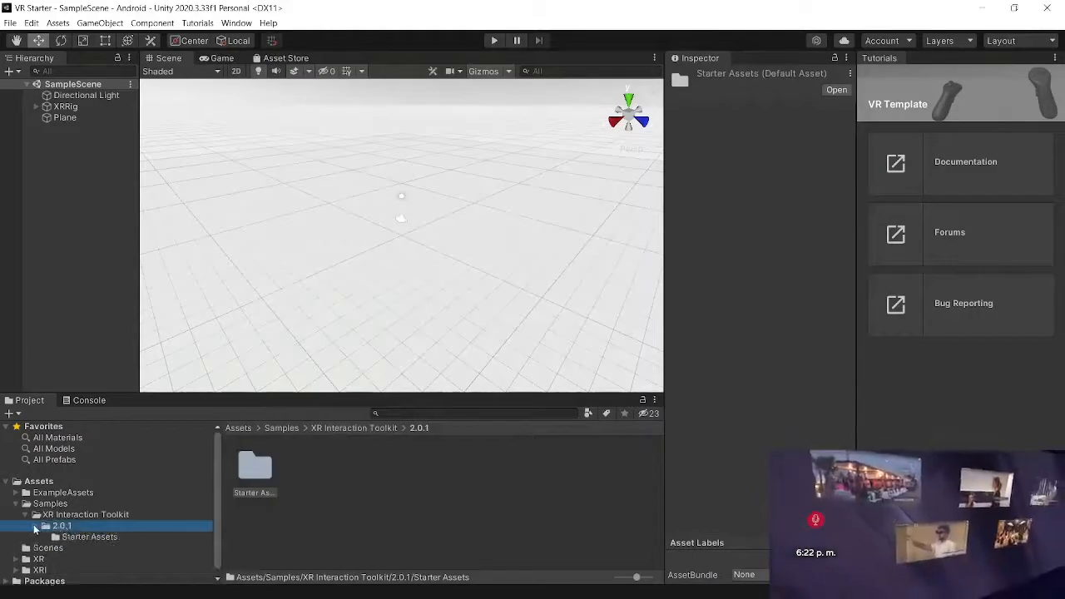
{"action": "left_click", "coordinate": [74, 538]}
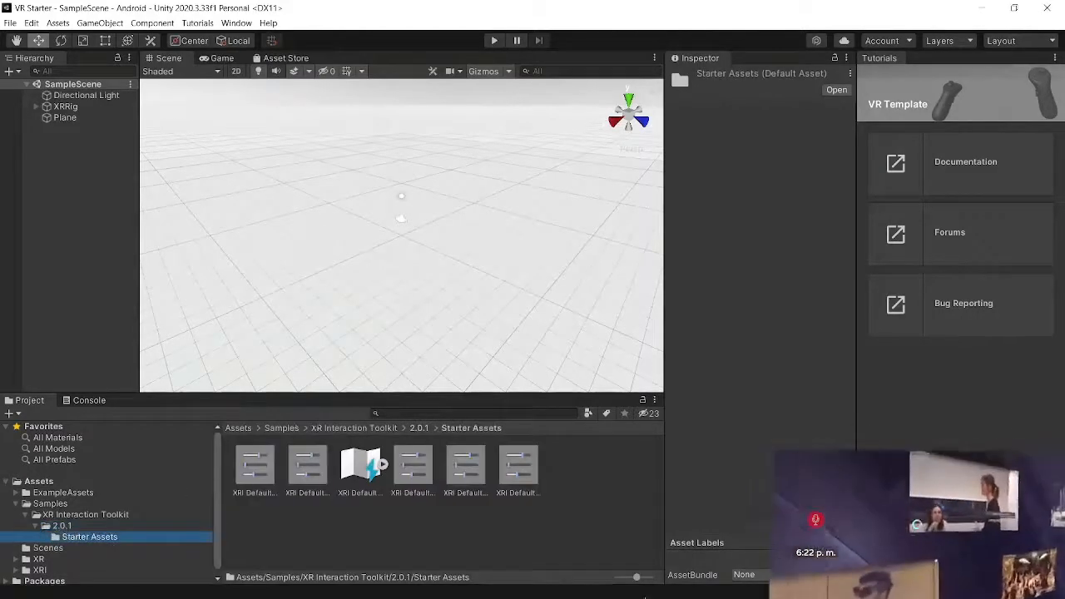
{"action": "left_click_drag", "start_coordinate": [638, 580], "coordinate": [617, 577]}
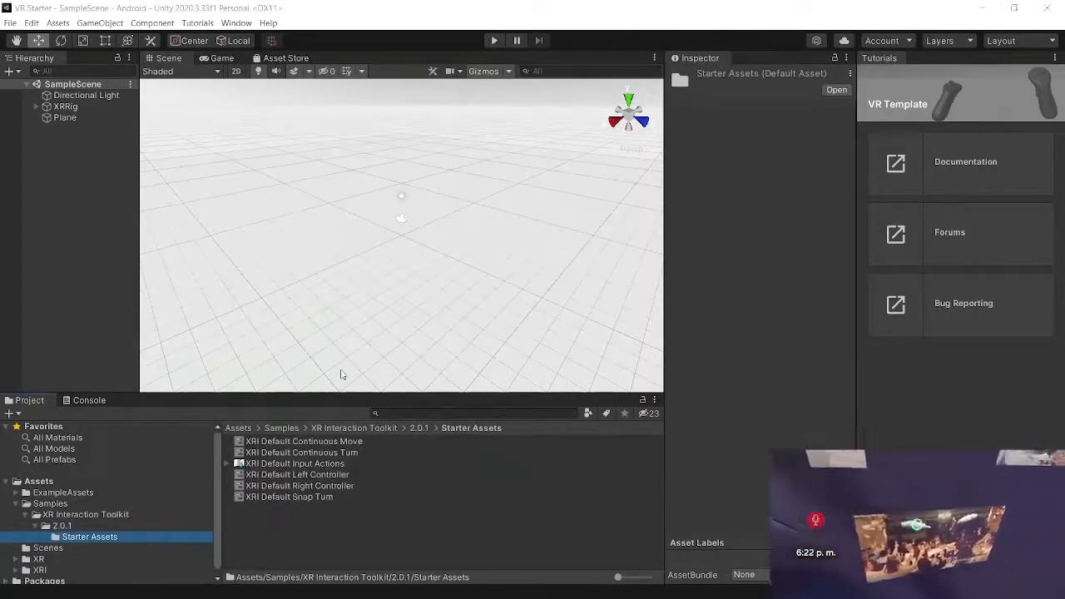
Add the XRI Default Continuous Move and XRI Default Continuous Turn presets to the defaults of their action-based providers
{"action": "left_click", "coordinate": [293, 443]}
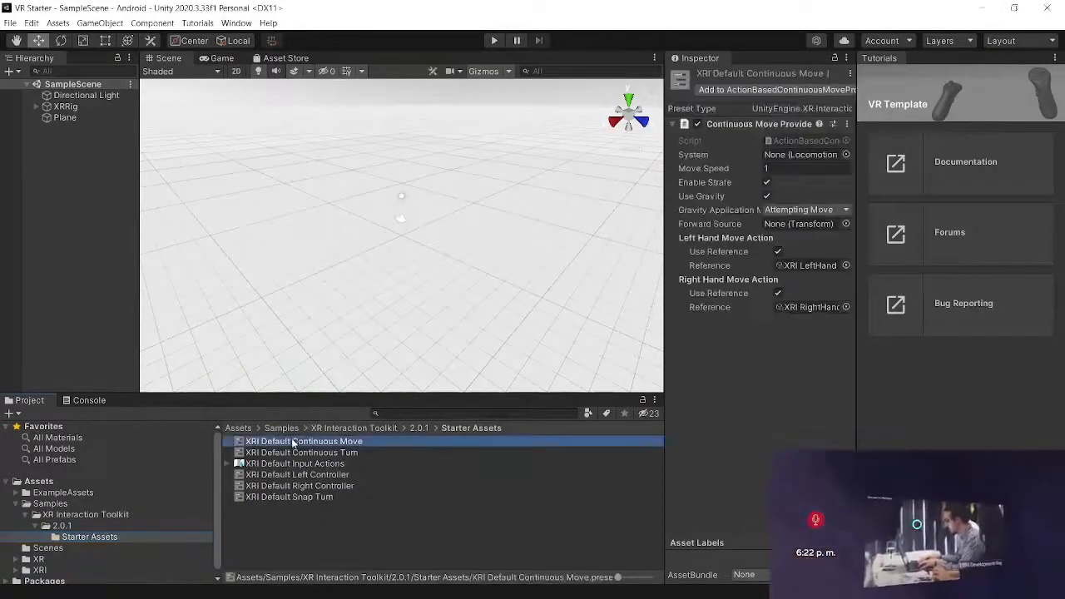
{"action": "left_click", "coordinate": [747, 92]}
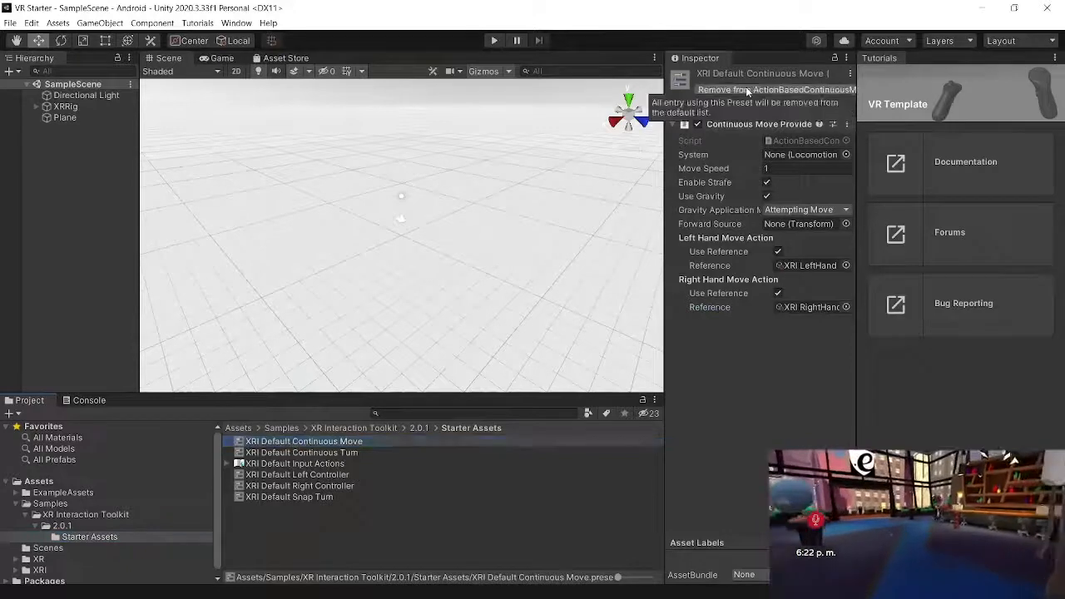
{"action": "left_click", "coordinate": [337, 453]}
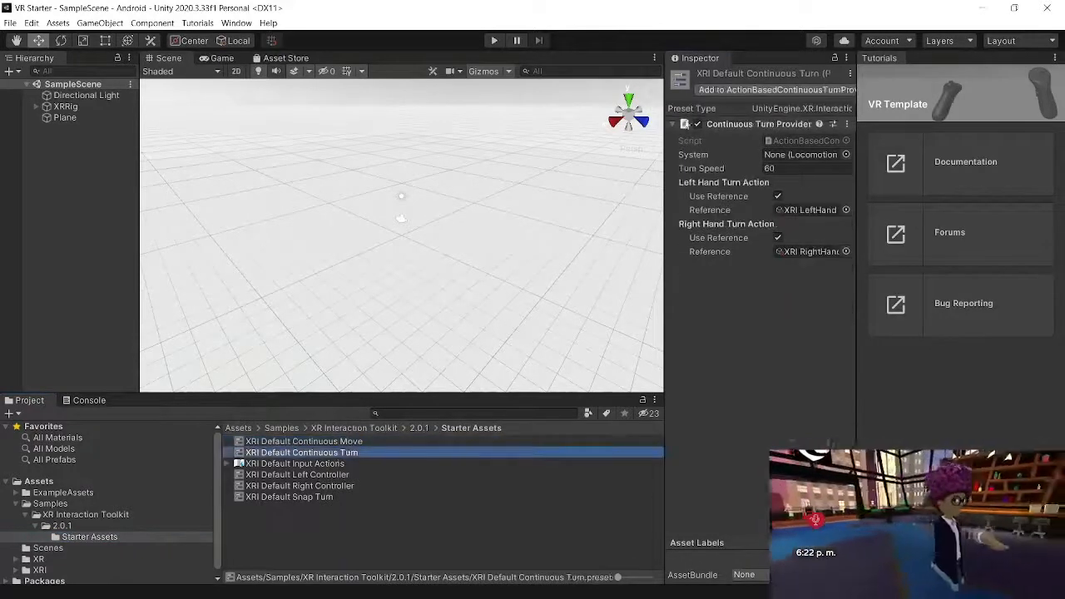
{"action": "left_click", "coordinate": [747, 90]}
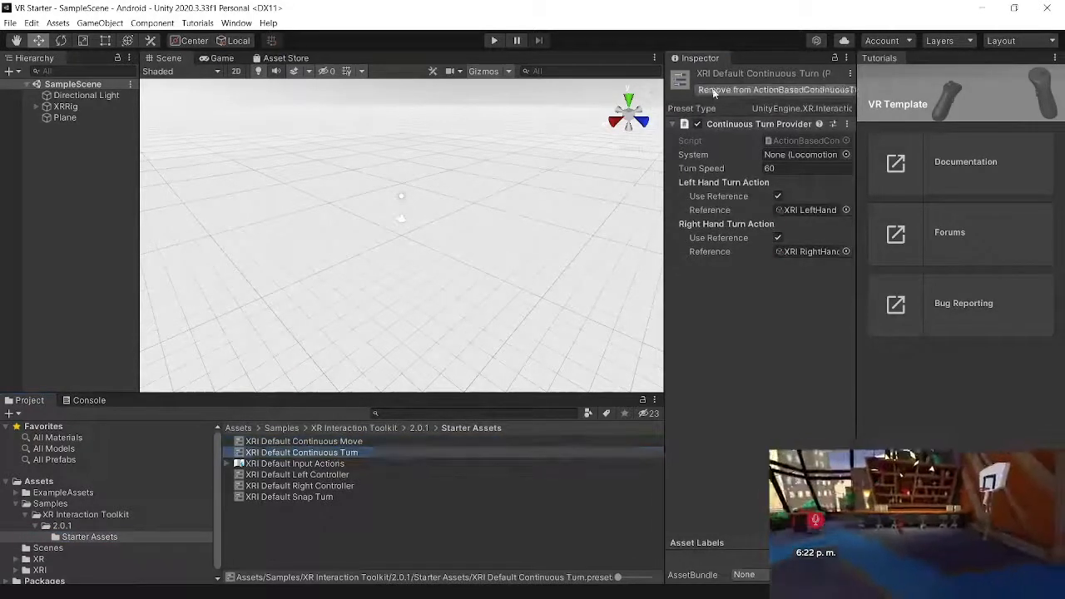
Add the XRI Default Left Controller, Right Controller and Snap Turn presets to the defaults of their action-based components
{"action": "left_click", "coordinate": [317, 476]}
{"action": "left_click", "coordinate": [724, 87]}
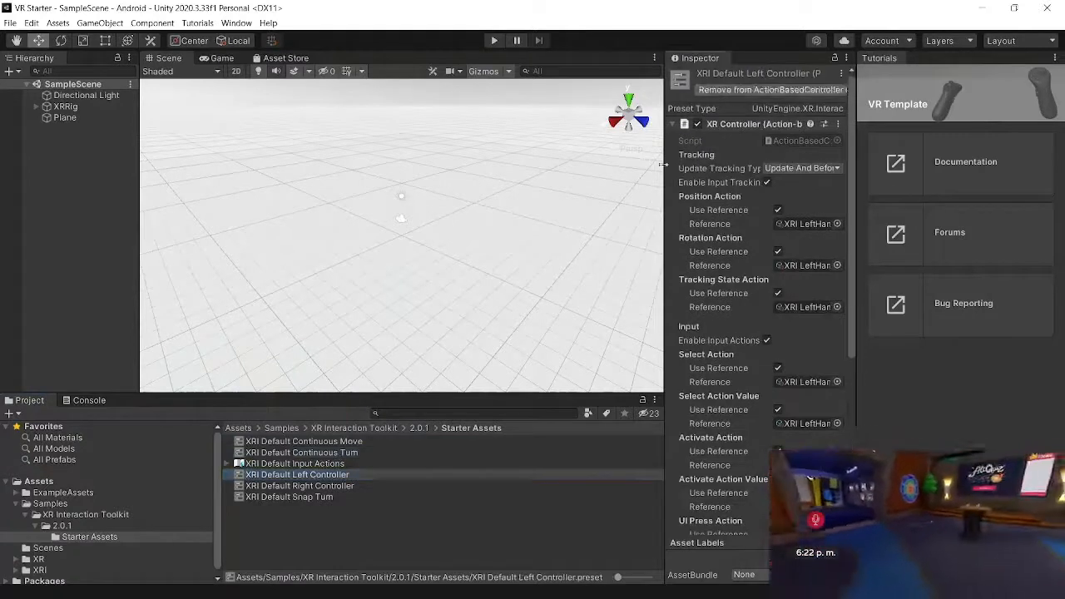
{"action": "left_click", "coordinate": [344, 488]}
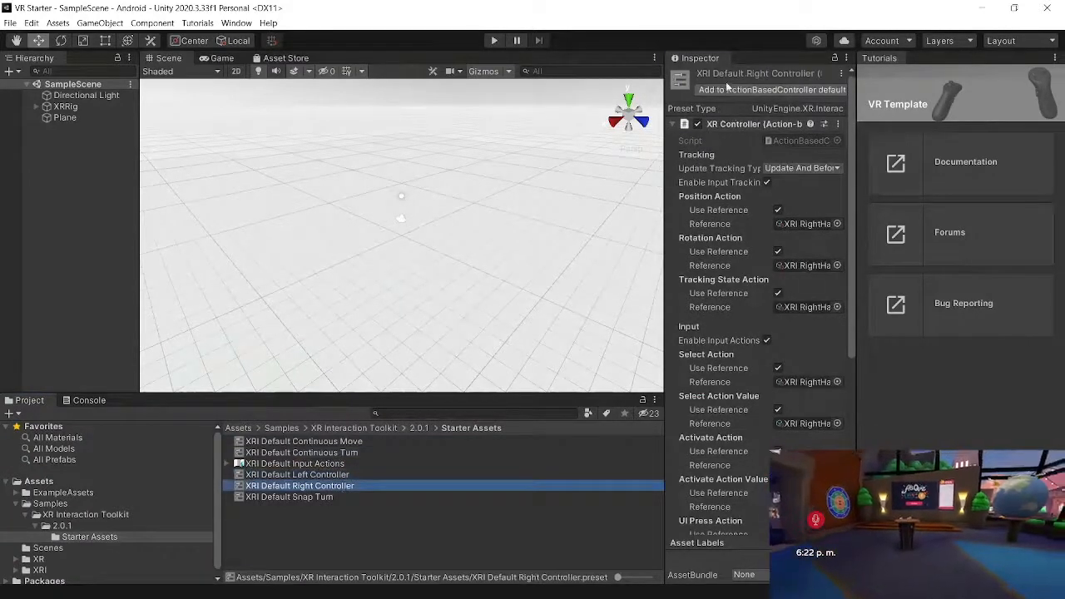
{"action": "left_click", "coordinate": [724, 88]}
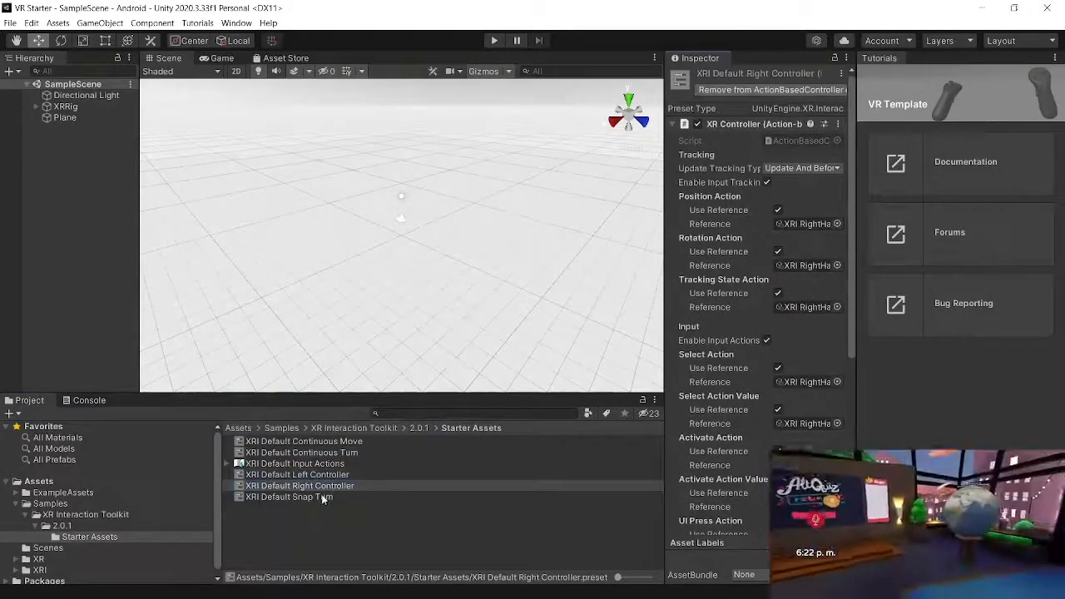
{"action": "left_click", "coordinate": [323, 497]}
{"action": "left_click", "coordinate": [706, 90]}
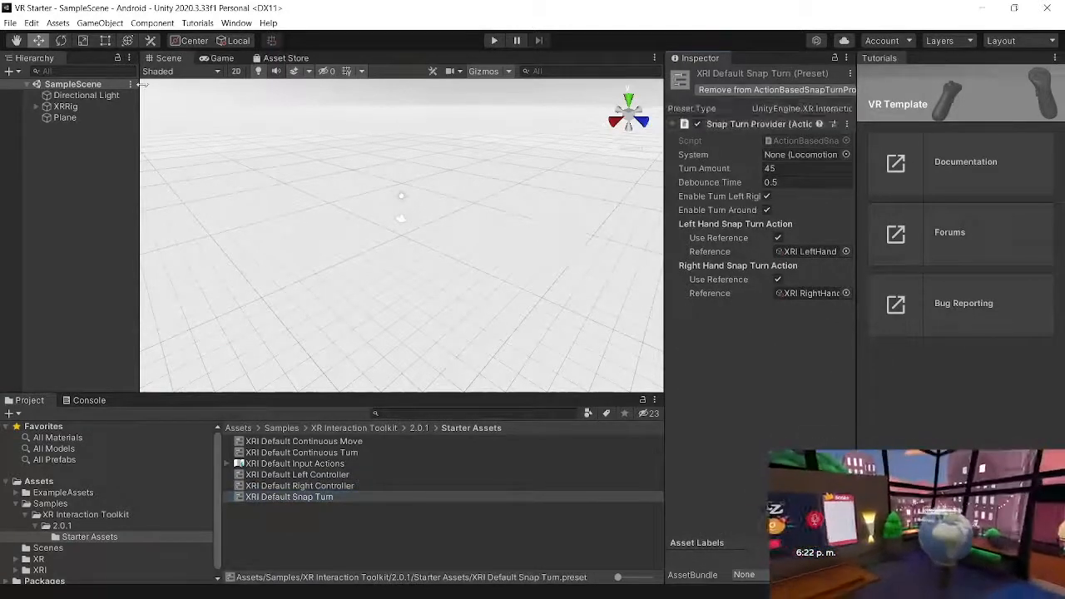
In the project's Preset Manager, set the ActionBasedController filters to "Right" for the right controller preset and "Left" for the left, and close the settings
{"action": "left_click", "coordinate": [32, 24]}
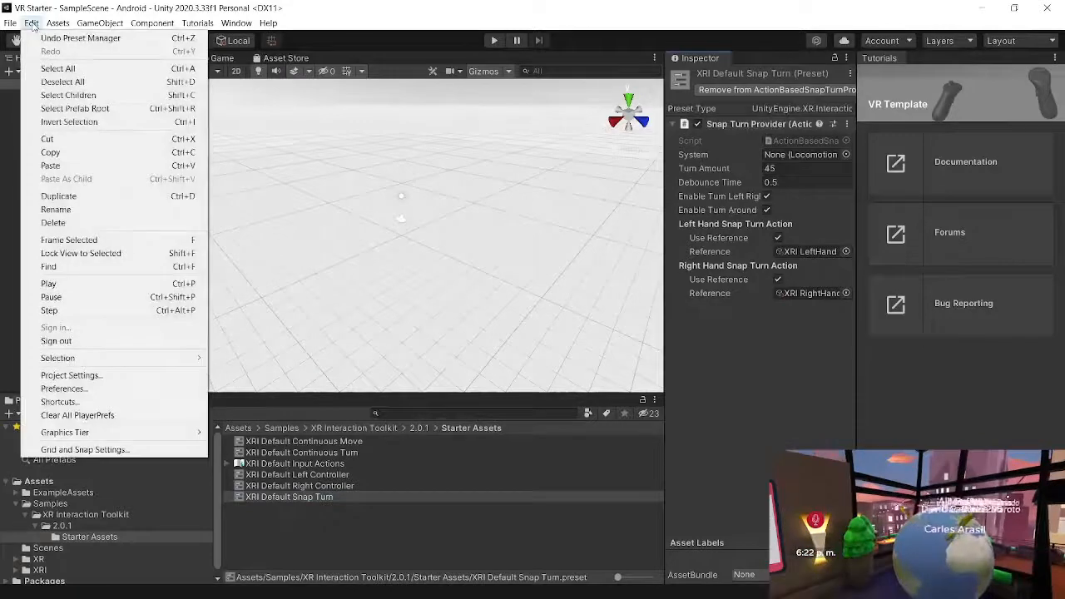
{"action": "left_click", "coordinate": [71, 376]}
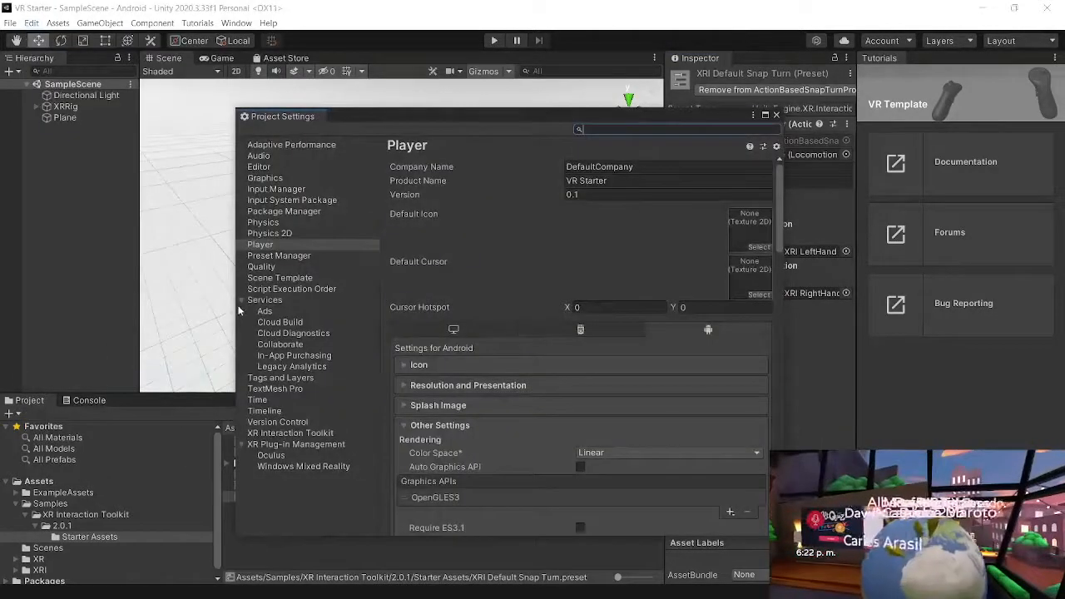
{"action": "left_click", "coordinate": [266, 258]}
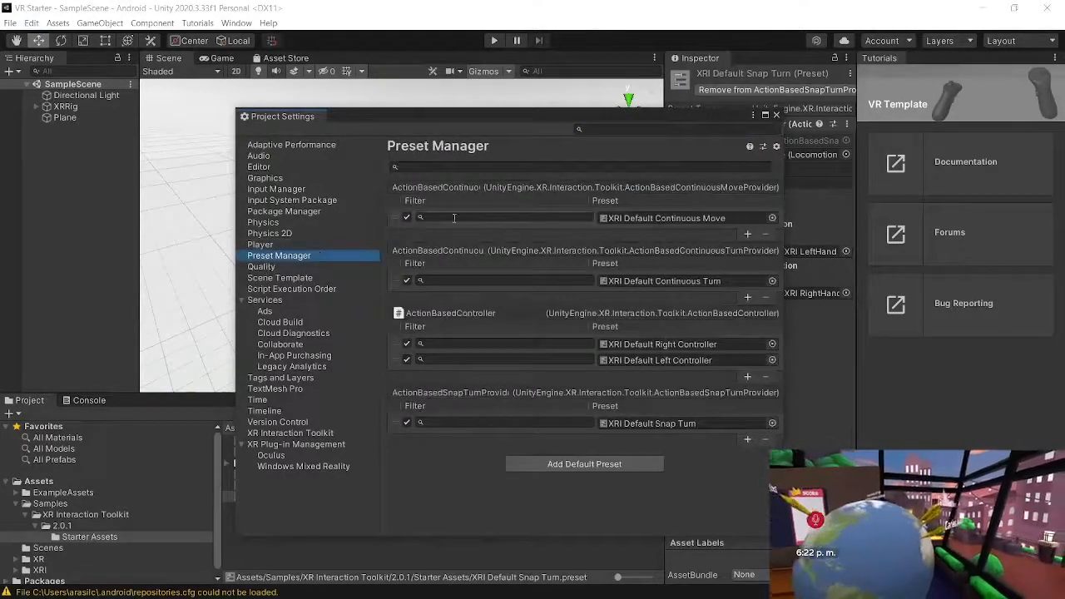
{"action": "left_click", "coordinate": [486, 346]}
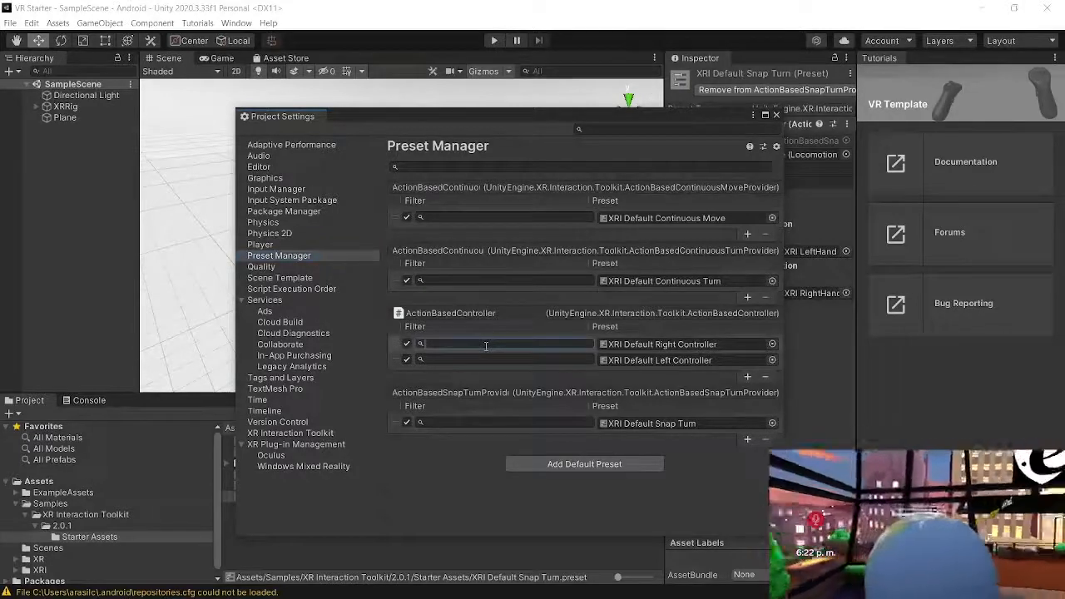
{"action": "type", "text": "Rig"}
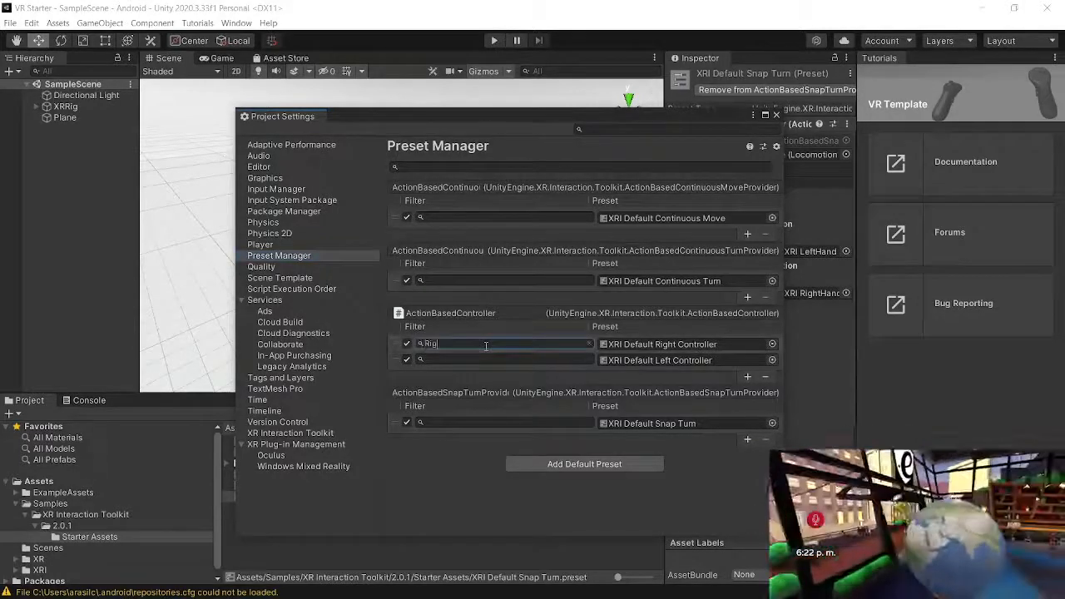
{"action": "type", "text": "ht"}
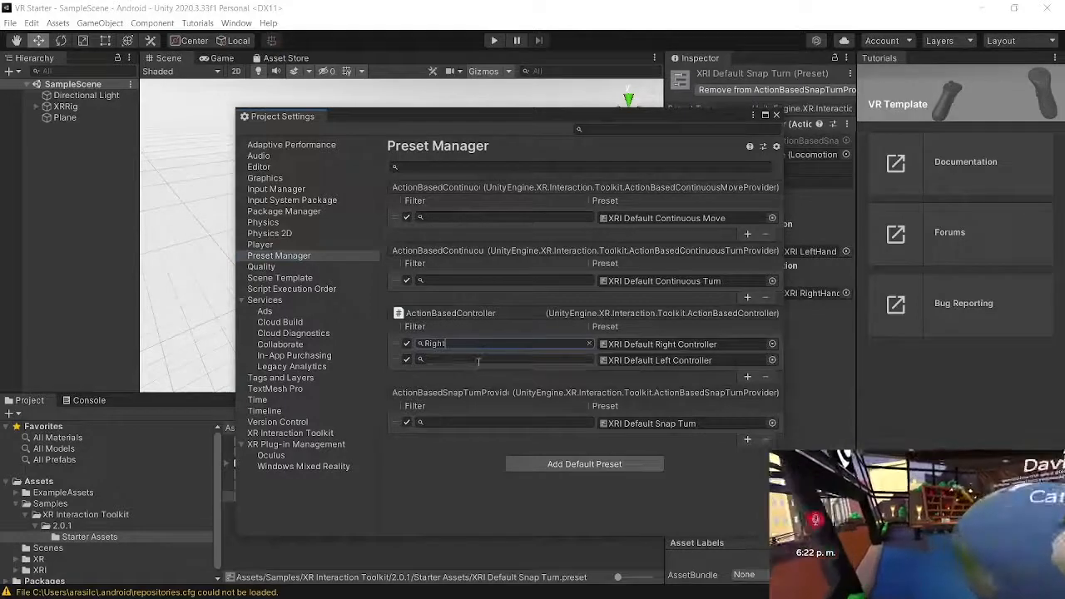
{"action": "left_click", "coordinate": [478, 360]}
{"action": "type", "text": "Lef"}
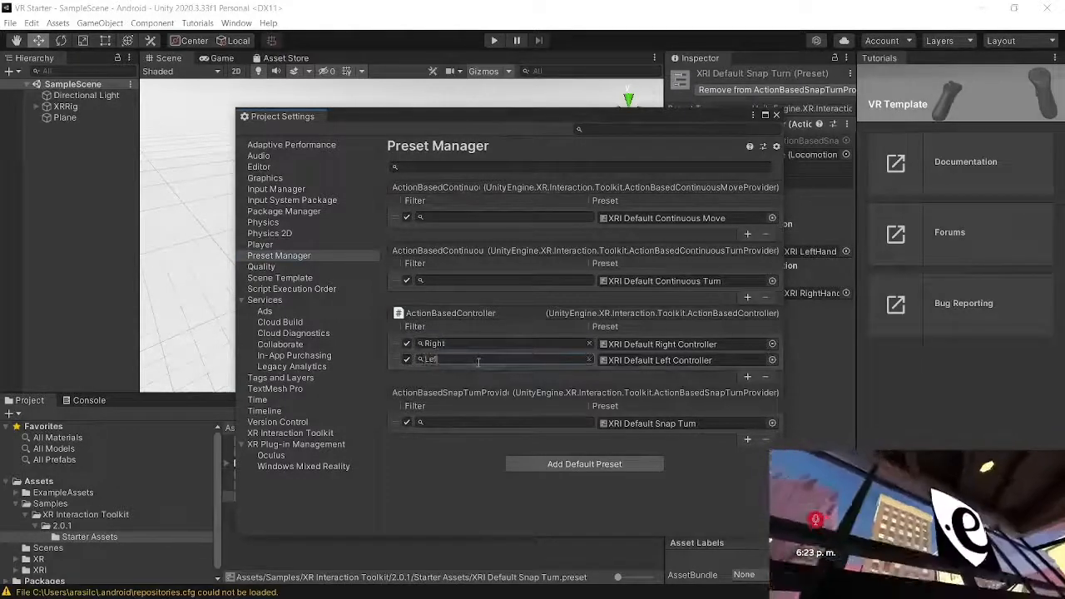
{"action": "type", "text": "t"}
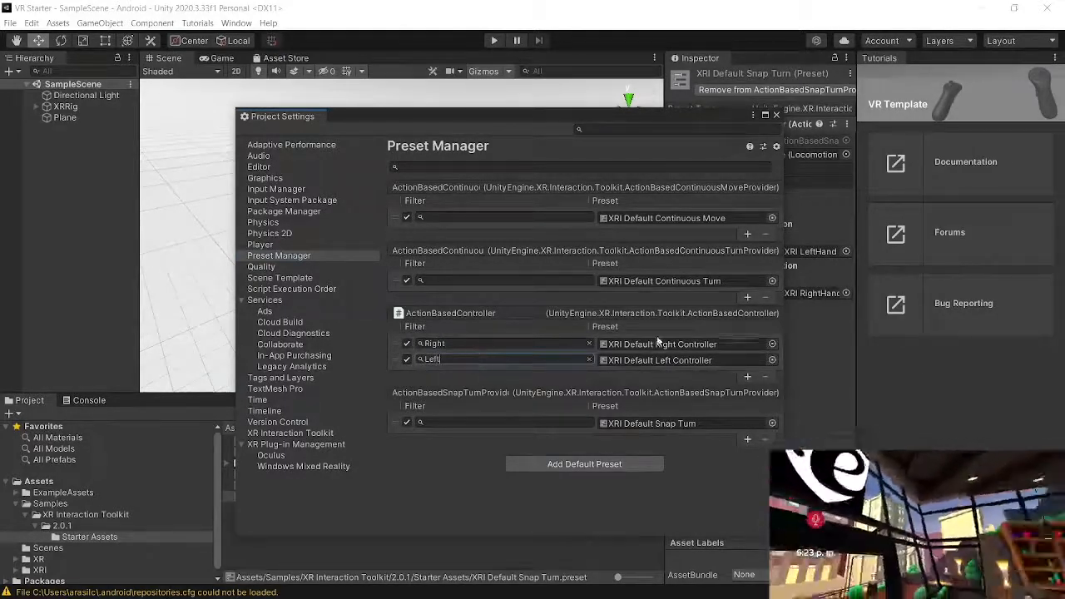
{"action": "left_click", "coordinate": [697, 134]}
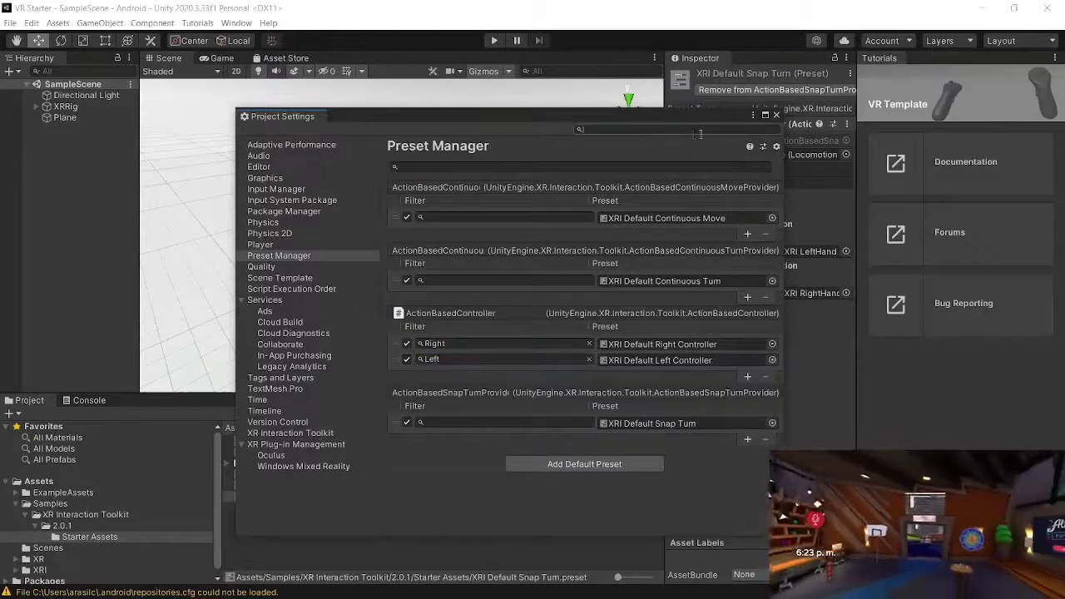
{"action": "left_click", "coordinate": [777, 116]}
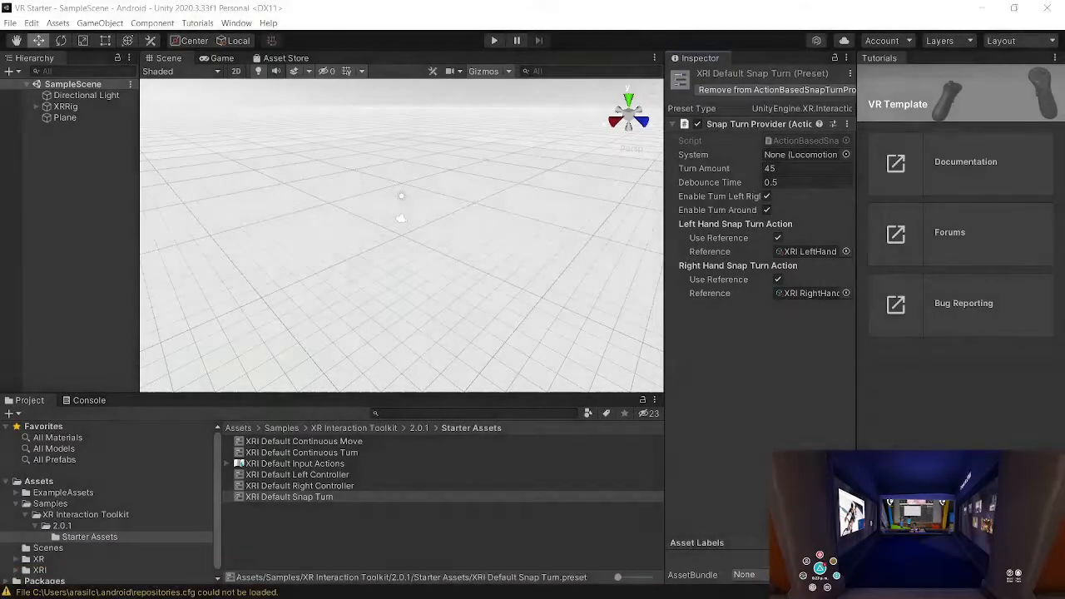
Switch to the Unity Asset Store in the browser and search for "polygon starter"
{"action": "left_click_drag", "start_coordinate": [1064, 158], "coordinate": [646, 43]}
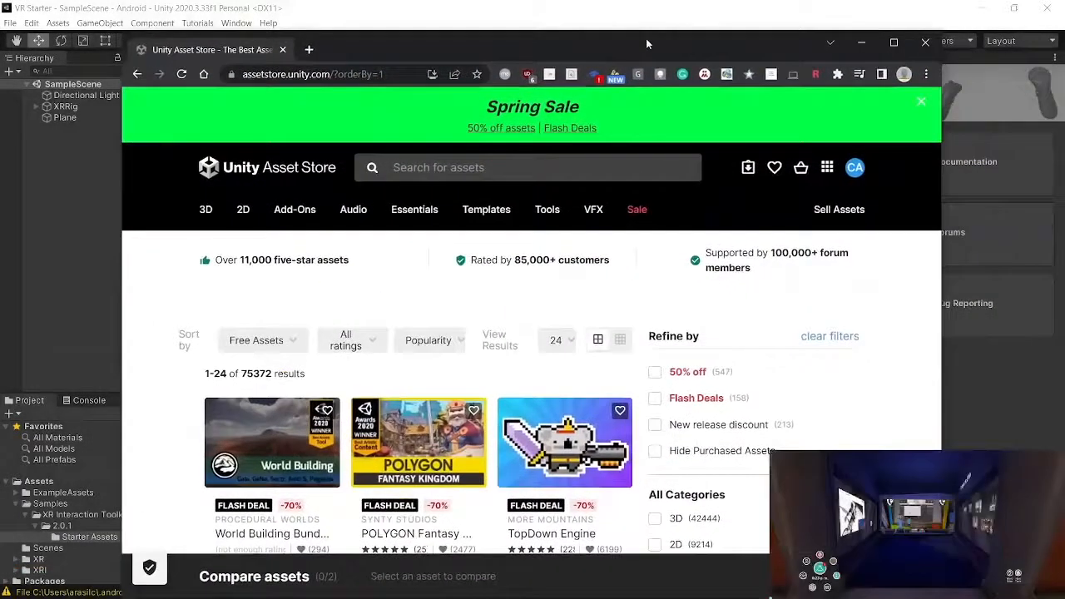
{"action": "left_click", "coordinate": [446, 168]}
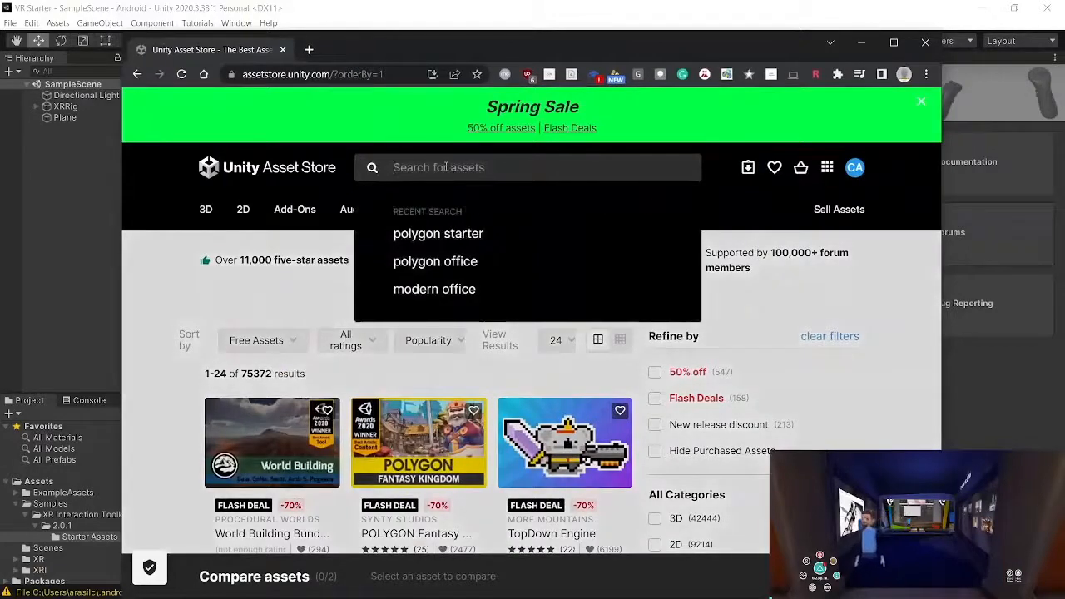
{"action": "type", "text": "polygon starter"}
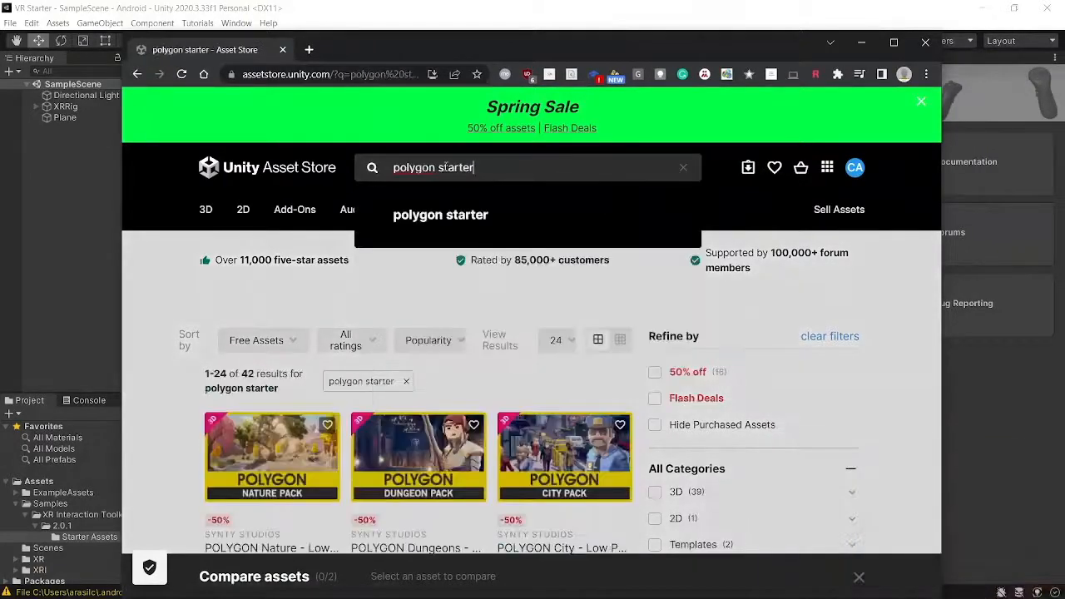
{"action": "left_click", "coordinate": [463, 215]}
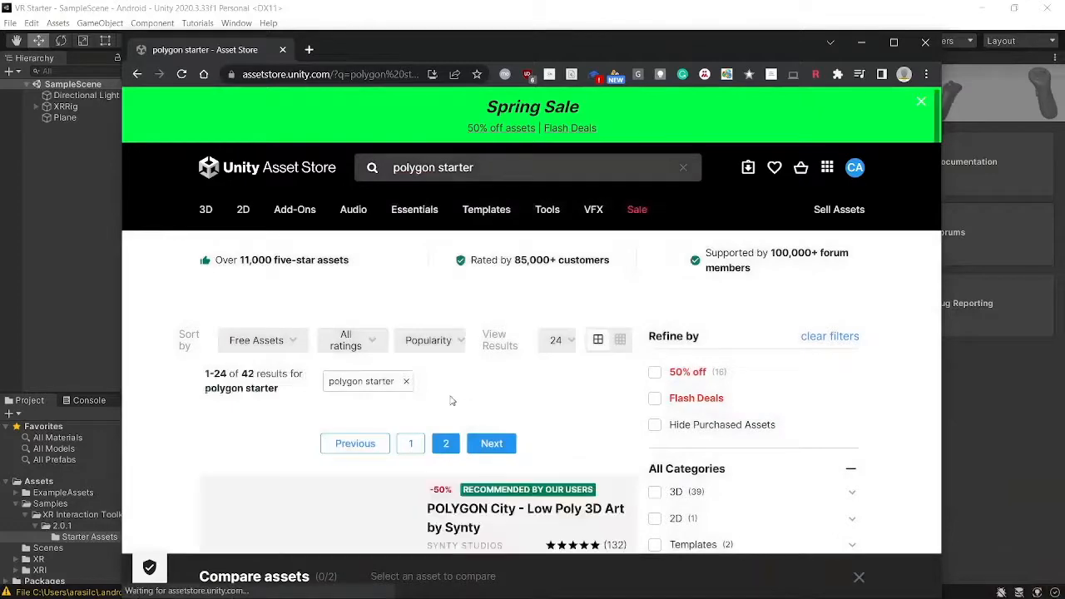
Find the free POLYGON Starter Pack by Synty Studios in the search results and open its page
{"action": "scroll", "coordinate": [466, 387], "scroll_direction": "down", "scroll_amount": 2}
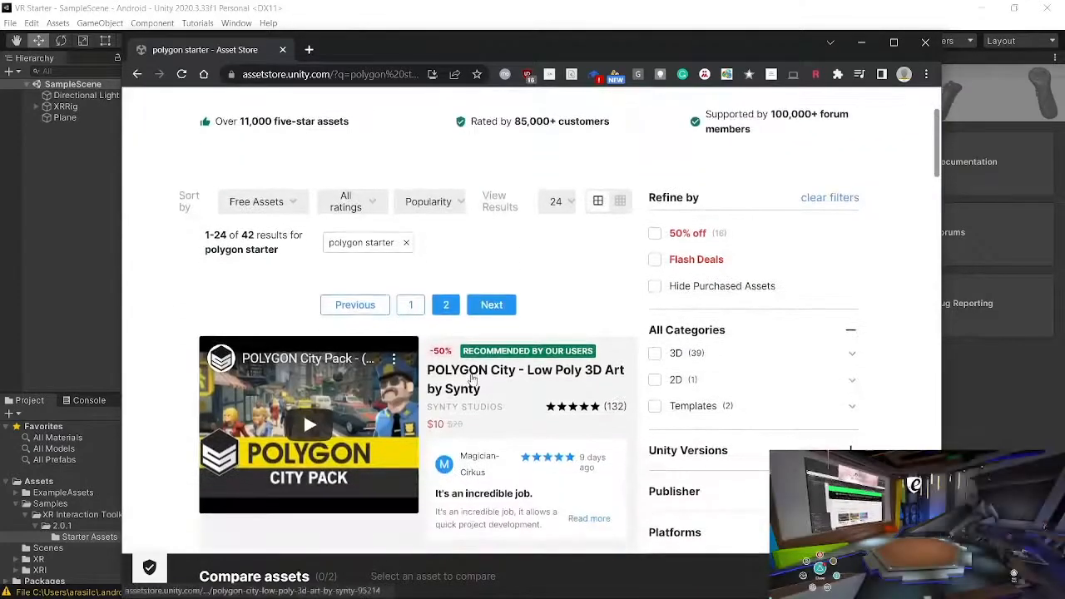
{"action": "scroll", "coordinate": [472, 379], "scroll_direction": "down", "scroll_amount": 7}
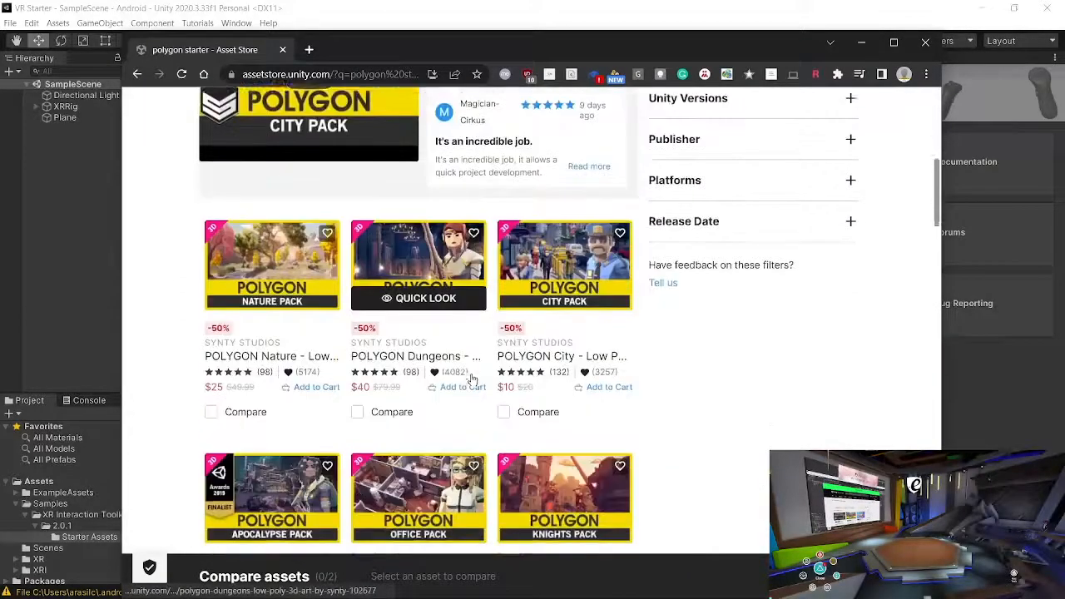
{"action": "scroll", "coordinate": [472, 379], "scroll_direction": "down", "scroll_amount": 6}
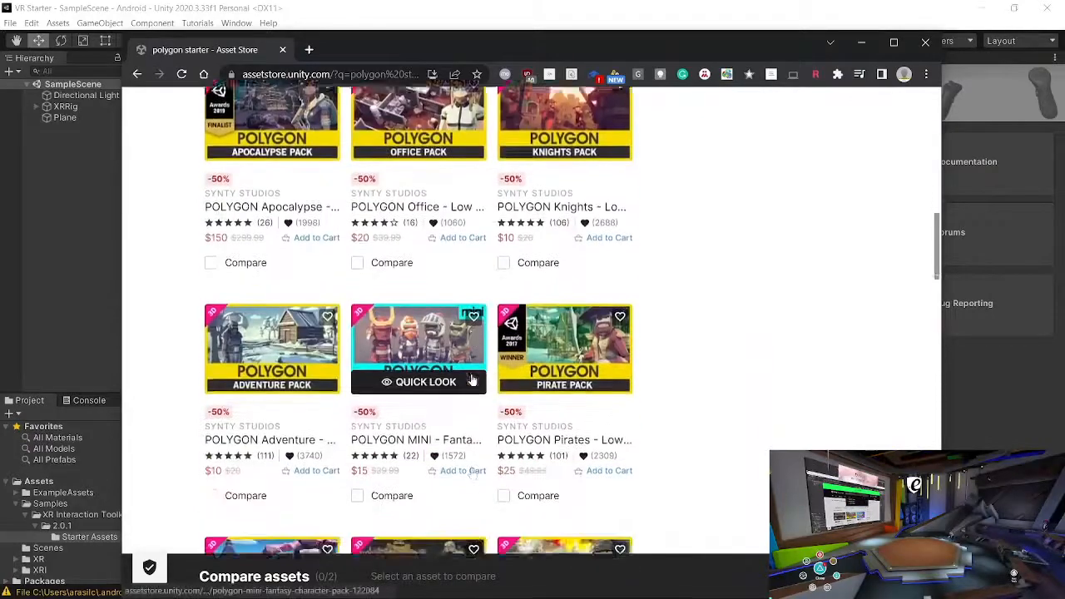
{"action": "scroll", "coordinate": [472, 379], "scroll_direction": "down", "scroll_amount": 4}
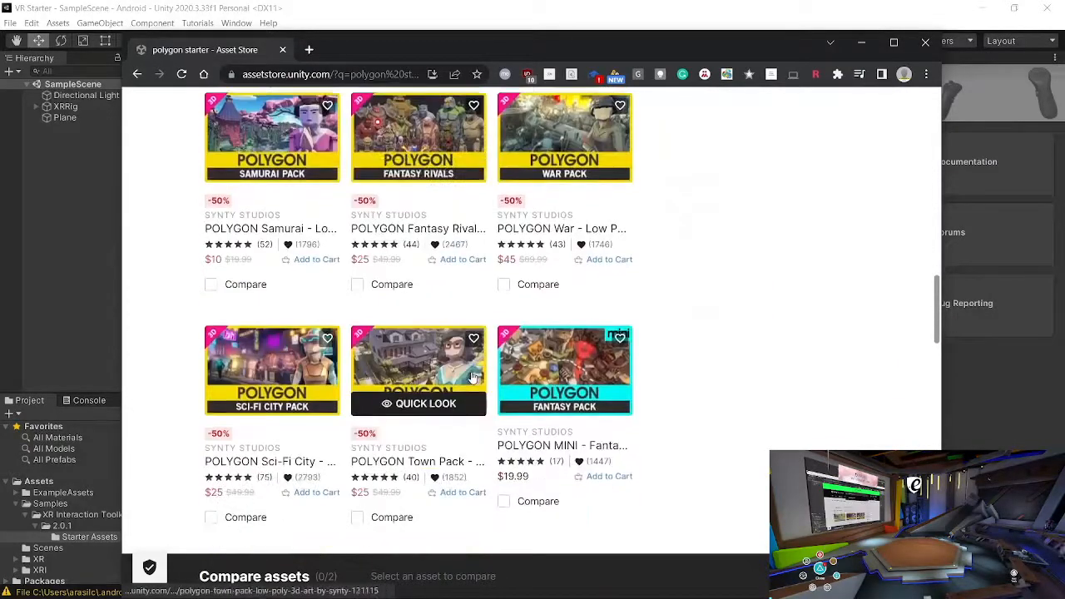
{"action": "scroll", "coordinate": [471, 377], "scroll_direction": "down", "scroll_amount": 4}
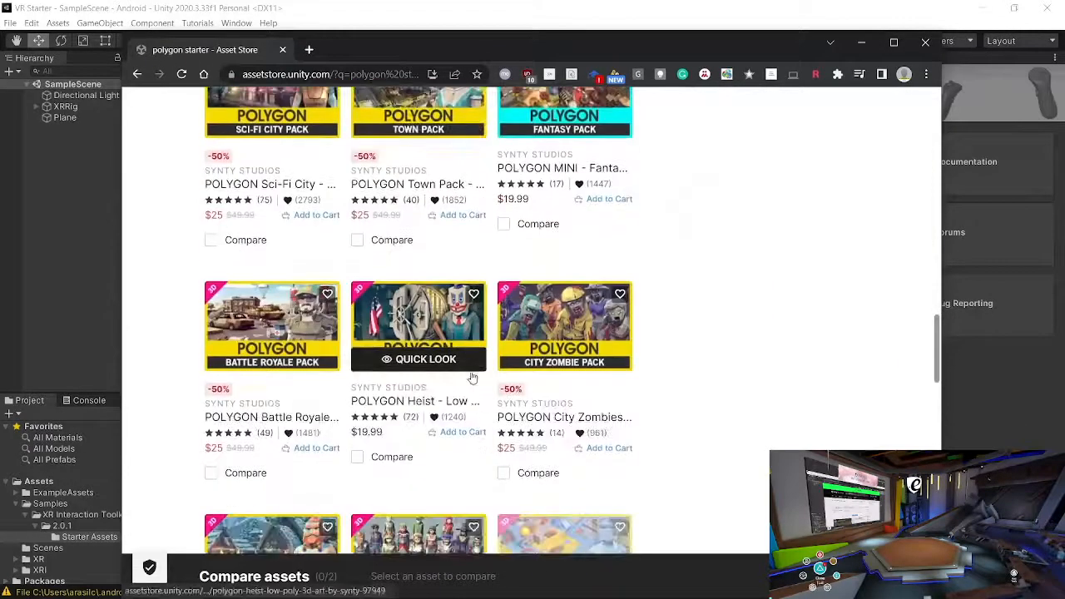
{"action": "scroll", "coordinate": [471, 375], "scroll_direction": "down", "scroll_amount": 1}
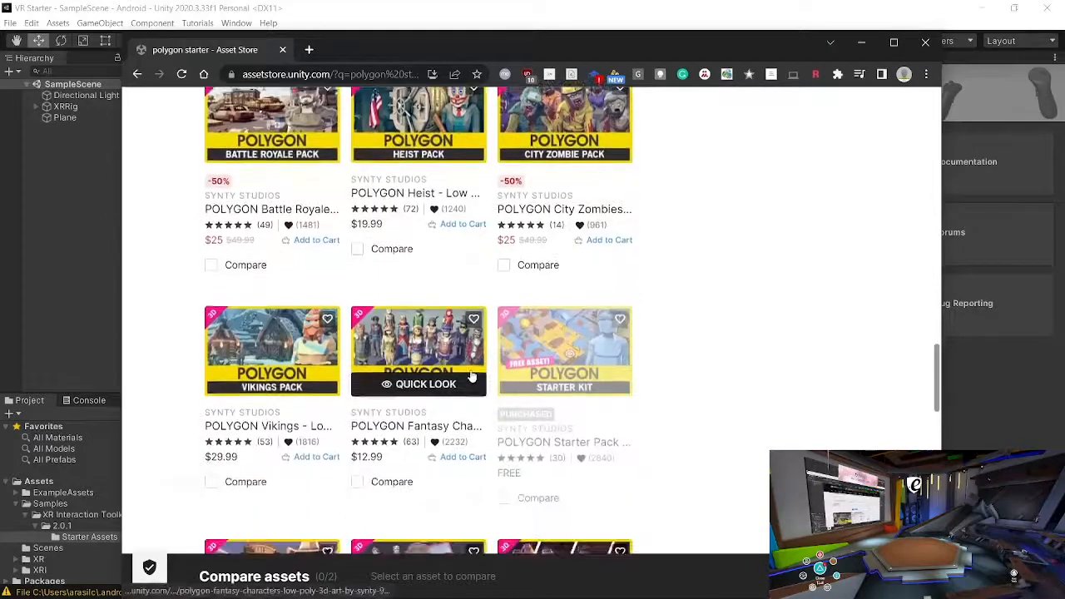
{"action": "left_click", "coordinate": [593, 336]}
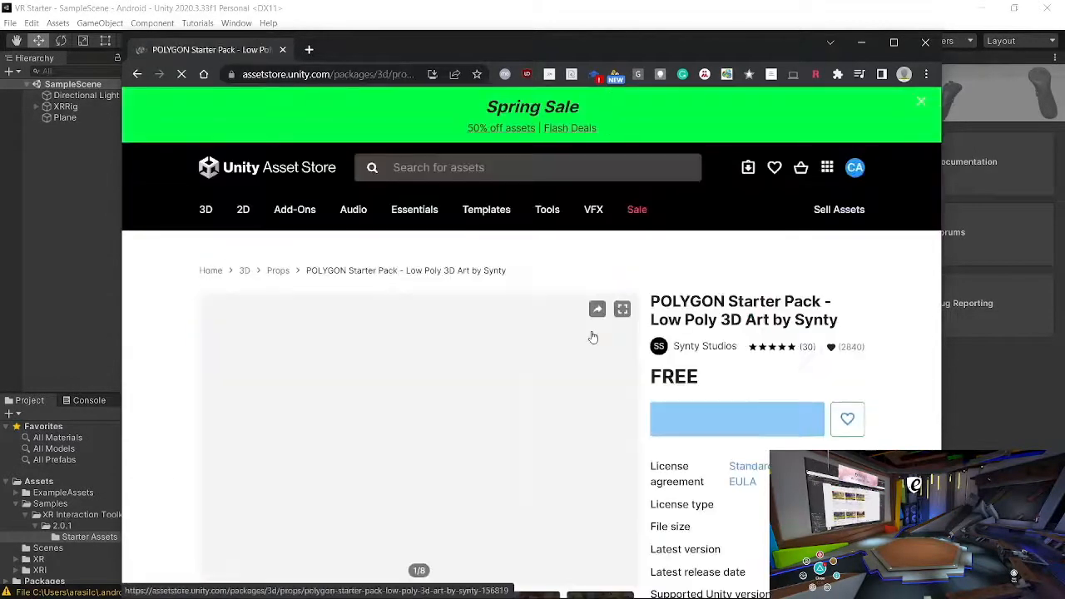
Open the POLYGON Starter Pack from its store page in the Unity Editor's Package Manager, allowing the browser to launch the editor
{"action": "scroll", "coordinate": [650, 348], "scroll_direction": "down", "scroll_amount": 3}
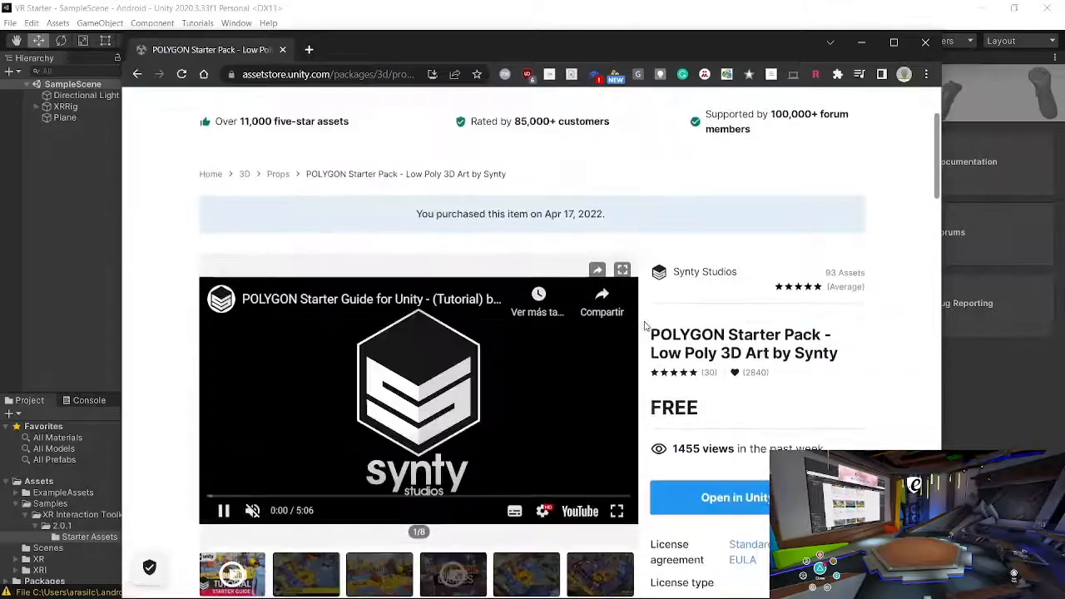
{"action": "left_click", "coordinate": [729, 391]}
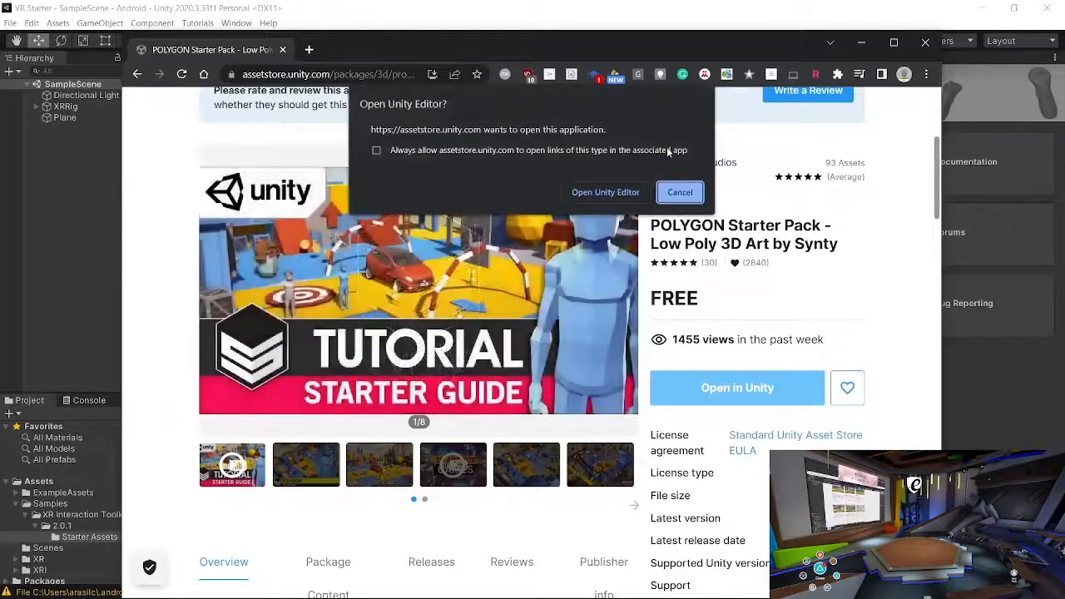
{"action": "left_click", "coordinate": [605, 192]}
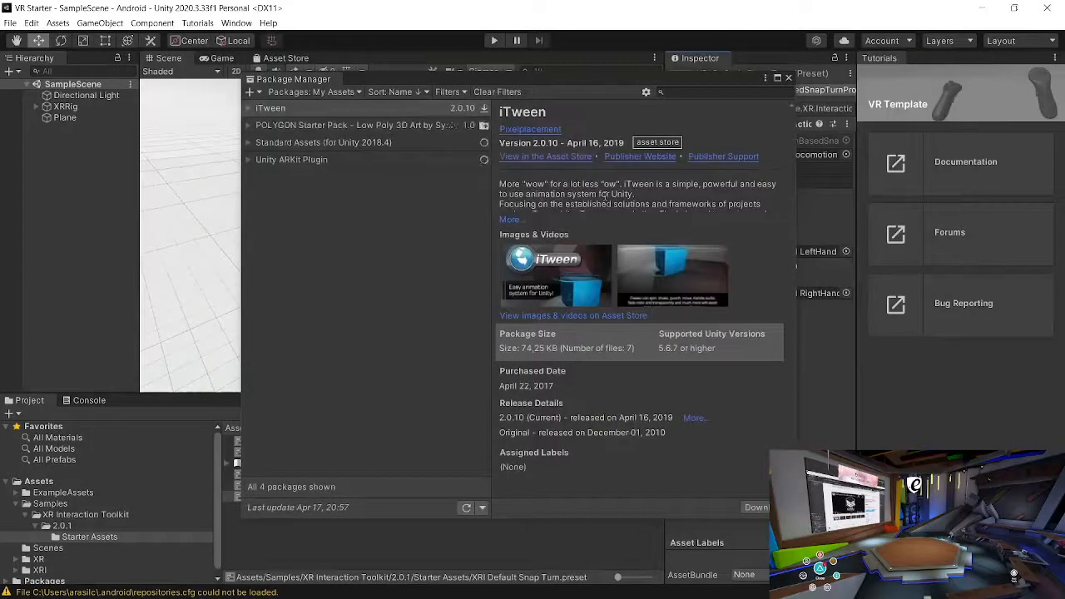
Import all files of POLYGON Starter Pack - Low Poly 3D Art by Synty into the project and close the Package Manager
{"action": "left_click", "coordinate": [428, 125]}
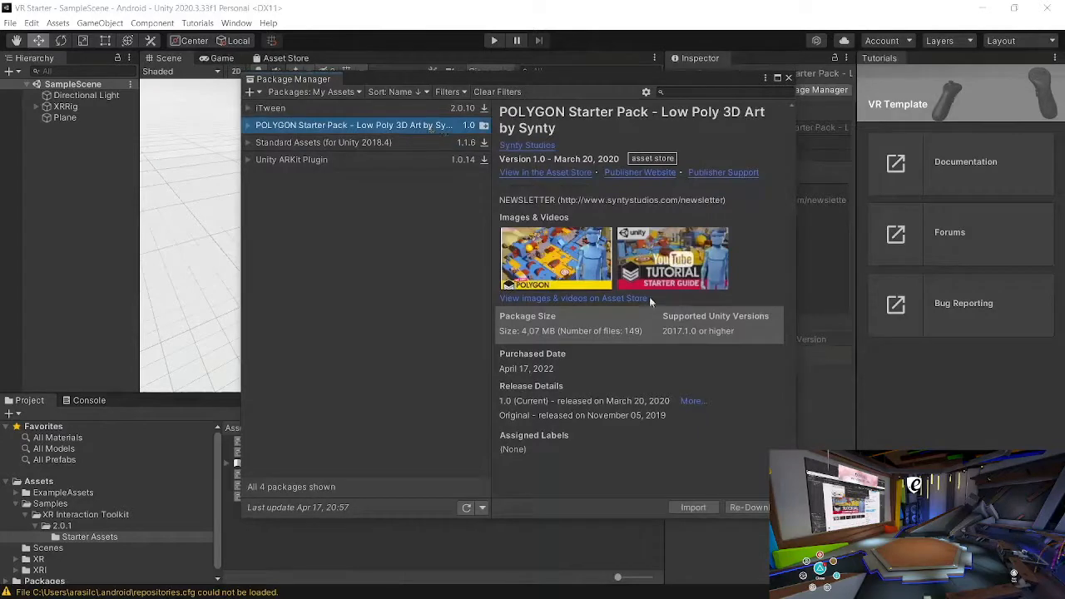
{"action": "left_click", "coordinate": [695, 507]}
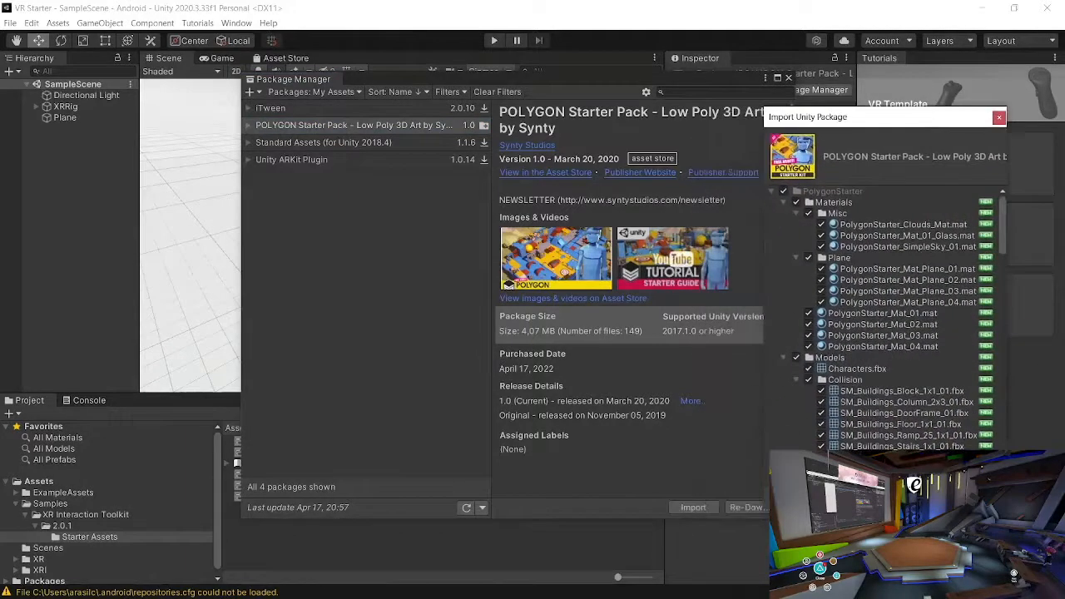
{"action": "left_click", "coordinate": [982, 547]}
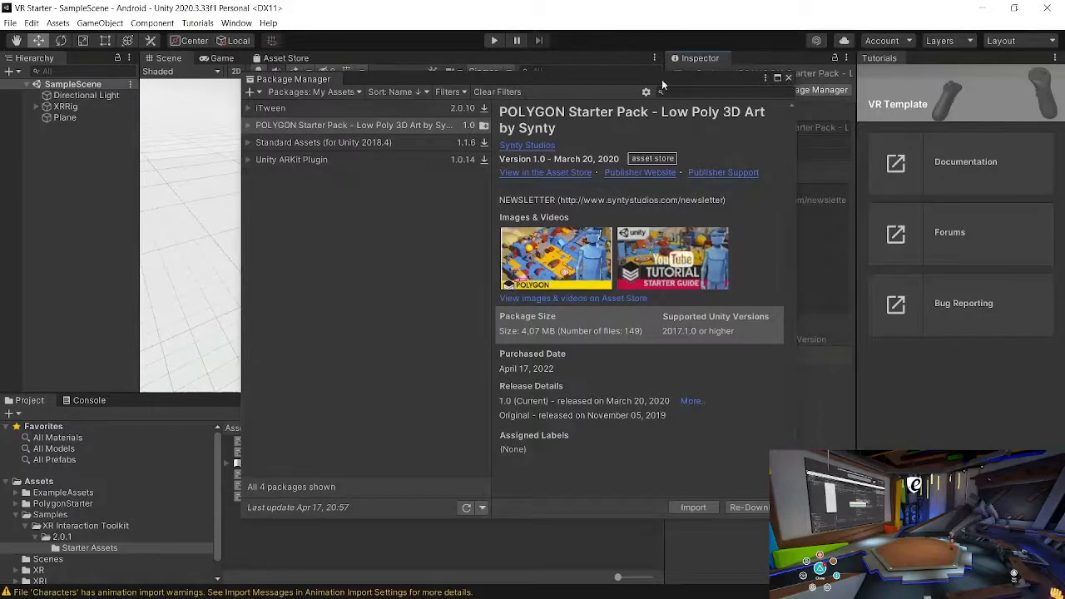
{"action": "left_click_drag", "start_coordinate": [624, 80], "coordinate": [616, 87]}
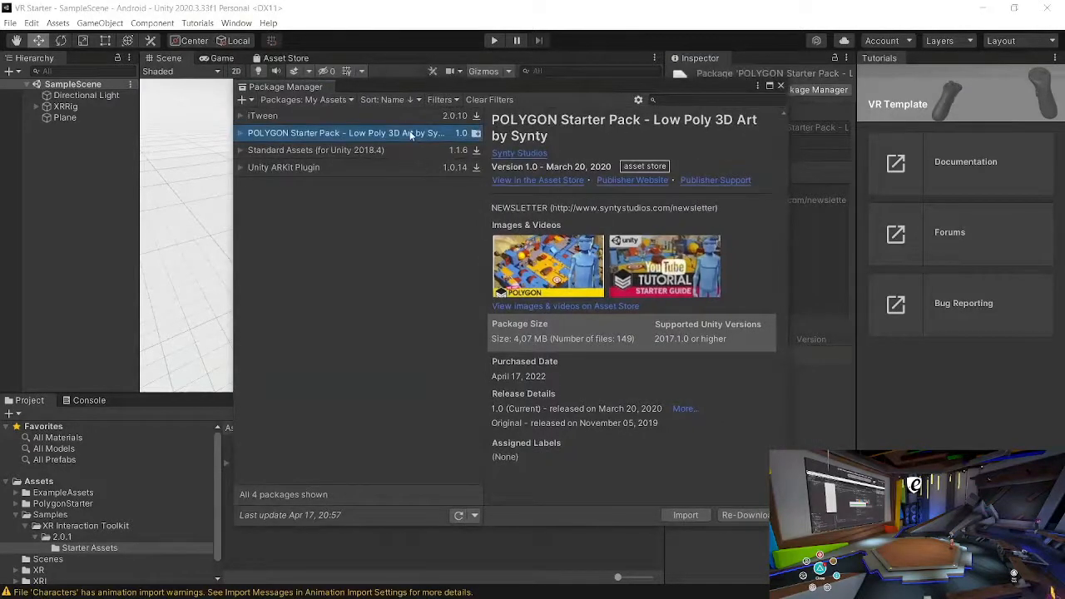
{"action": "left_click", "coordinate": [781, 86]}
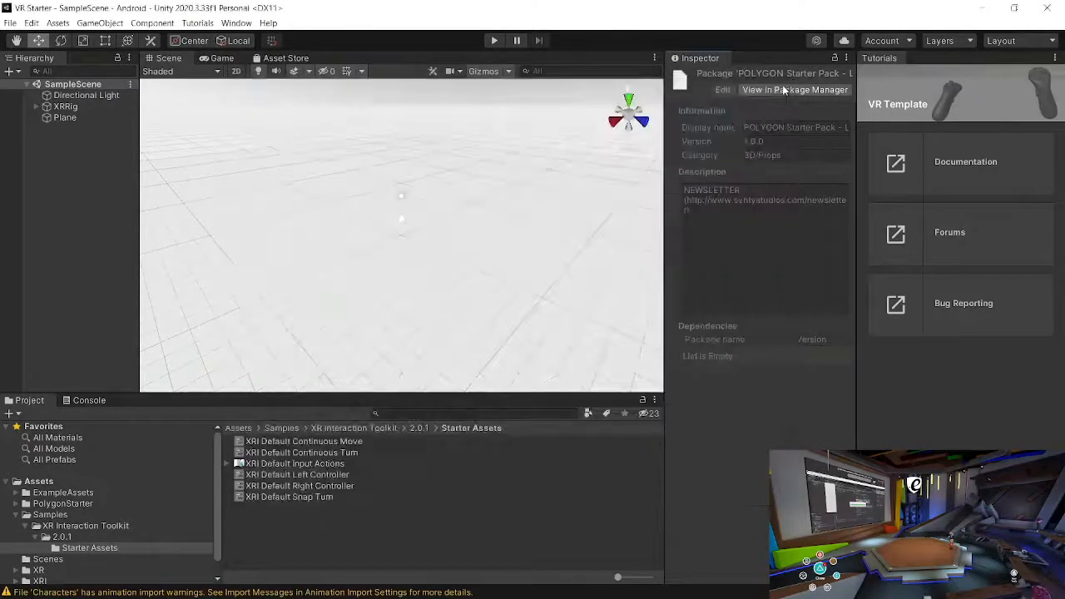
Open the Demo scene from the Scenes folder of PolygonStarter
{"action": "scroll", "coordinate": [15, 529], "scroll_direction": "down", "scroll_amount": 1}
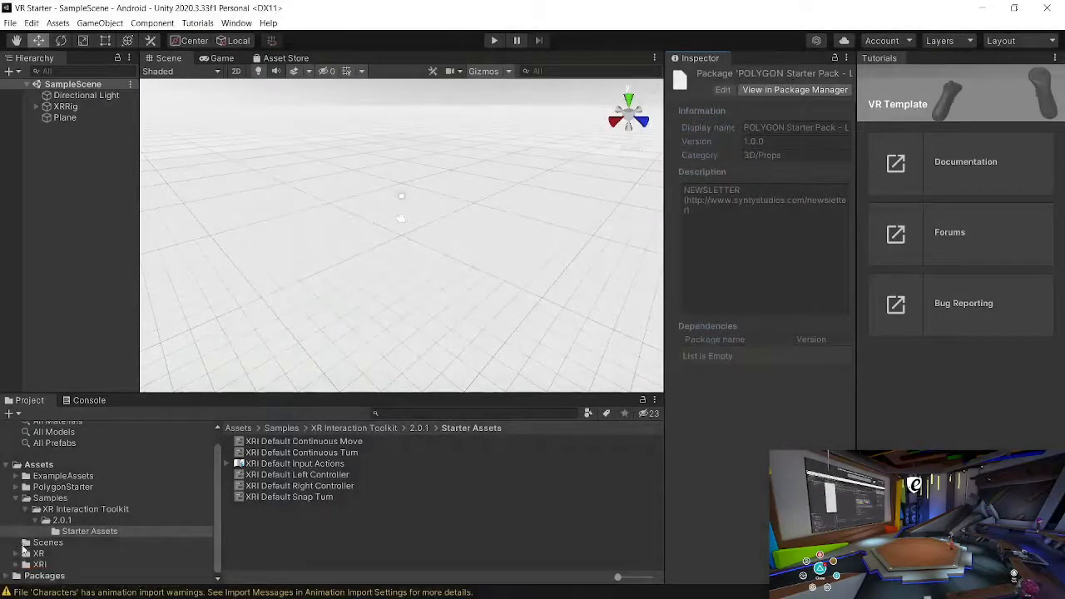
{"action": "left_click", "coordinate": [26, 487]}
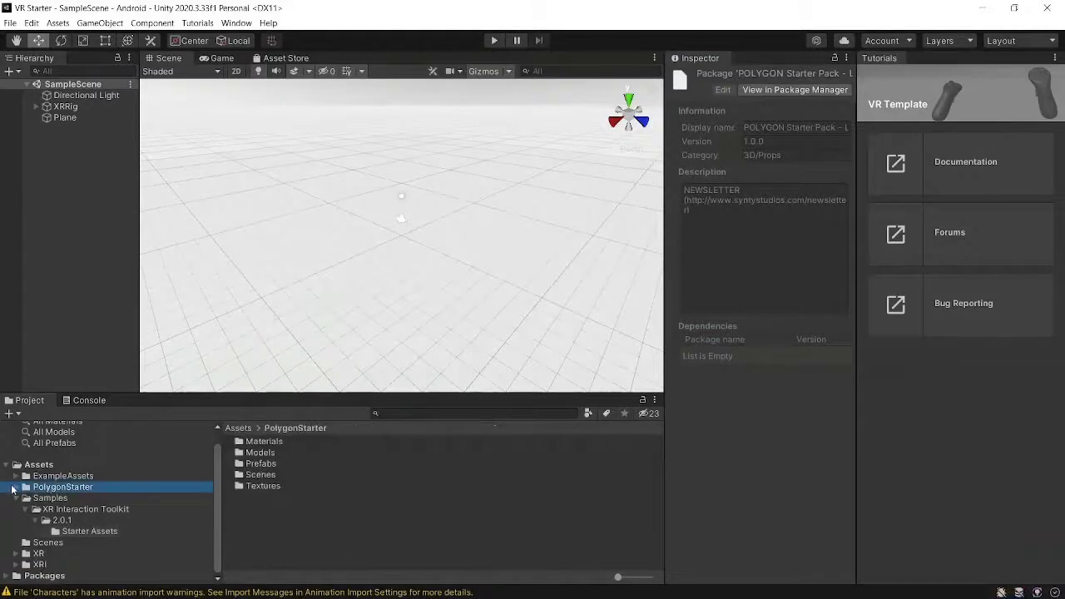
{"action": "left_click", "coordinate": [17, 488]}
{"action": "left_click", "coordinate": [57, 531]}
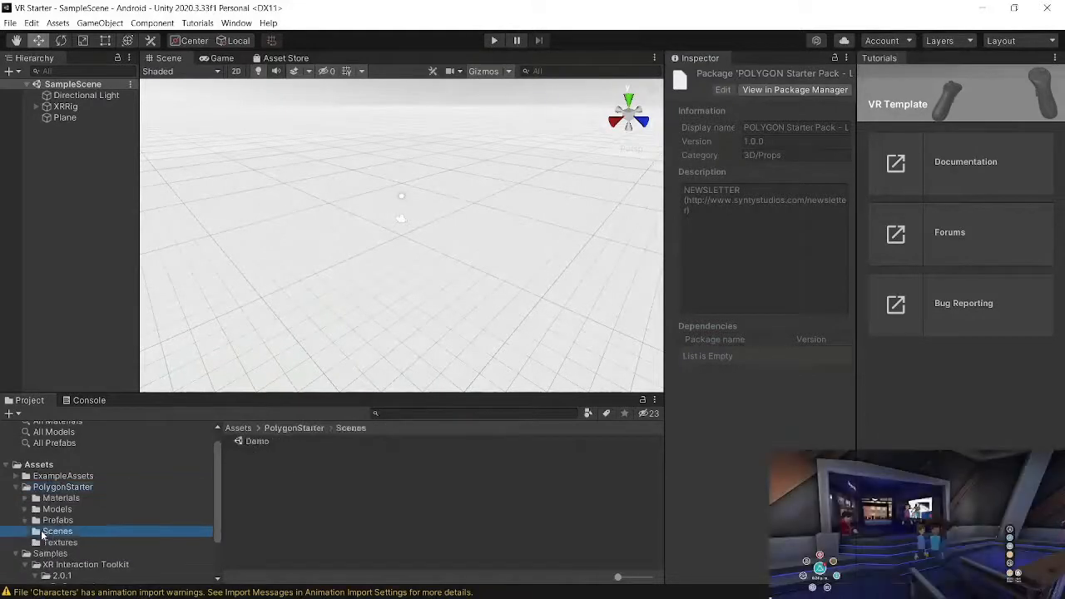
{"action": "double_click", "coordinate": [256, 442]}
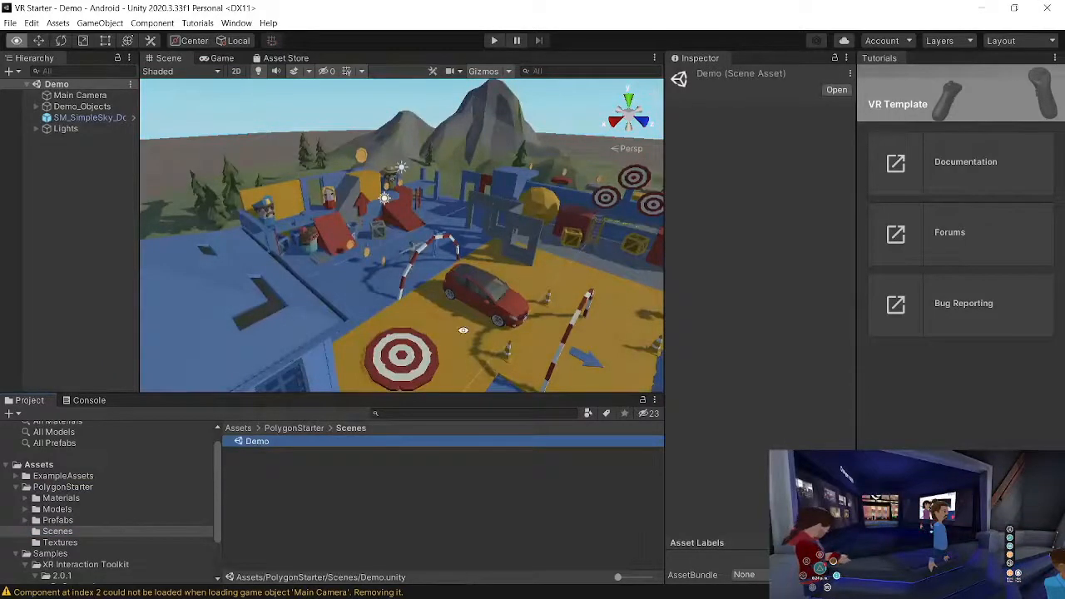
Add an XR Origin (Action-based) to the Demo scene and move it onto the round floor target, at about X 7.28, Y 0.29, Z 7.39
{"action": "mouse_move", "coordinate": [471, 335]}
{"action": "left_mouse_down", "text": "alt"}
{"action": "mouse_move", "coordinate": [250, 262]}
{"action": "mouse_move", "coordinate": [349, 266]}
{"action": "mouse_move", "coordinate": [425, 253]}
{"action": "mouse_move", "coordinate": [315, 333]}
{"action": "mouse_move", "coordinate": [480, 321]}
{"action": "left_mouse_up", "text": "alt"}
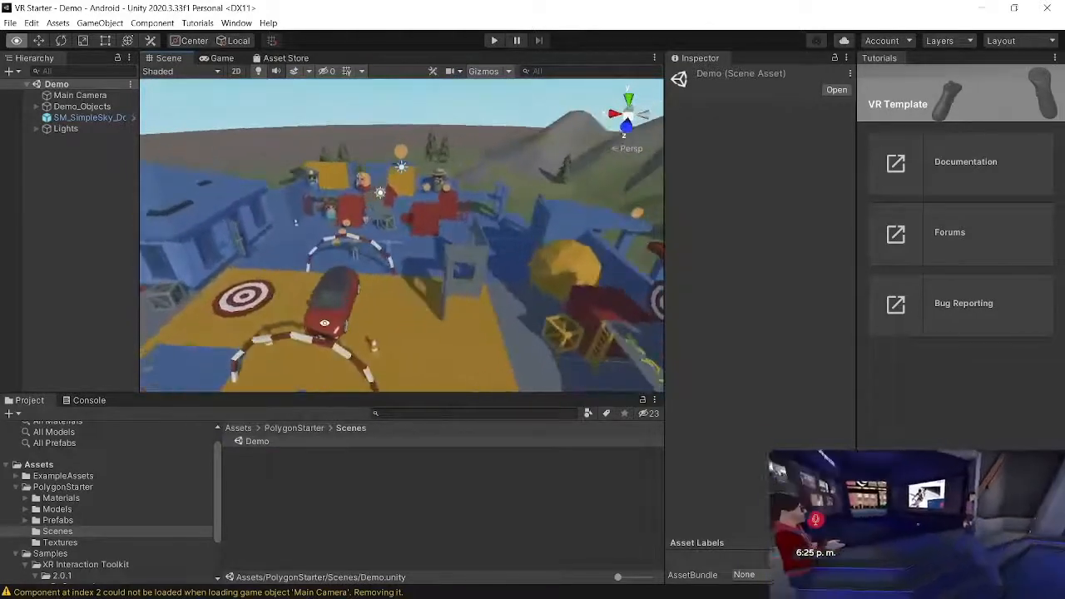
{"action": "left_click_drag", "start_coordinate": [222, 323], "coordinate": [412, 385], "text": "alt"}
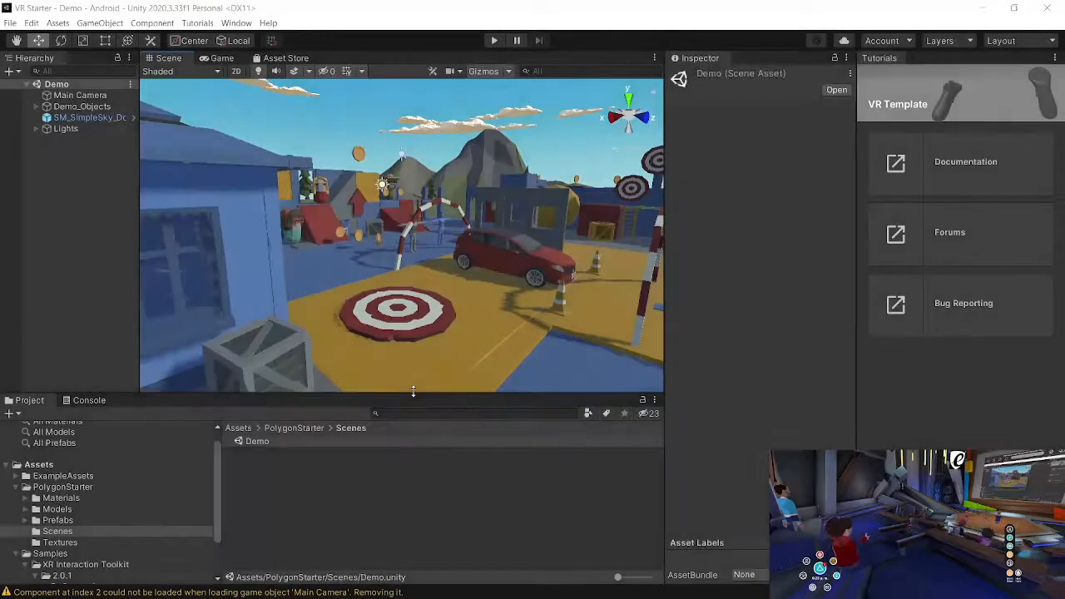
{"action": "left_click", "coordinate": [74, 197]}
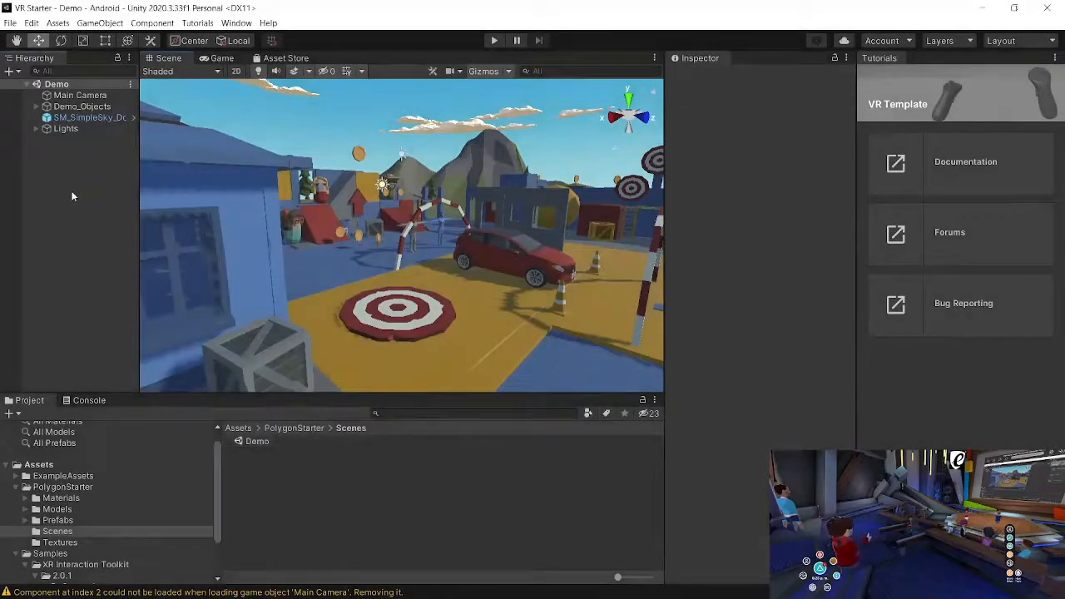
{"action": "right_click", "coordinate": [55, 164]}
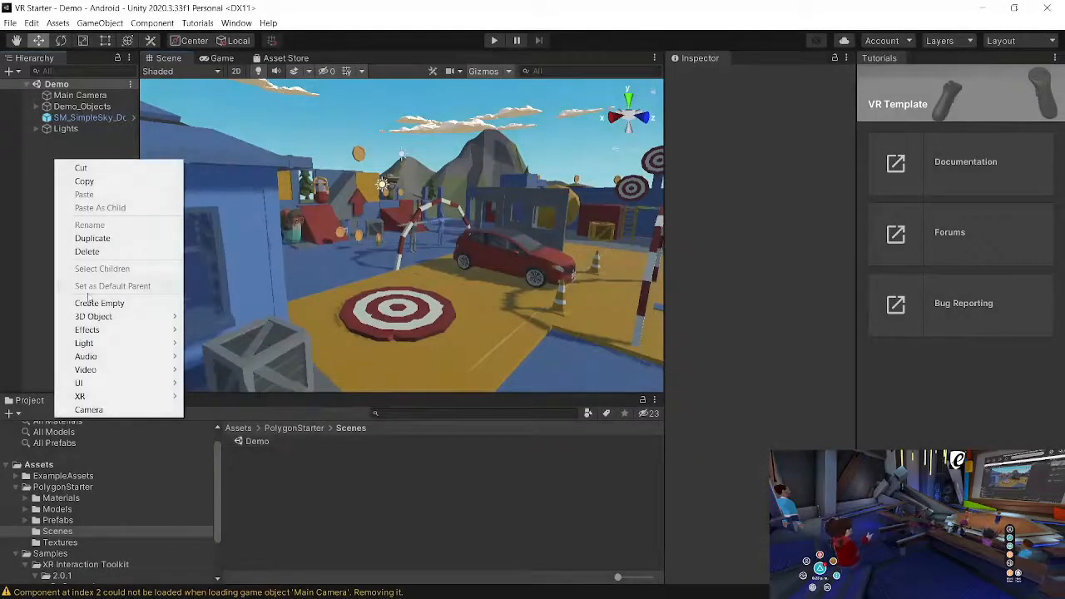
{"action": "mouse_move", "coordinate": [97, 397]}
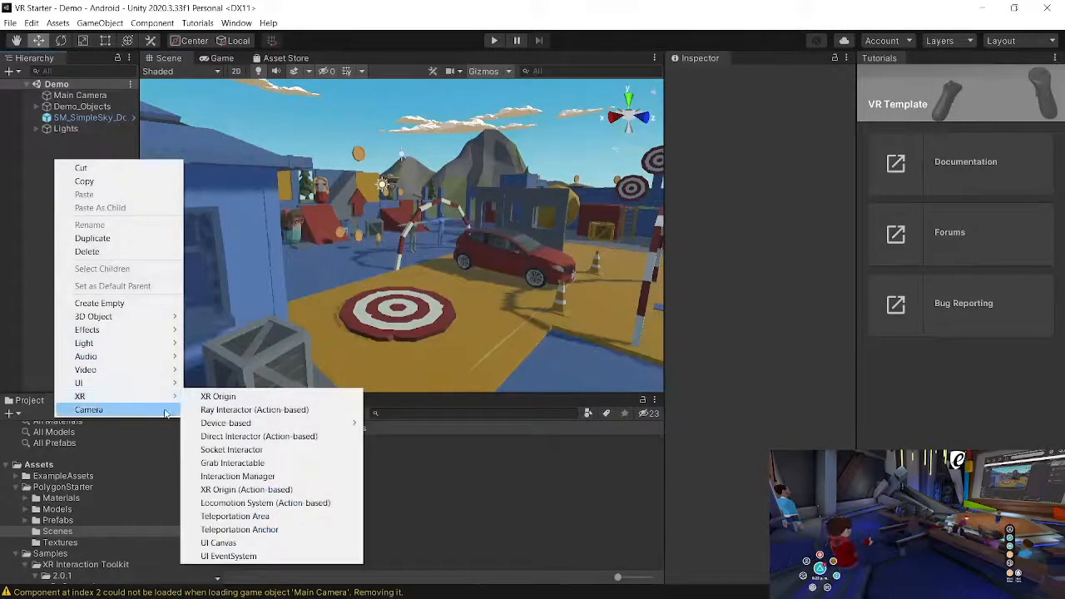
{"action": "left_click", "coordinate": [239, 490]}
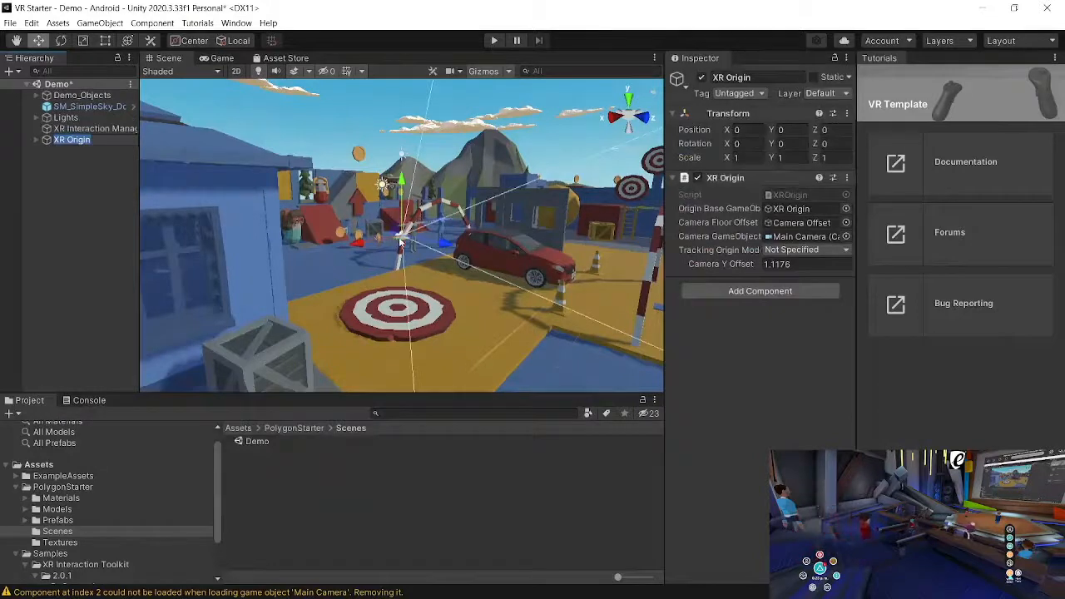
{"action": "mouse_move", "coordinate": [402, 241]}
{"action": "left_mouse_down"}
{"action": "mouse_move", "coordinate": [406, 293]}
{"action": "mouse_move", "coordinate": [400, 247]}
{"action": "left_mouse_up"}
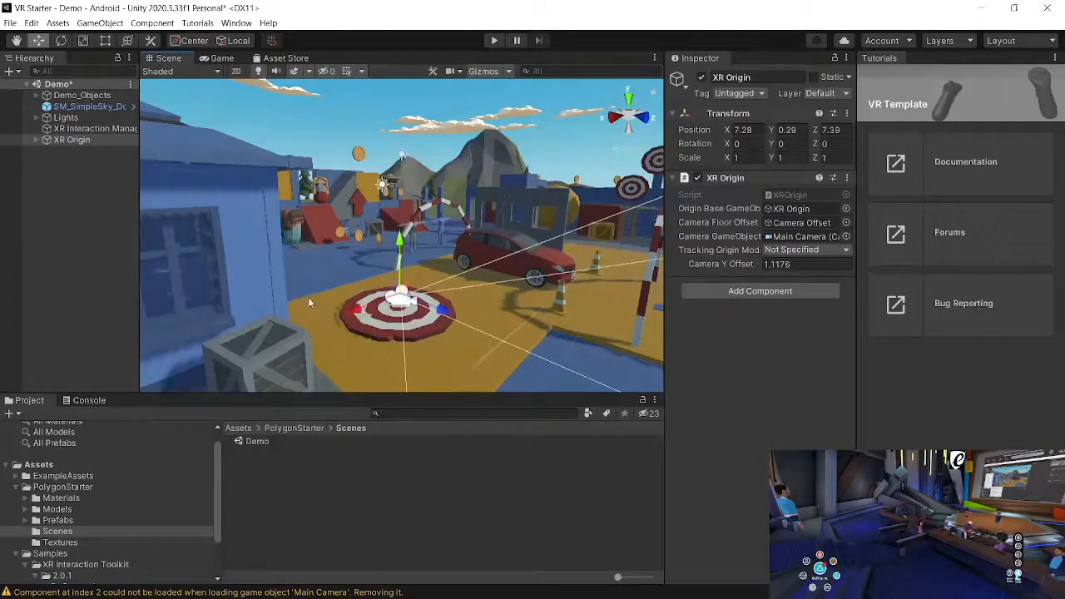
Expand the XR Origin's Camera Offset and examine the XR Controller action references of the LeftHand and RightHand Controllers
{"action": "left_click", "coordinate": [36, 141]}
{"action": "left_click", "coordinate": [68, 151]}
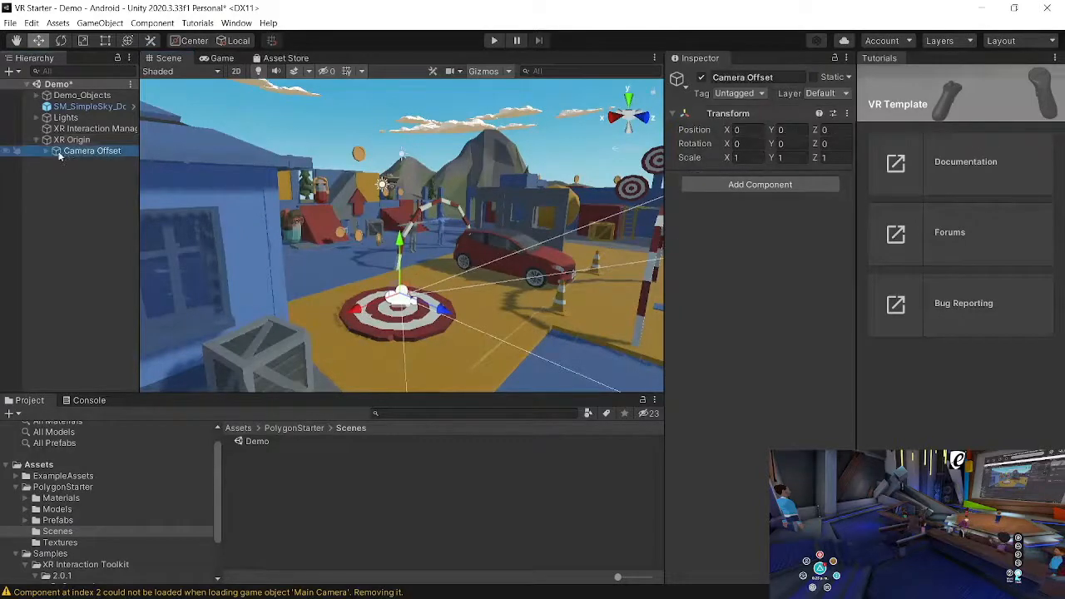
{"action": "left_click", "coordinate": [48, 151]}
{"action": "left_click", "coordinate": [93, 162]}
{"action": "left_click", "coordinate": [83, 173]}
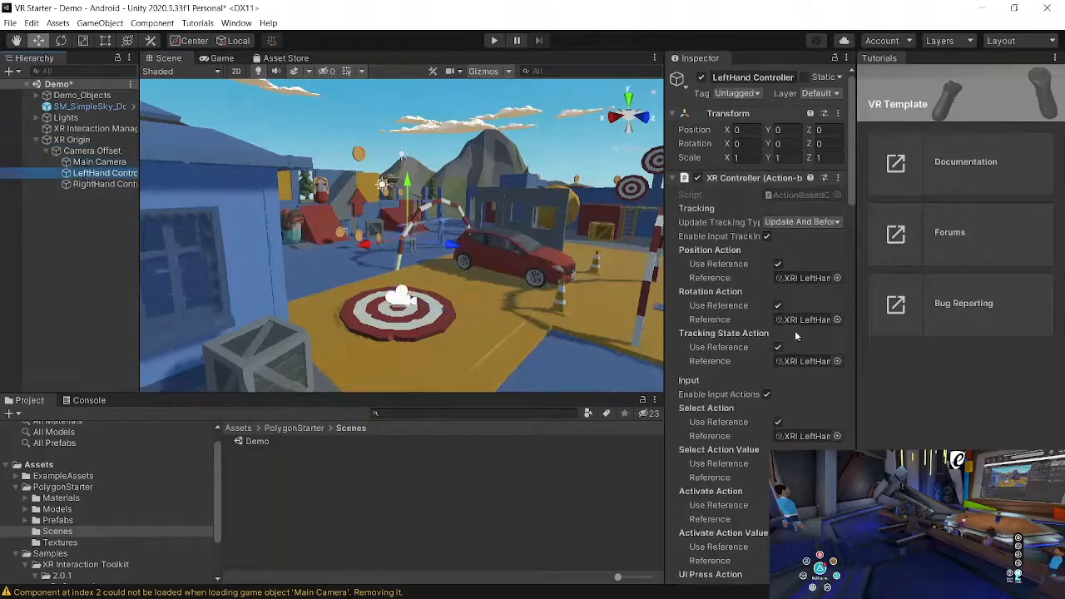
{"action": "scroll", "coordinate": [796, 341], "scroll_direction": "down", "scroll_amount": 10}
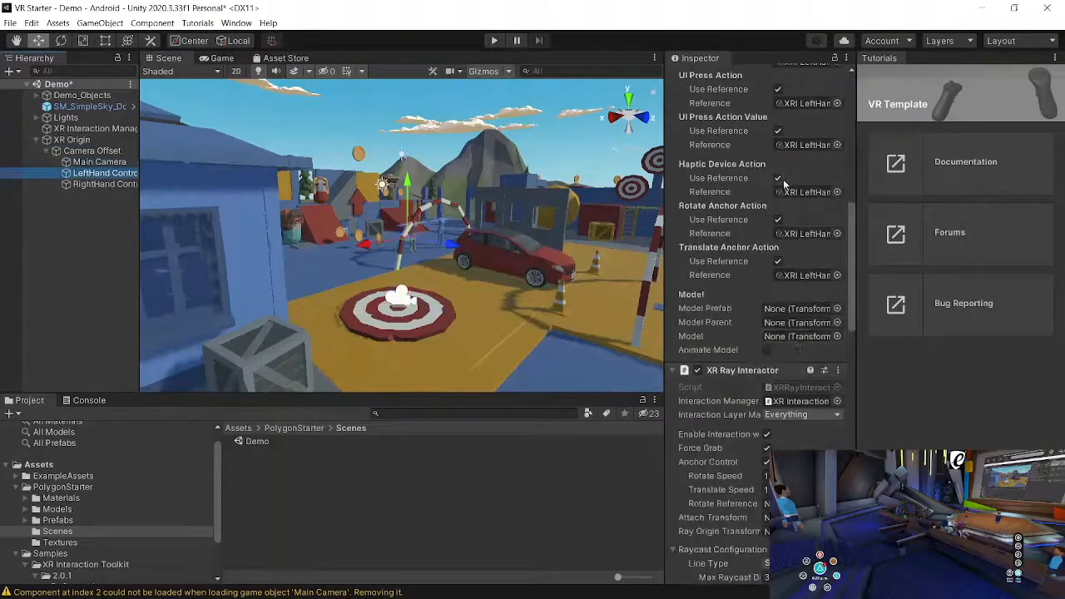
{"action": "left_click", "coordinate": [96, 185]}
{"action": "scroll", "coordinate": [811, 257], "scroll_direction": "up", "scroll_amount": 8}
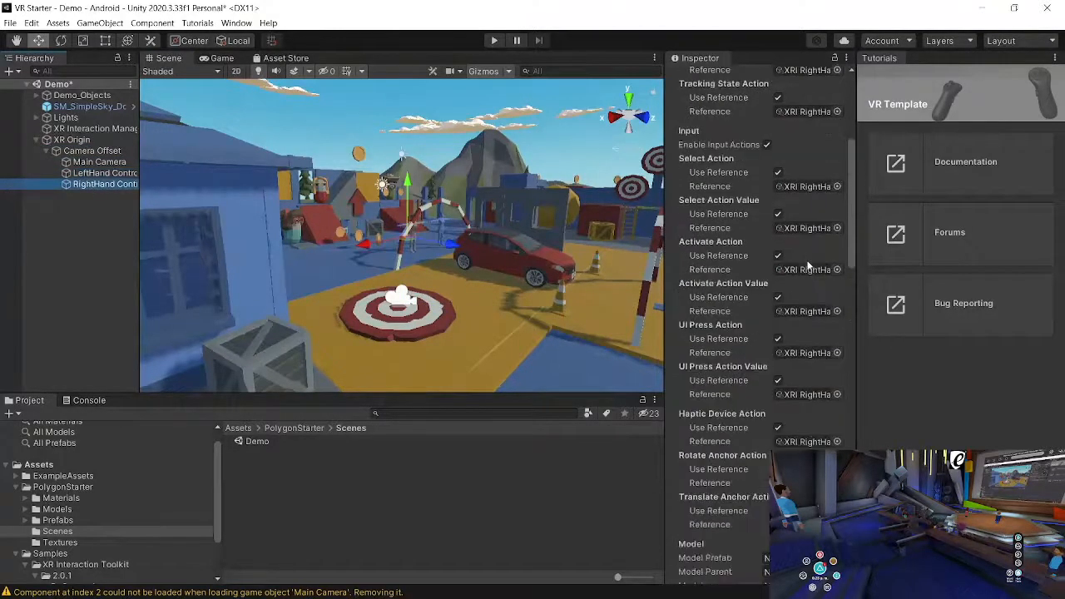
{"action": "scroll", "coordinate": [807, 265], "scroll_direction": "up", "scroll_amount": 3}
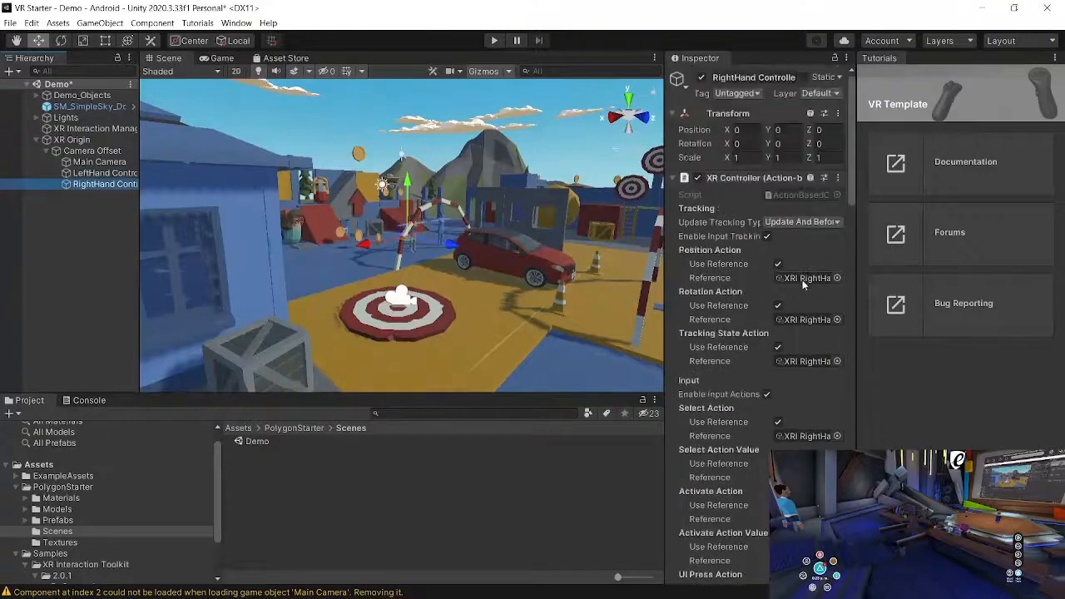
Add an Input Action Manager component to the XR Origin
{"action": "left_click", "coordinate": [60, 140]}
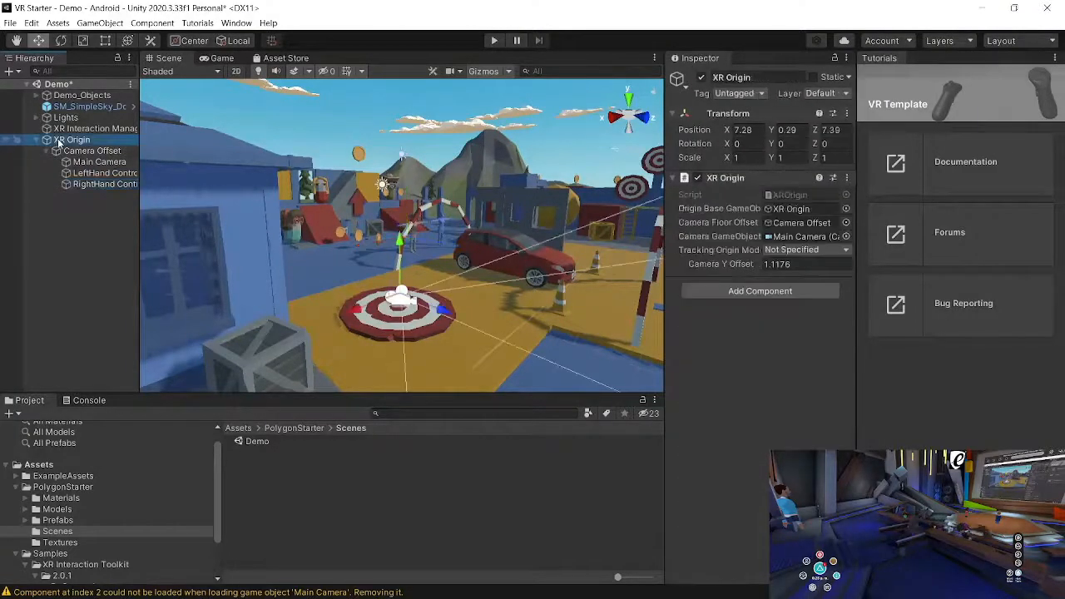
{"action": "left_click", "coordinate": [738, 291]}
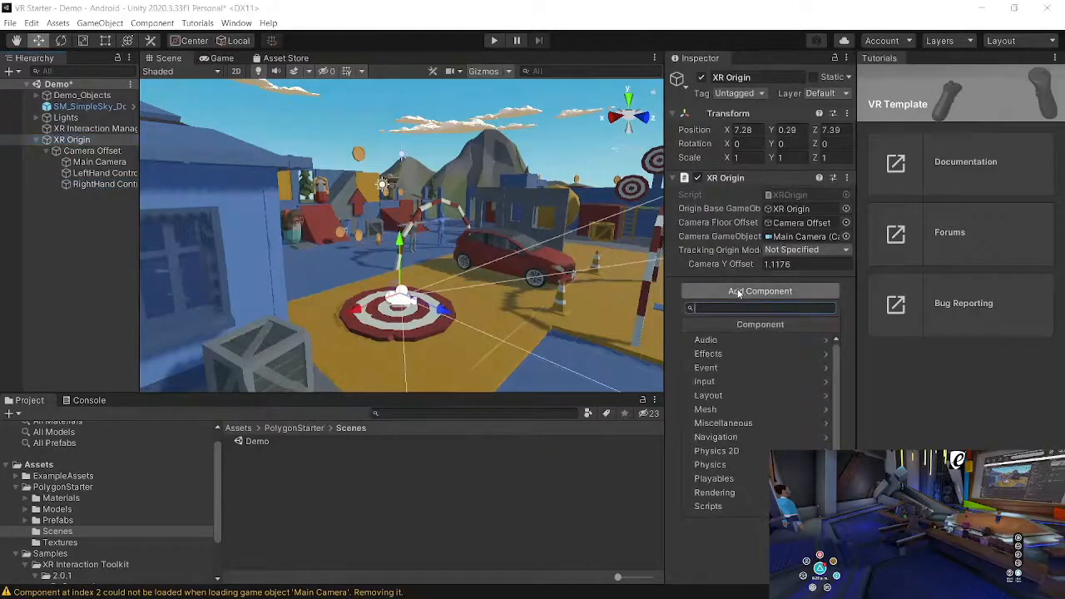
{"action": "type", "text": "input"}
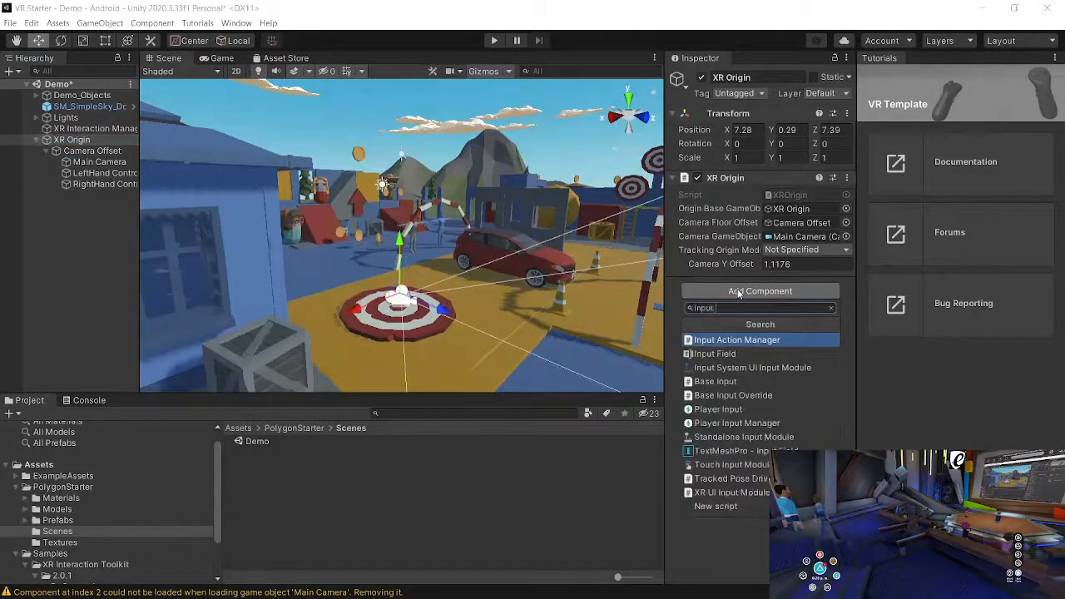
{"action": "type", "text": " ac"}
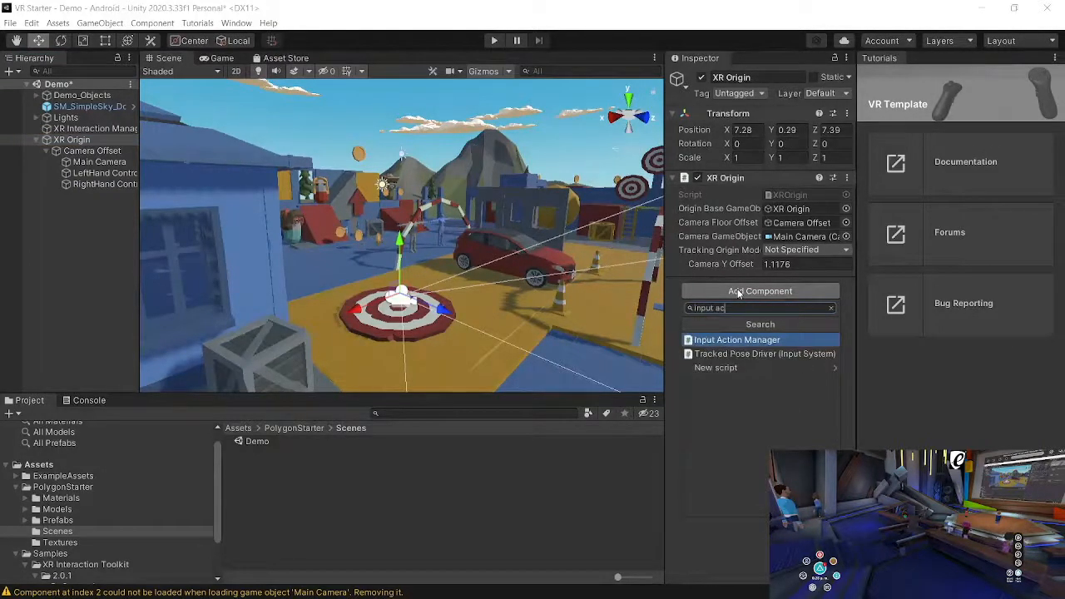
{"action": "left_click", "coordinate": [738, 340]}
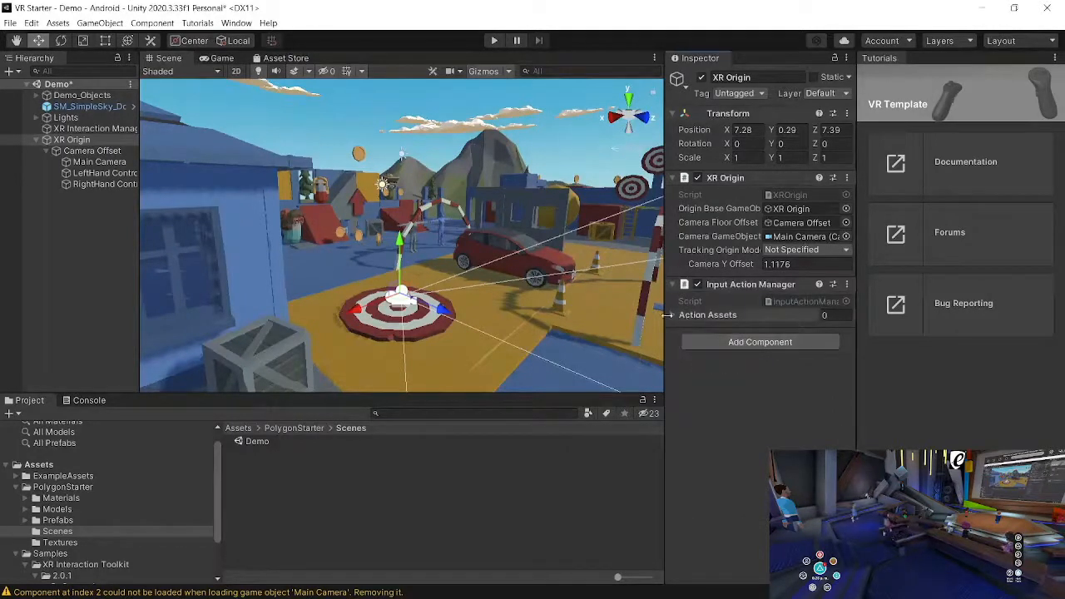
Set the Input Action Manager's Action Assets size to 1 and assign XRI Default Input Actions to Element 0
{"action": "left_click", "coordinate": [828, 314]}
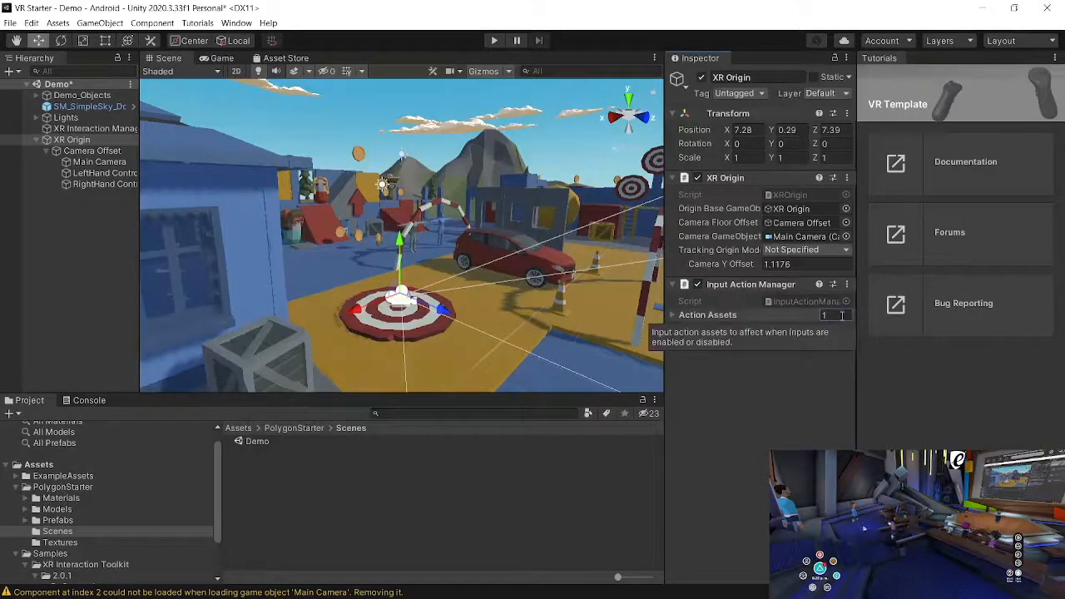
{"action": "left_click", "coordinate": [671, 315]}
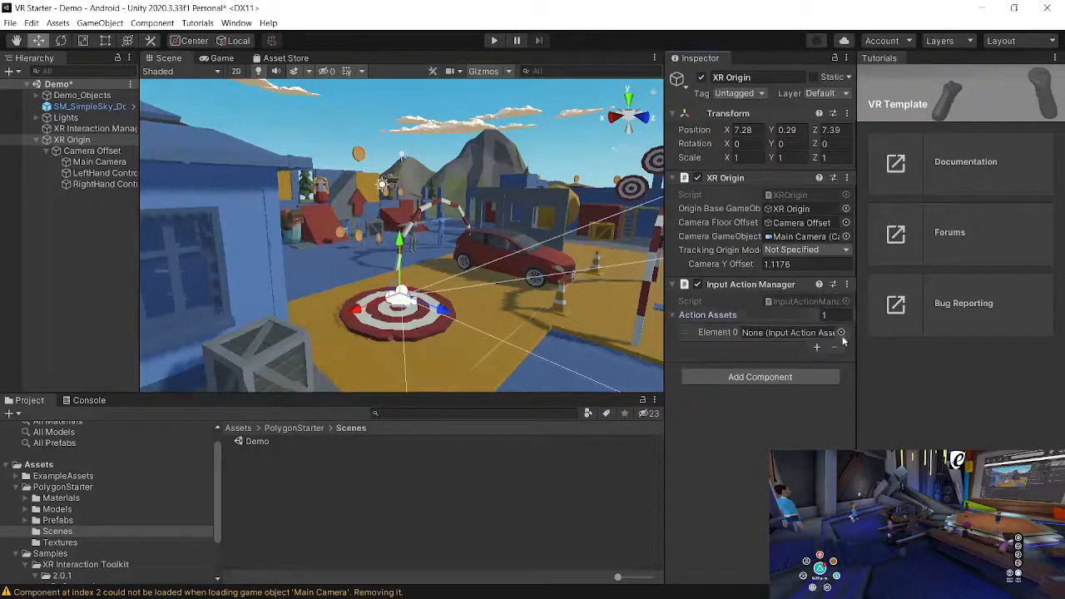
{"action": "left_click", "coordinate": [841, 333]}
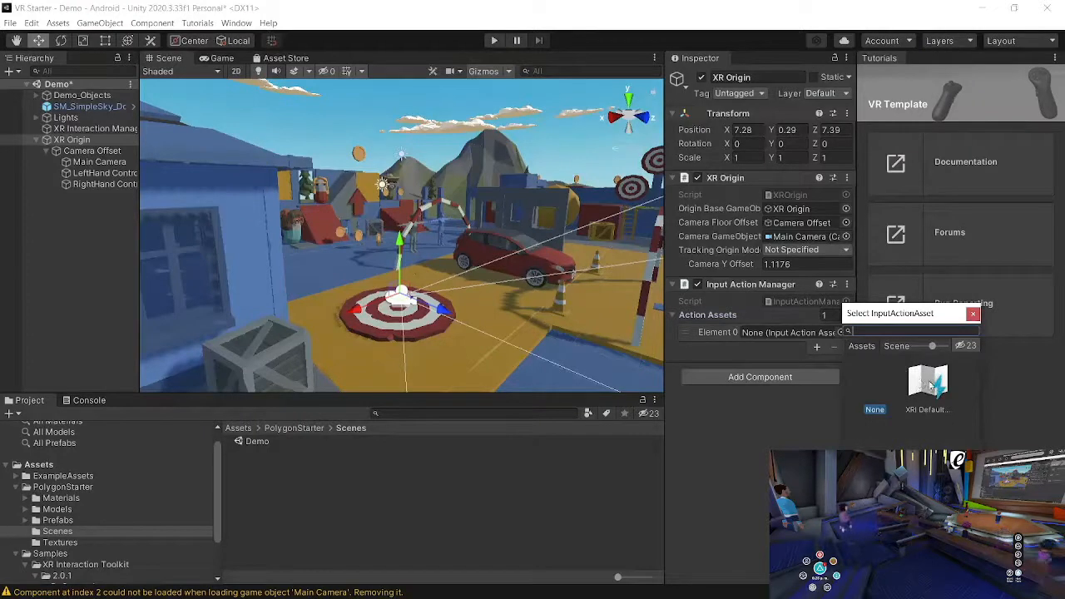
{"action": "left_click", "coordinate": [931, 385]}
{"action": "double_click", "coordinate": [929, 381]}
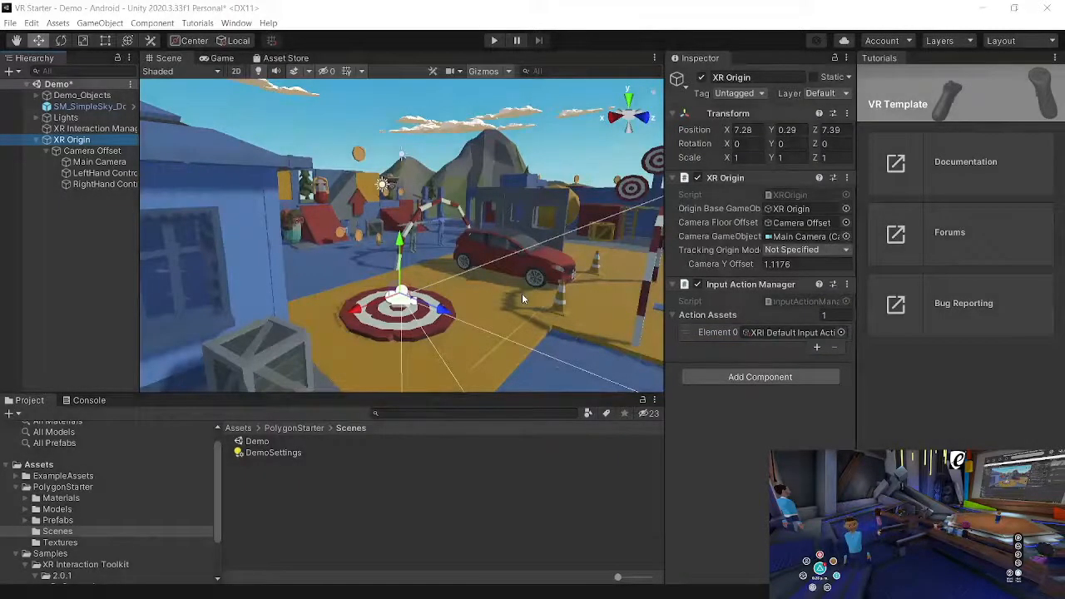
Add a Locomotion System (Action-based) at the root of the Demo scene and disable its Snap Turn Provider
{"action": "left_click", "coordinate": [63, 238]}
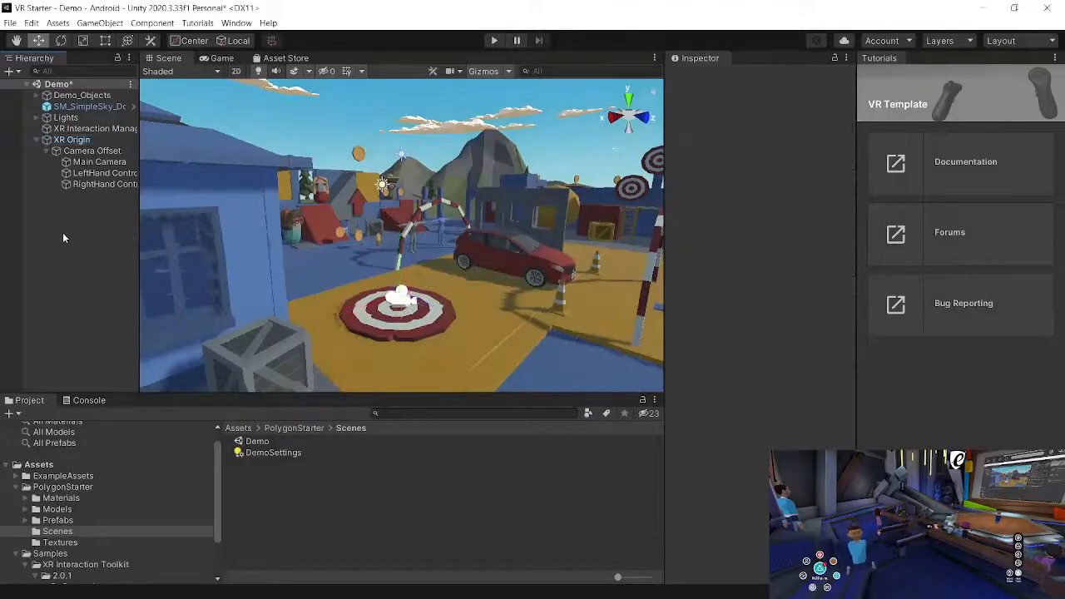
{"action": "right_click", "coordinate": [43, 234]}
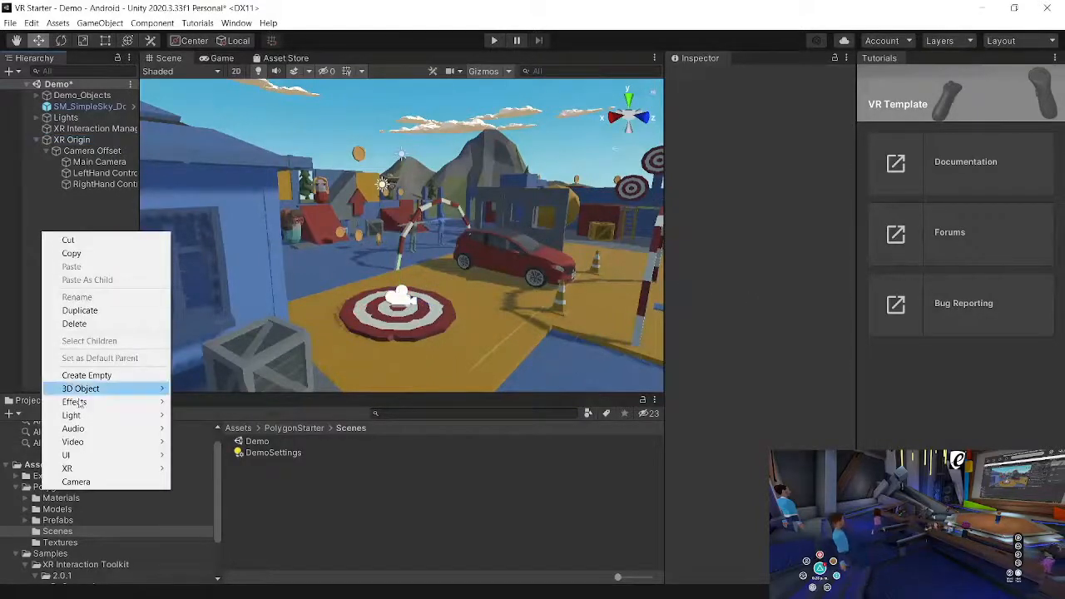
{"action": "mouse_move", "coordinate": [116, 470]}
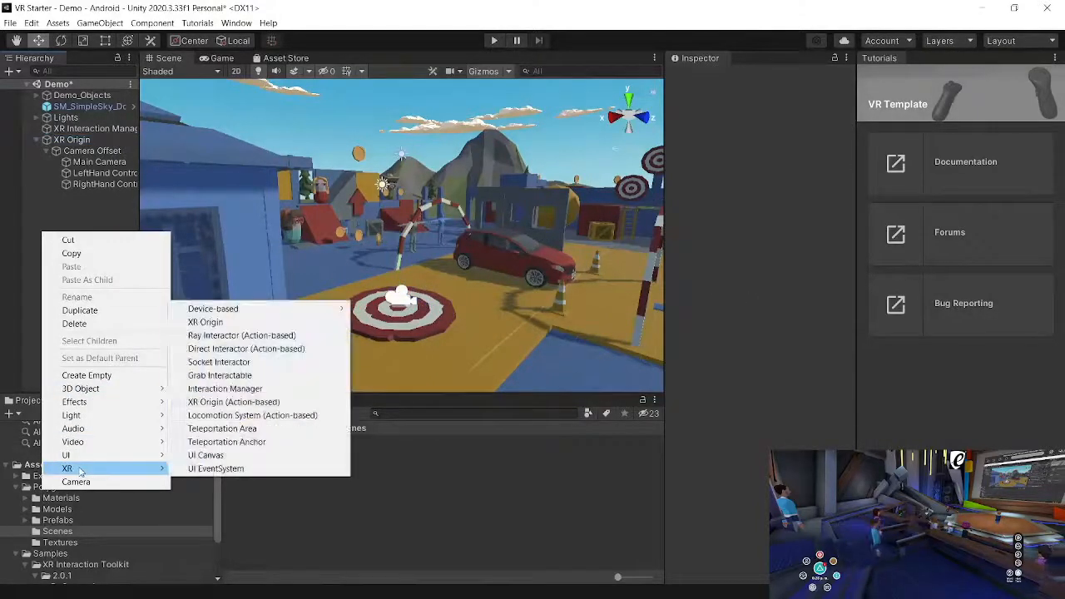
{"action": "left_click", "coordinate": [250, 415]}
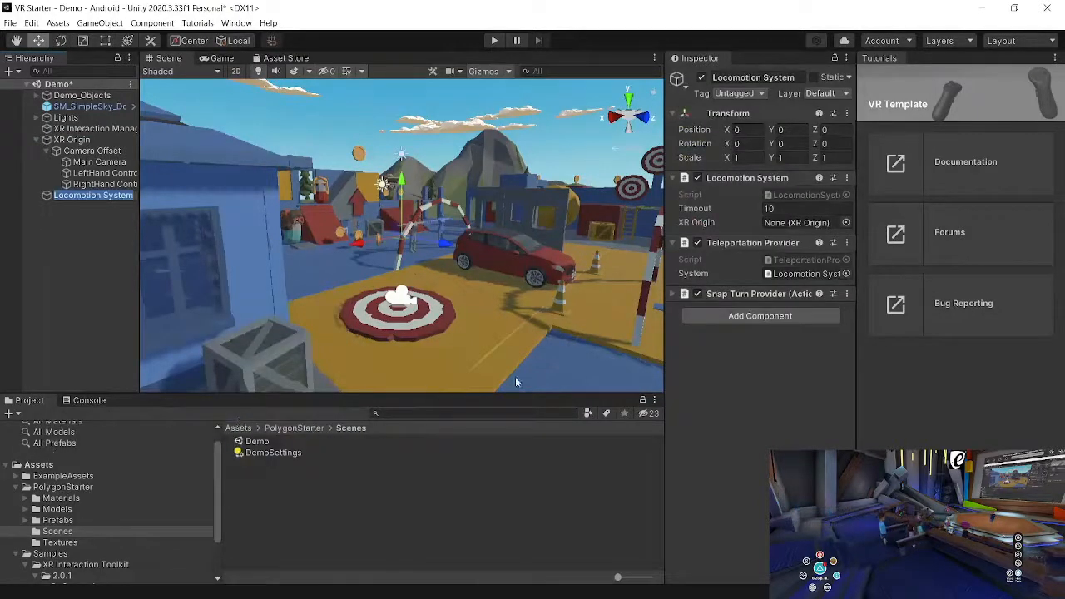
{"action": "left_click", "coordinate": [698, 294]}
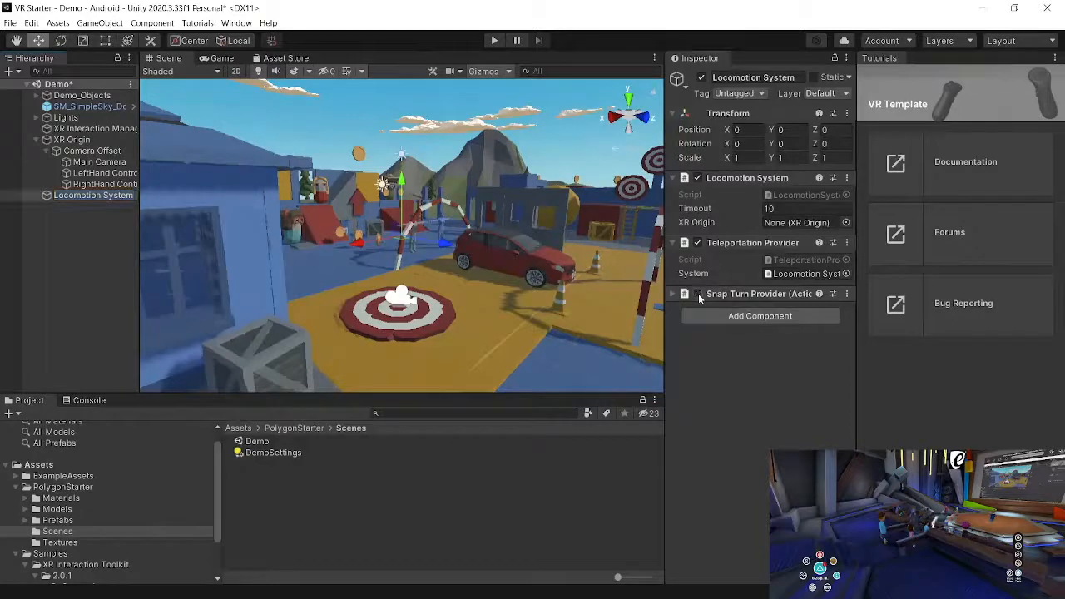
Add Continuous Move Provider (Action-based) and Continuous Turn Provider (Action-based) components to the Locomotion System
{"action": "left_click", "coordinate": [758, 317]}
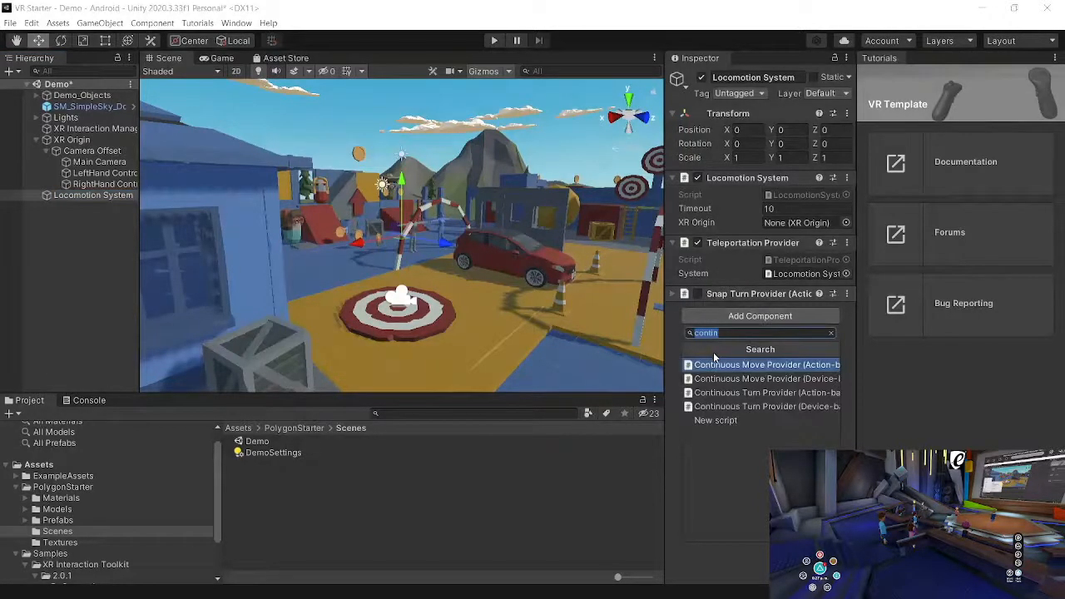
{"action": "type", "text": "contiu"}
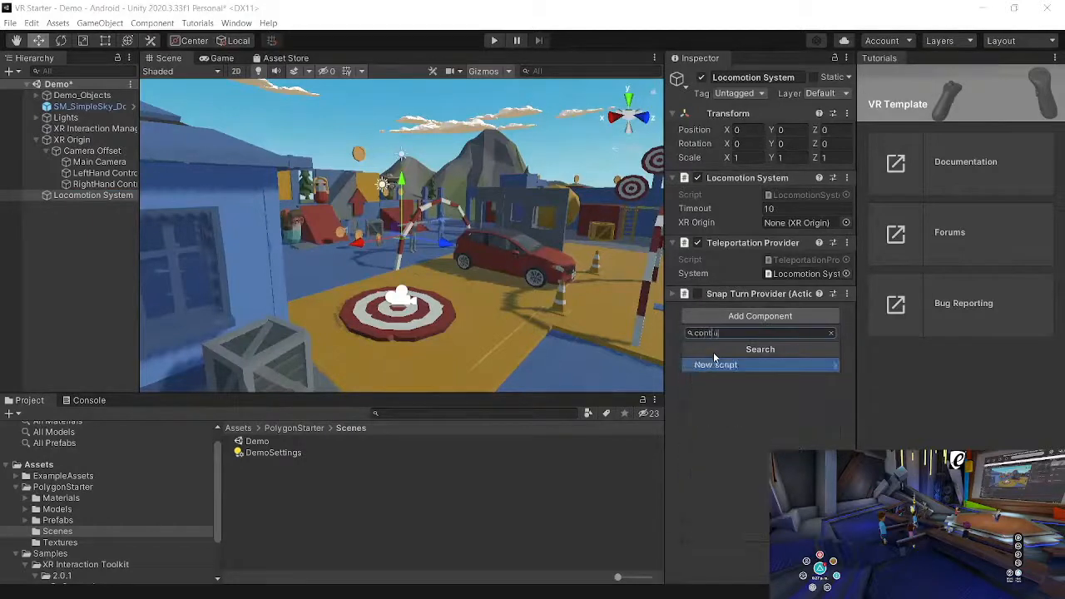
{"action": "key", "text": "BackSpace"}
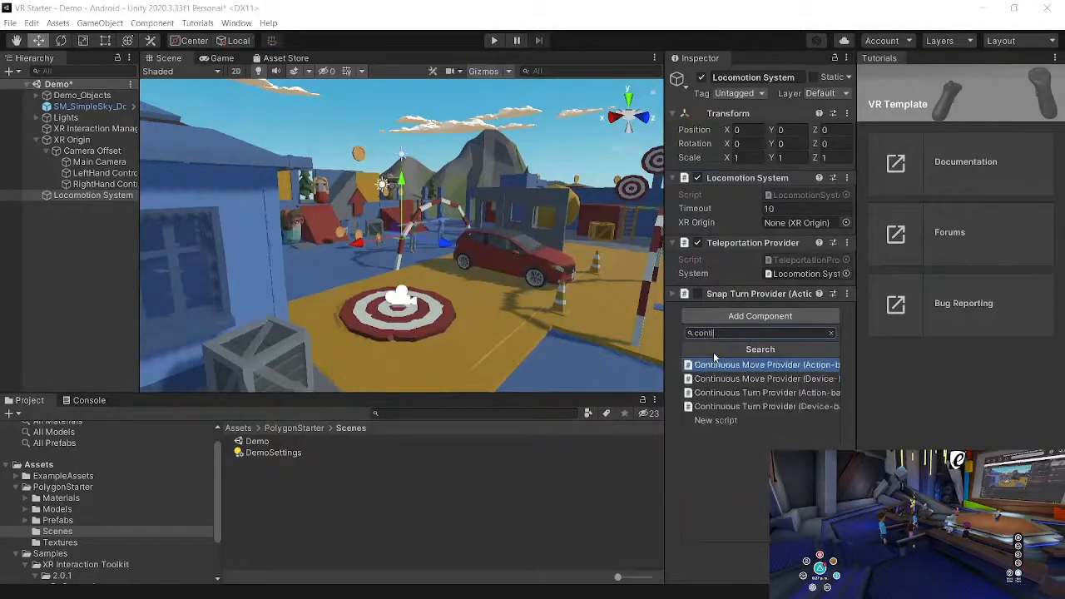
{"action": "left_click", "coordinate": [762, 369]}
{"action": "left_click", "coordinate": [760, 518]}
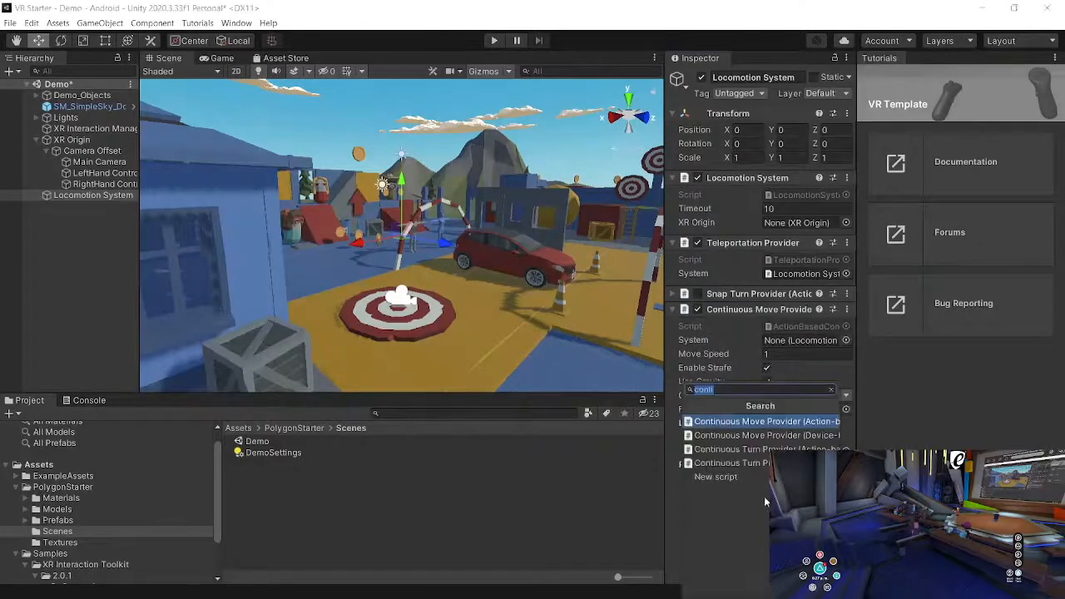
{"action": "left_click", "coordinate": [755, 452]}
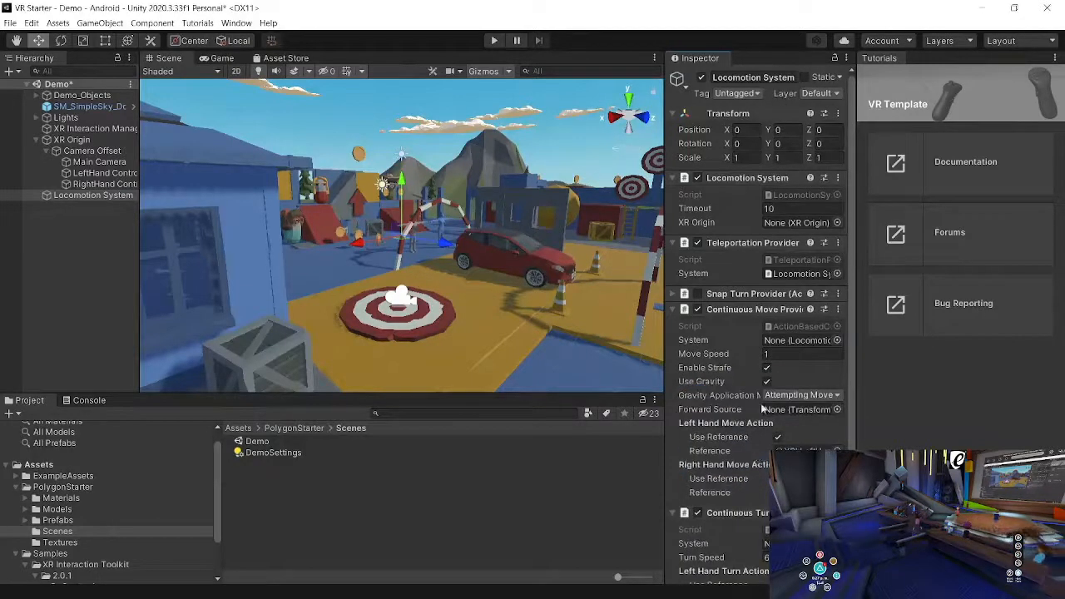
{"action": "left_click_drag", "start_coordinate": [848, 364], "coordinate": [850, 421]}
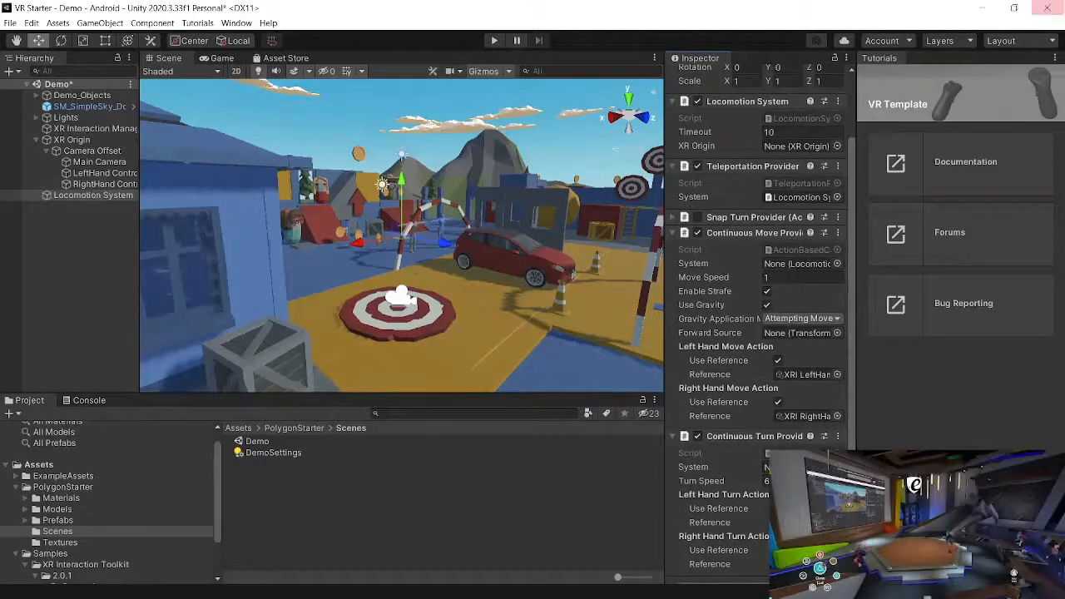
Save the Demo scene, test the VR locomotion in Play mode and stop playback
{"action": "key", "text": "ctrl+s"}
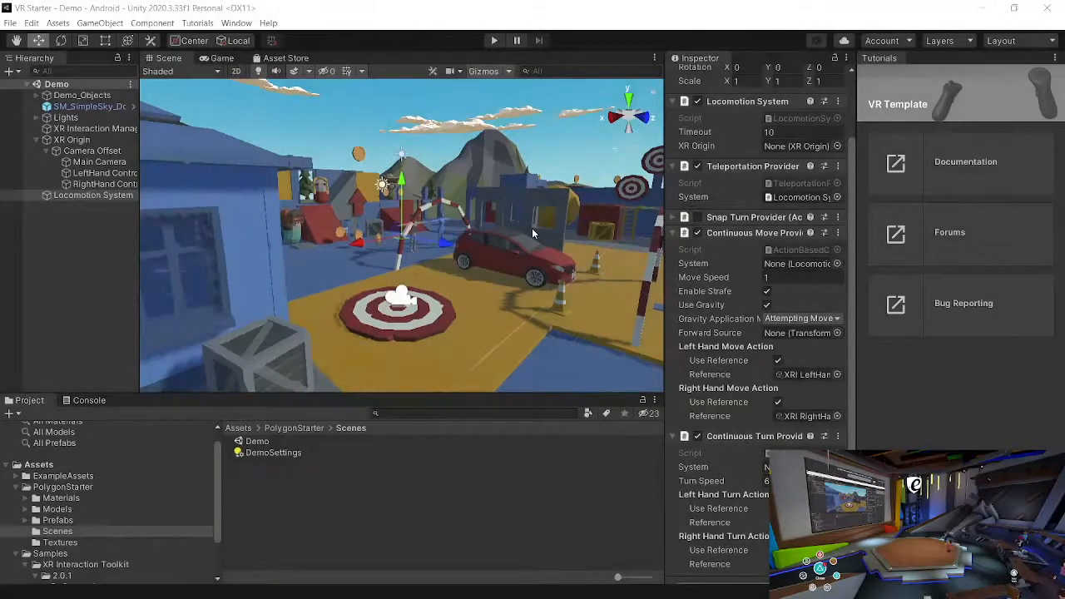
{"action": "left_click", "coordinate": [492, 42]}
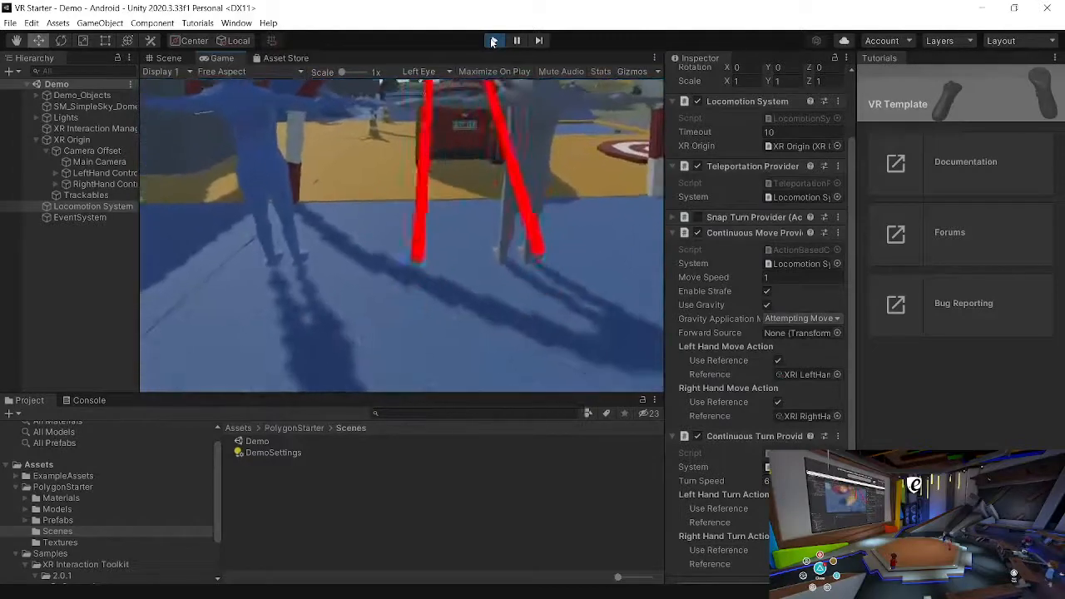
{"action": "left_click", "coordinate": [494, 41]}
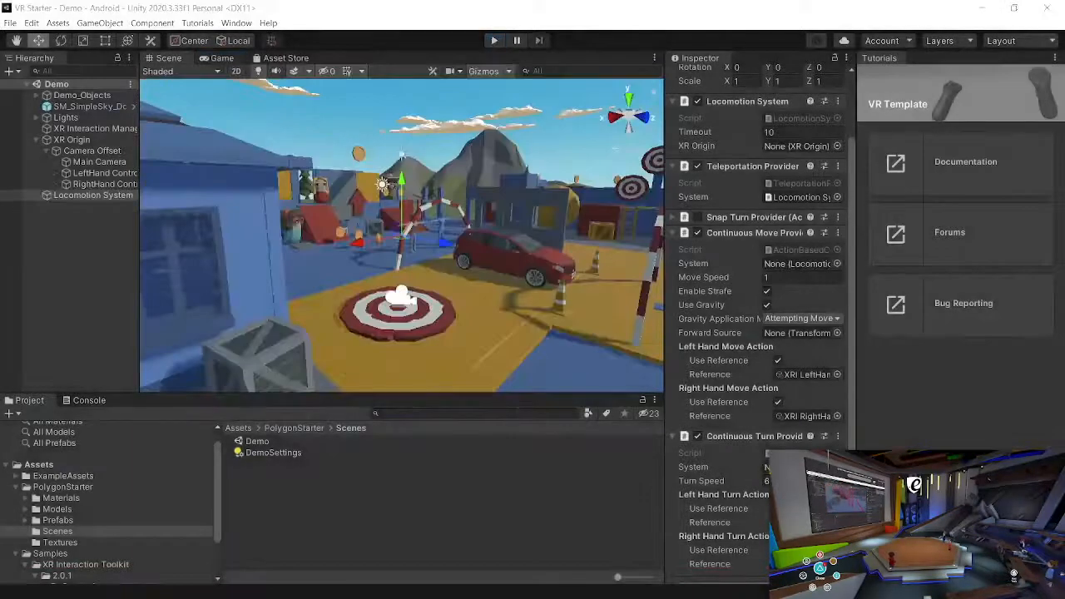
Switch to the Unity Asset Store in the browser and search for flags, limiting the results to Free Assets
{"action": "left_click_drag", "start_coordinate": [1064, 171], "coordinate": [527, 26]}
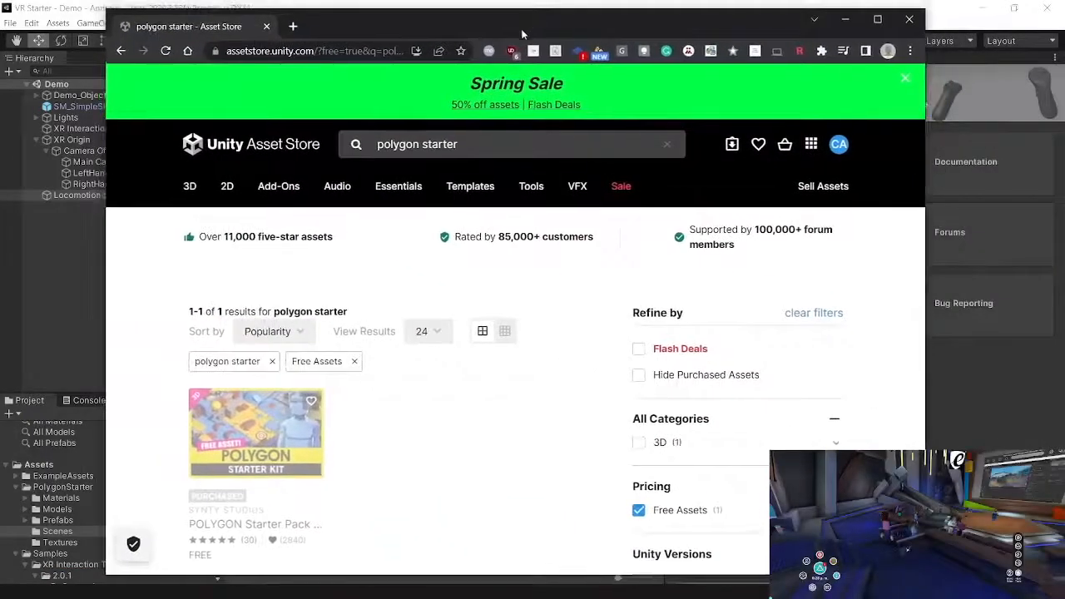
{"action": "left_click", "coordinate": [491, 143]}
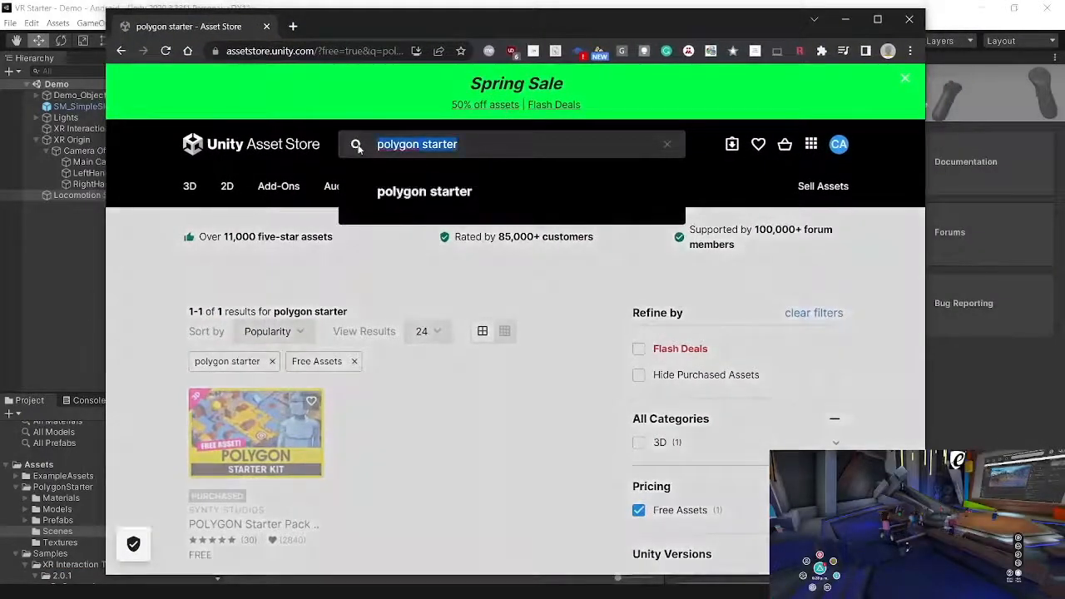
{"action": "left_click", "coordinate": [357, 146]}
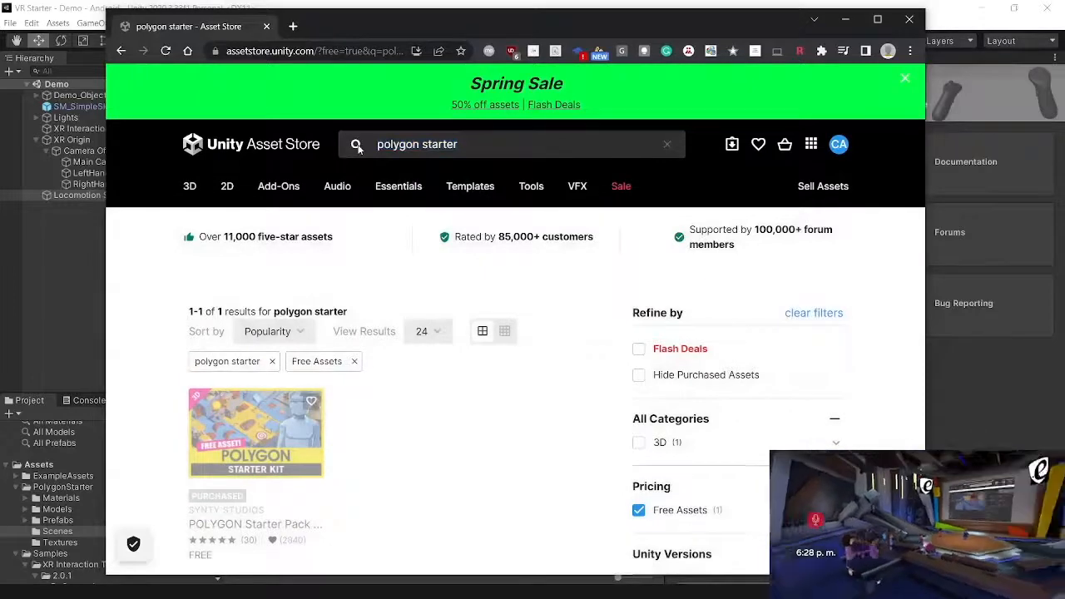
{"action": "left_click", "coordinate": [476, 152]}
{"action": "key", "text": "BackSpace"}
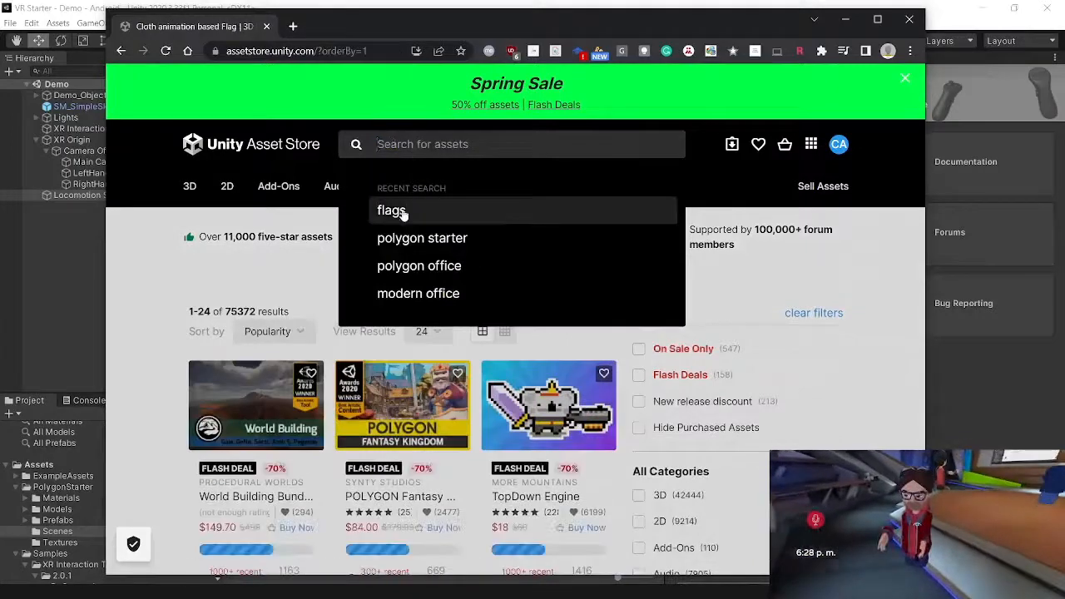
{"action": "left_click", "coordinate": [400, 210]}
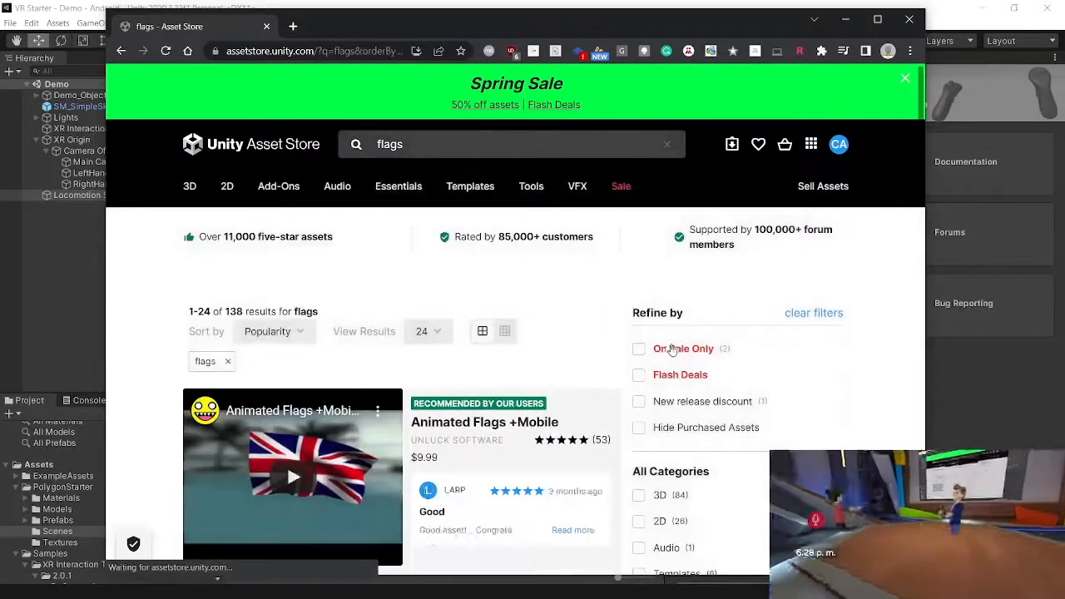
{"action": "scroll", "coordinate": [644, 451], "scroll_direction": "down", "scroll_amount": 2}
{"action": "scroll", "coordinate": [644, 450], "scroll_direction": "down", "scroll_amount": 4}
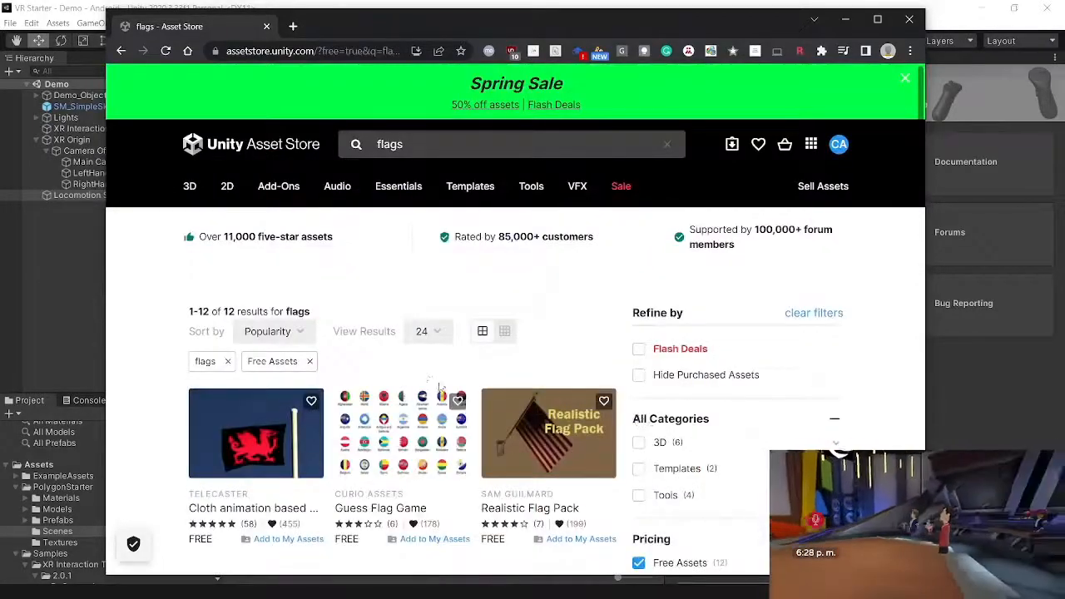
{"action": "scroll", "coordinate": [440, 387], "scroll_direction": "down", "scroll_amount": 2}
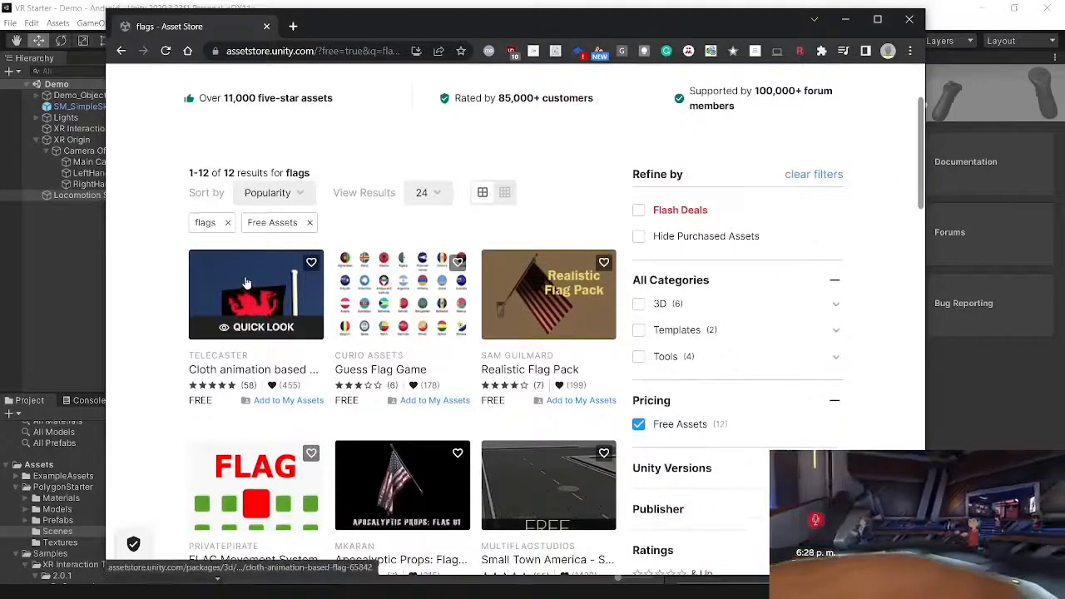
Add the free Cloth animation based Flag asset to My Assets and accept the Asset Store terms
{"action": "left_click", "coordinate": [246, 284]}
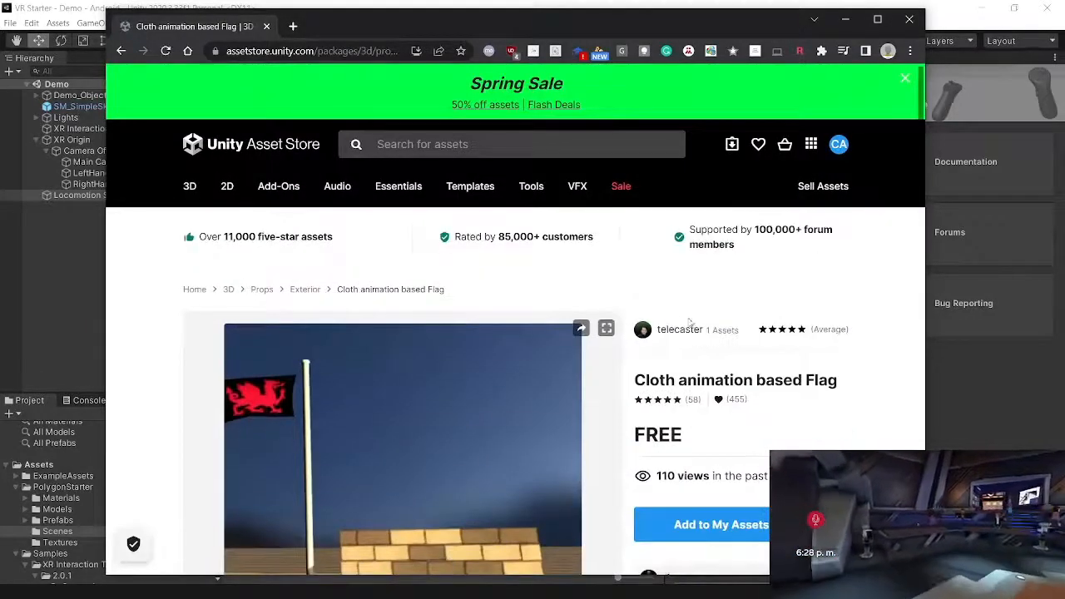
{"action": "scroll", "coordinate": [690, 323], "scroll_direction": "down", "scroll_amount": 2}
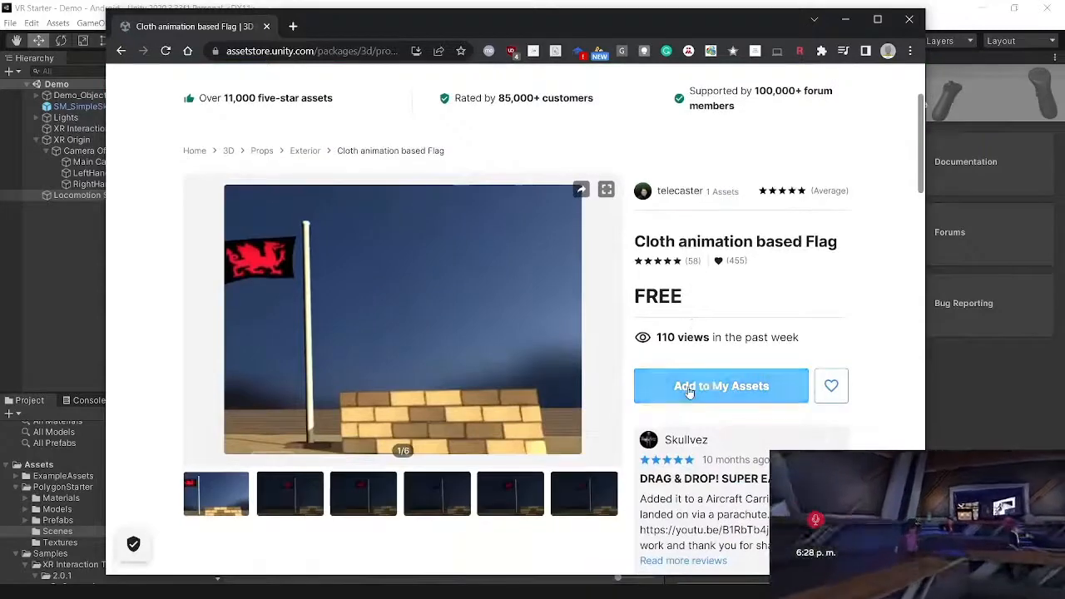
{"action": "left_click", "coordinate": [689, 393]}
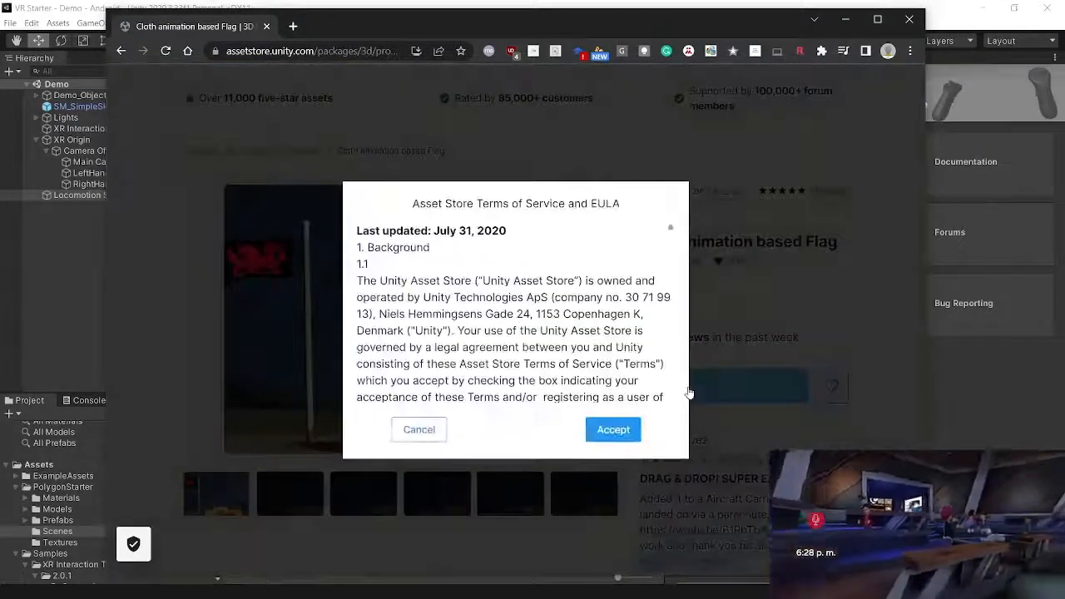
{"action": "left_click", "coordinate": [613, 429]}
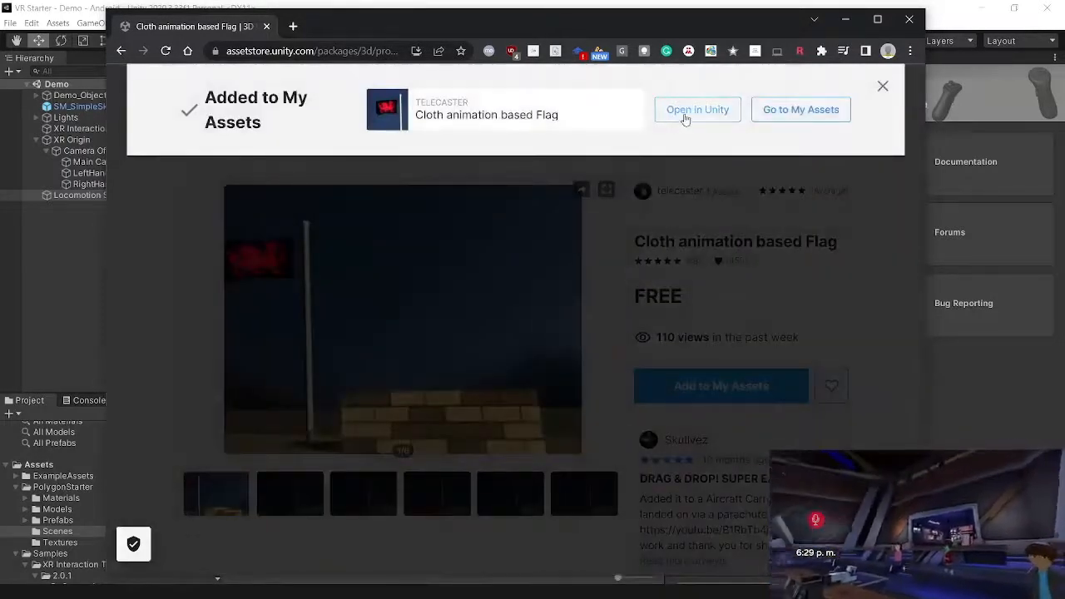
Open the Cloth animation based Flag package in the Unity Package Manager, then download and import all its files into the project
{"action": "left_click", "coordinate": [684, 111]}
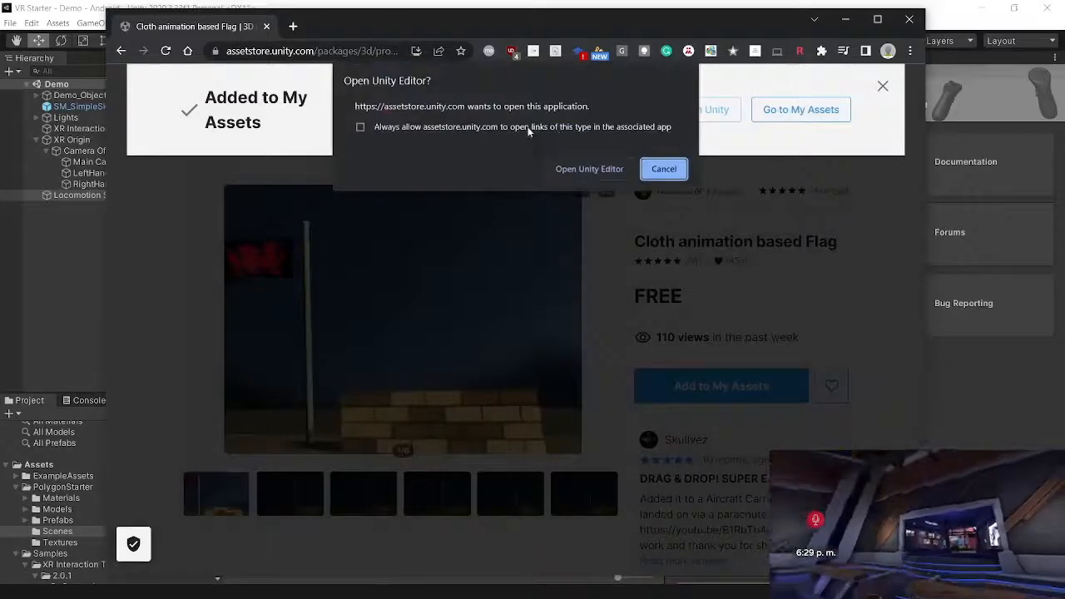
{"action": "left_click", "coordinate": [563, 168]}
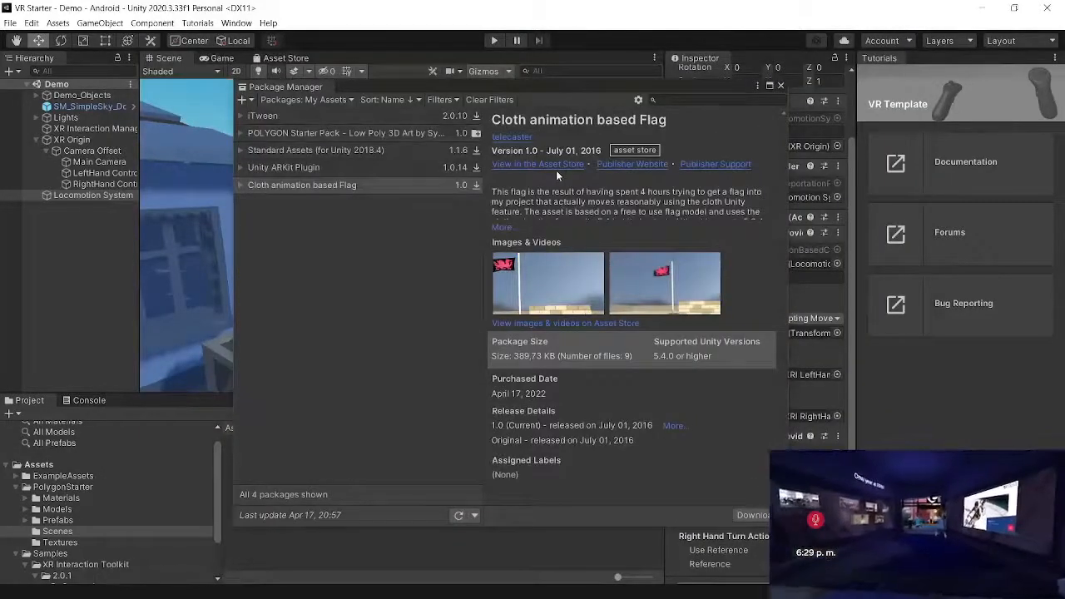
{"action": "left_click", "coordinate": [749, 515]}
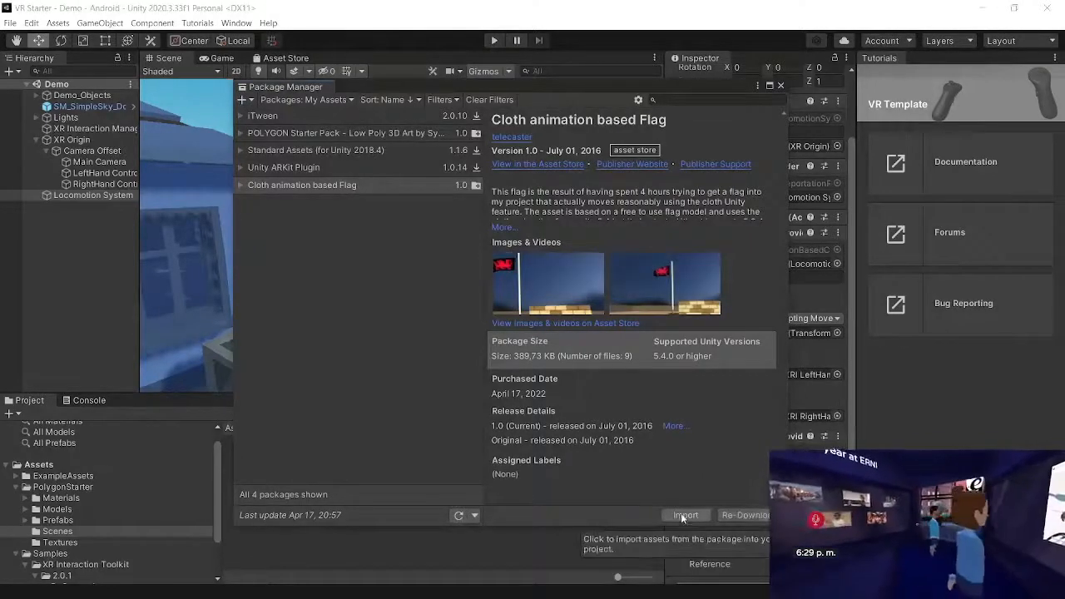
{"action": "left_click", "coordinate": [683, 514]}
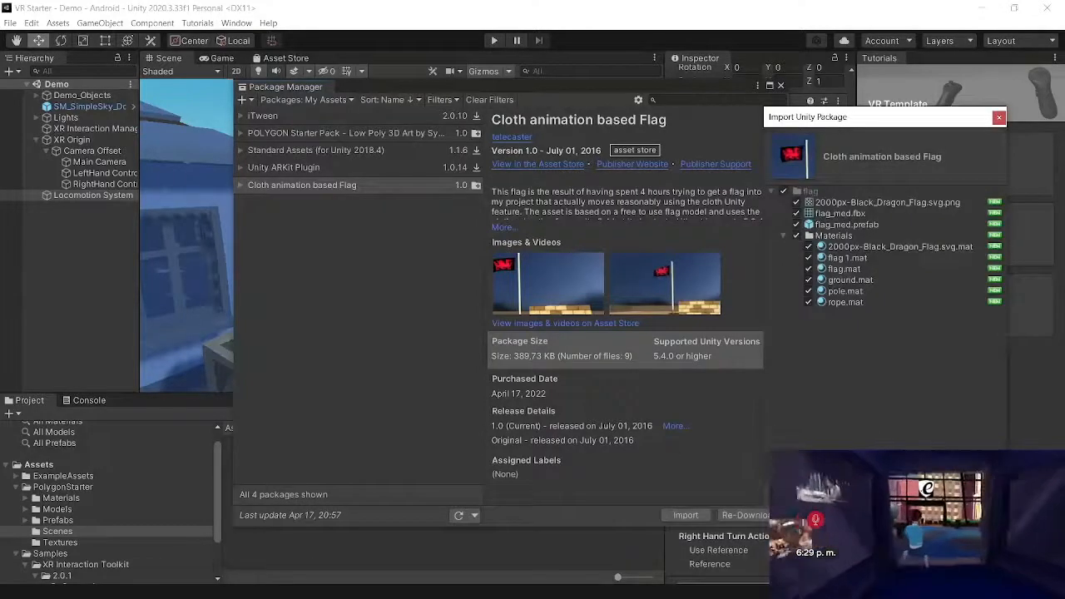
{"action": "left_click", "coordinate": [978, 537]}
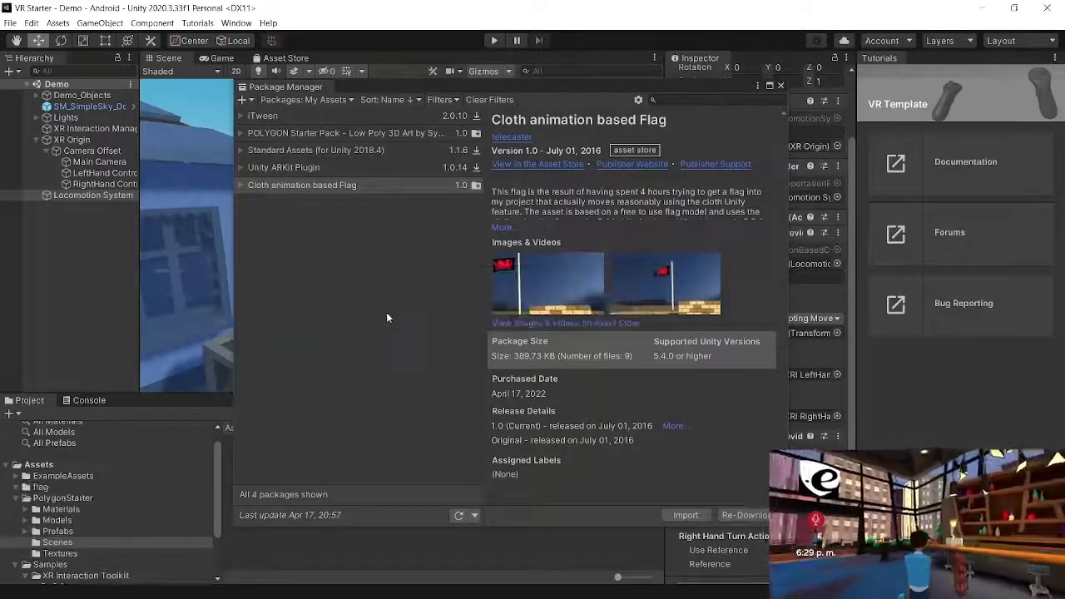
{"action": "left_click", "coordinate": [780, 87]}
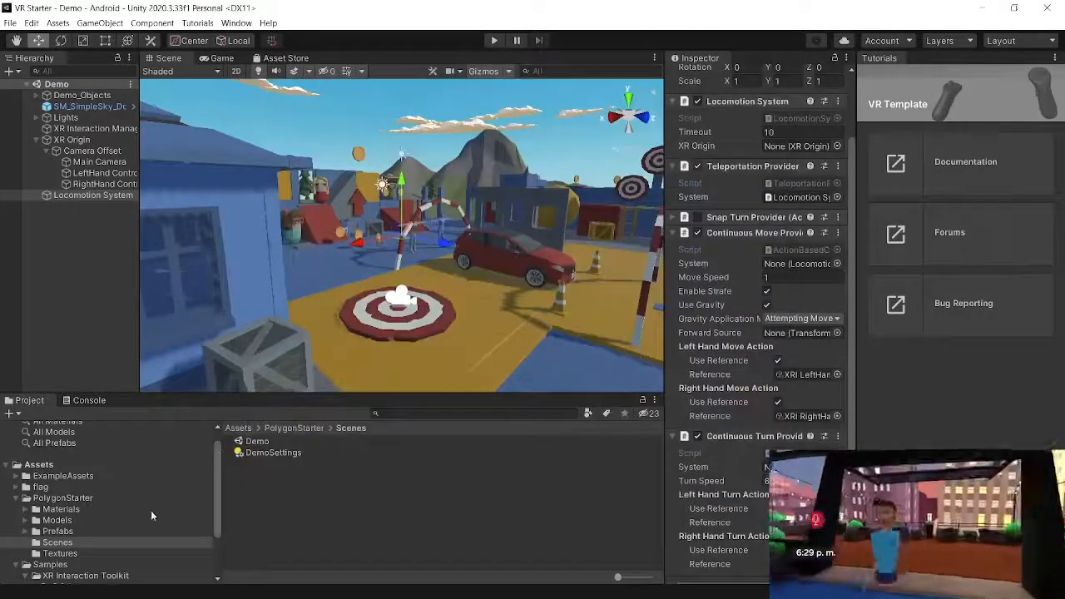
Place the flag_med prefab from the imported flag folder on the ground between the round target and the red car
{"action": "scroll", "coordinate": [25, 510], "scroll_direction": "down", "scroll_amount": 2}
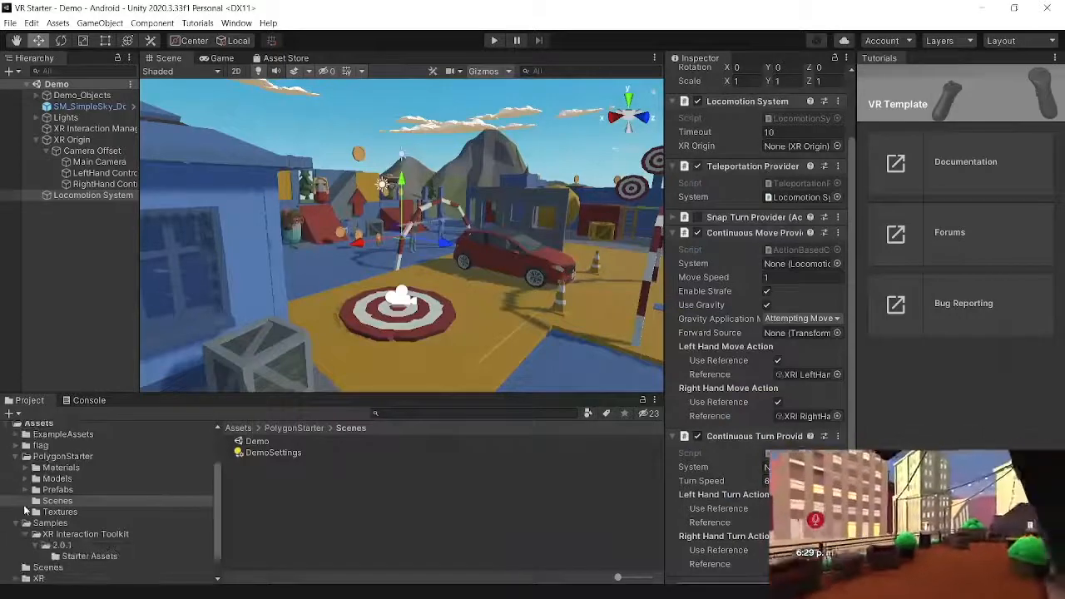
{"action": "left_click", "coordinate": [15, 446]}
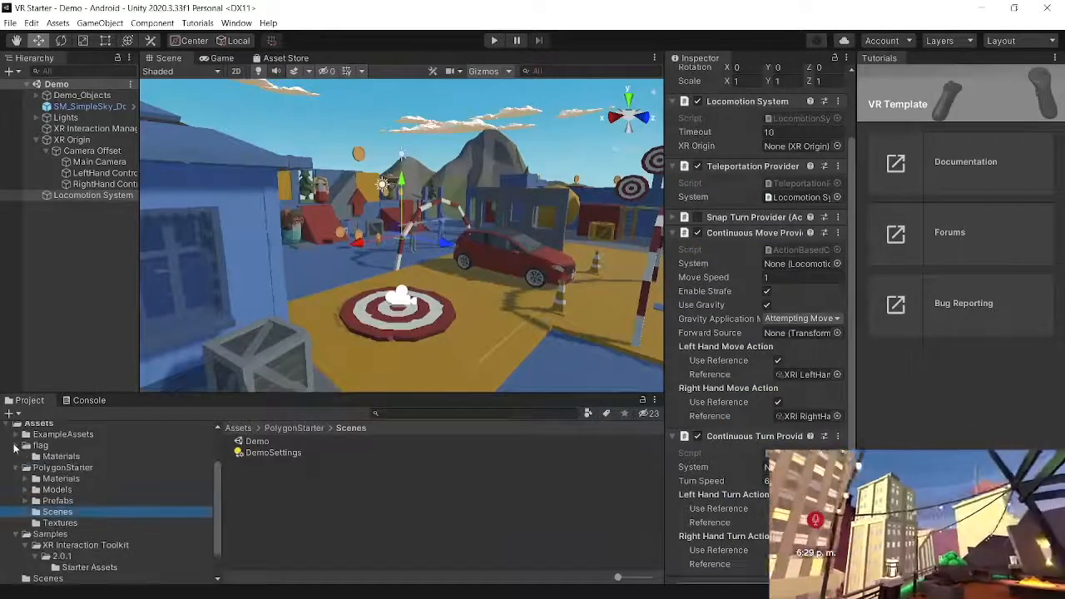
{"action": "left_click", "coordinate": [35, 447]}
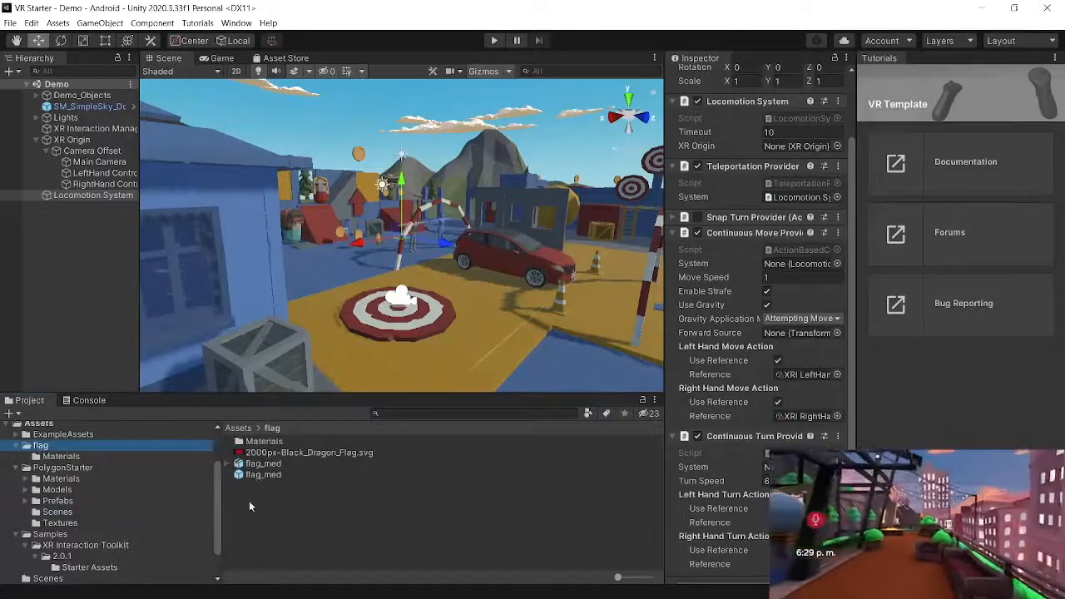
{"action": "left_click", "coordinate": [233, 463]}
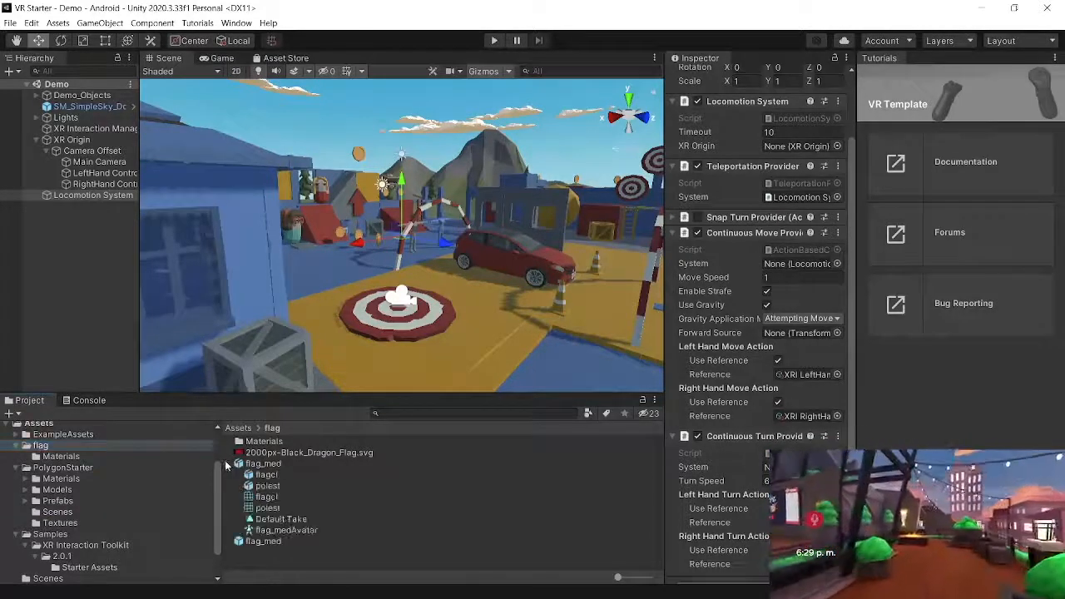
{"action": "left_click", "coordinate": [237, 463]}
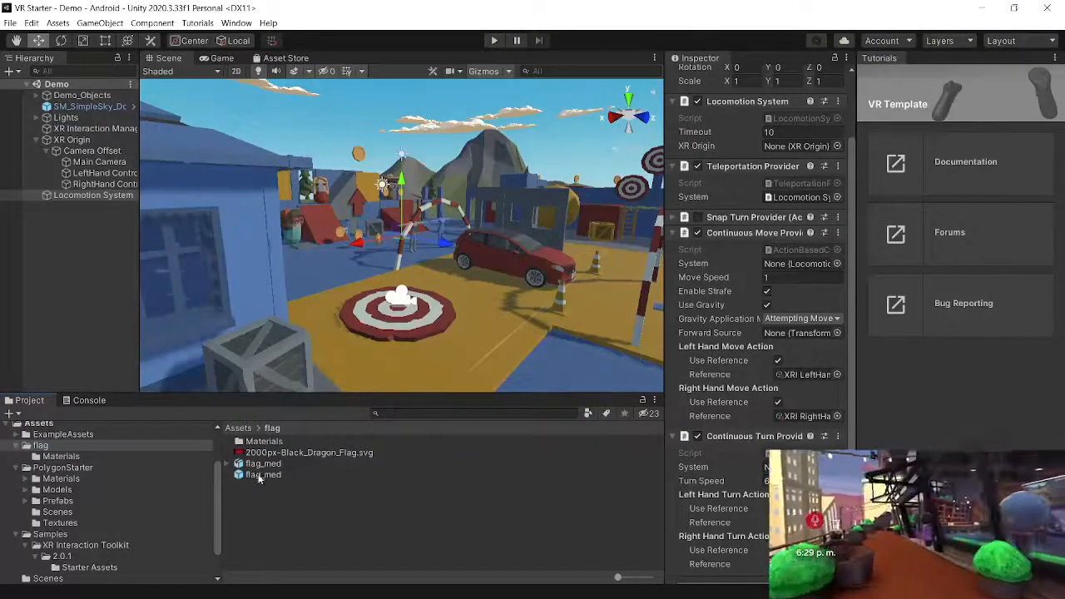
{"action": "left_click_drag", "start_coordinate": [259, 479], "coordinate": [494, 312]}
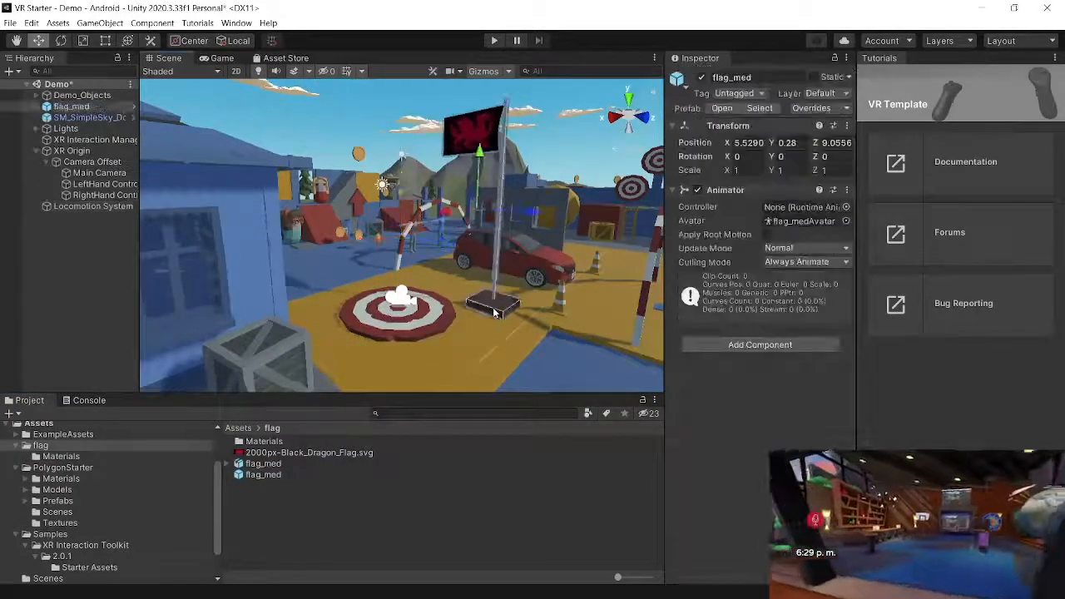
Expand the Flag 1 material on the flag's flagcl cloth object and locate its base texture in the project
{"action": "left_click", "coordinate": [471, 138]}
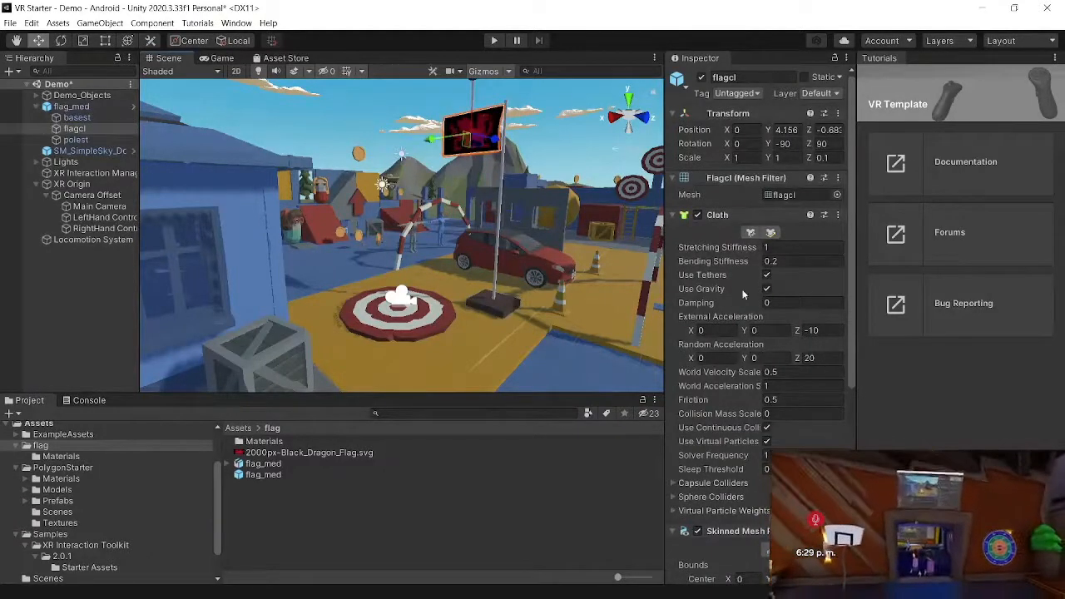
{"action": "left_click_drag", "start_coordinate": [849, 176], "coordinate": [853, 393]}
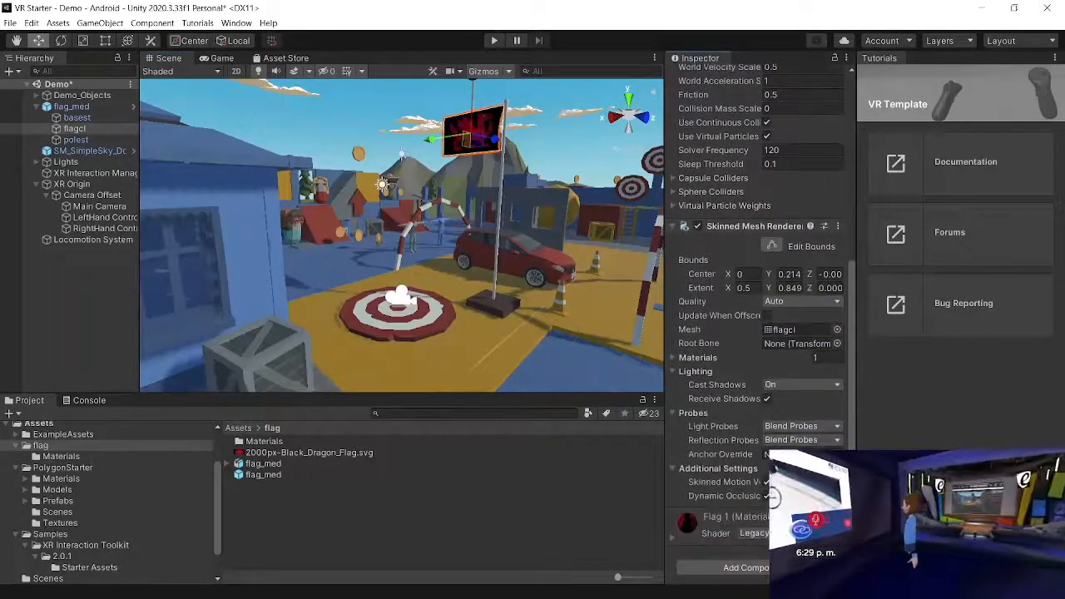
{"action": "left_click", "coordinate": [686, 526]}
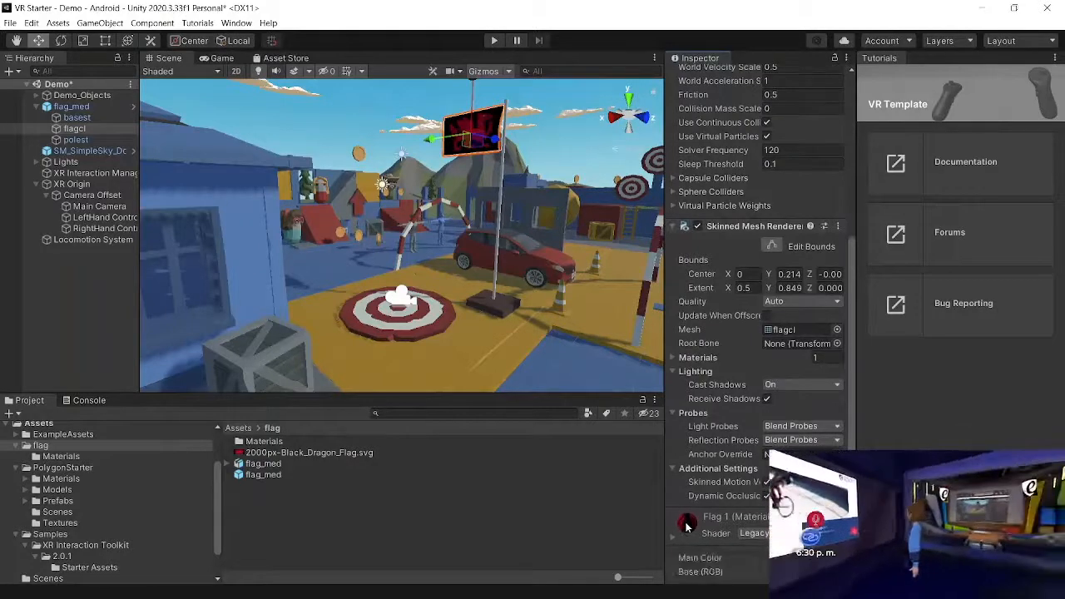
{"action": "scroll", "coordinate": [691, 526], "scroll_direction": "down", "scroll_amount": 3}
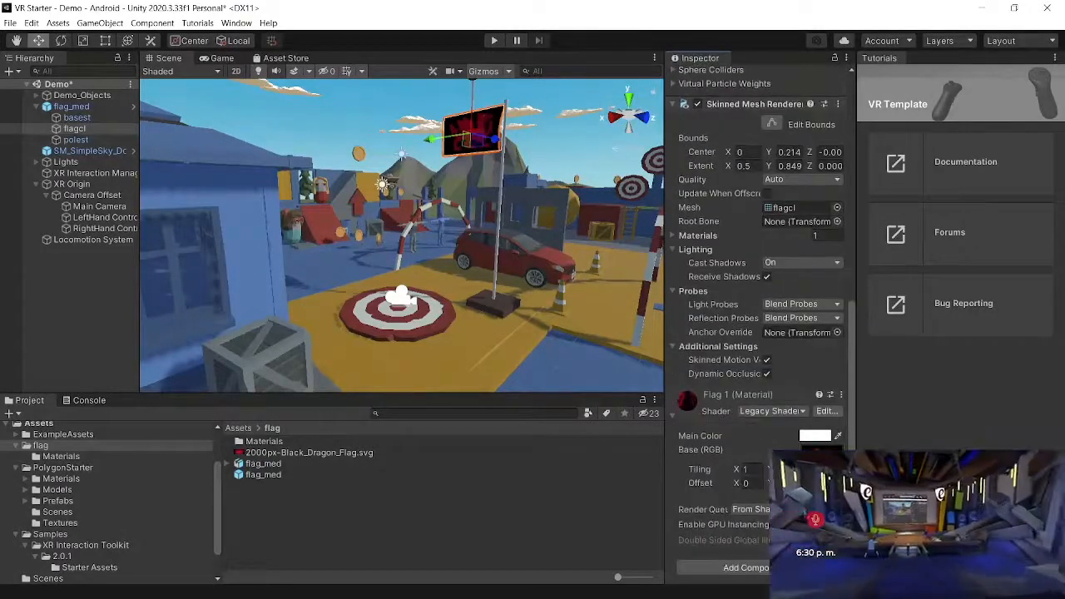
{"action": "left_click", "coordinate": [821, 458]}
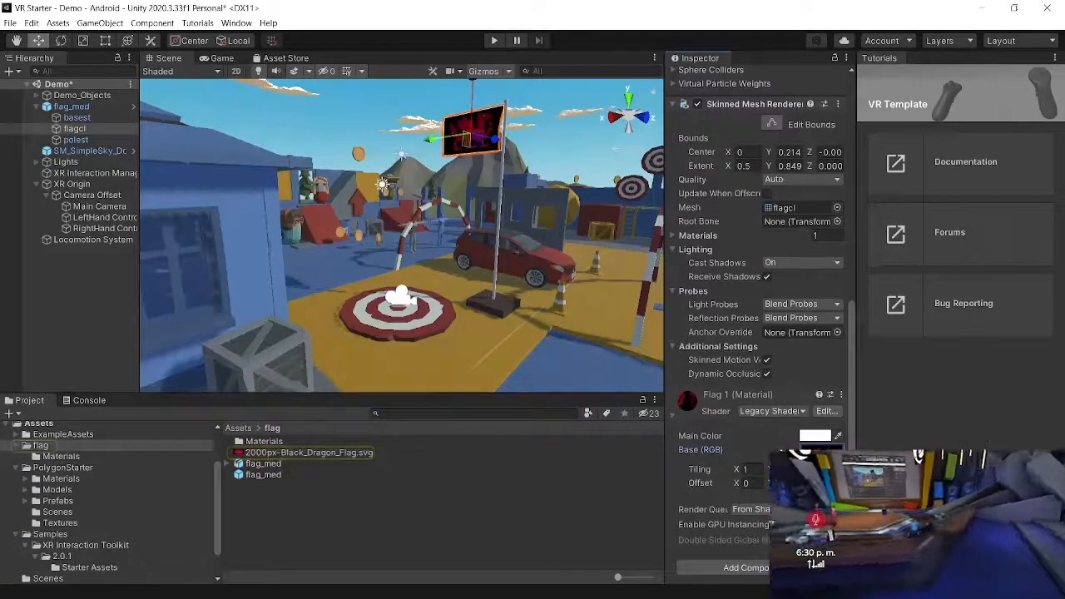
Import Erni_logo.png from the ERNI documents folder into the project's flag folder
{"action": "left_click_drag", "start_coordinate": [1064, 249], "coordinate": [970, 156]}
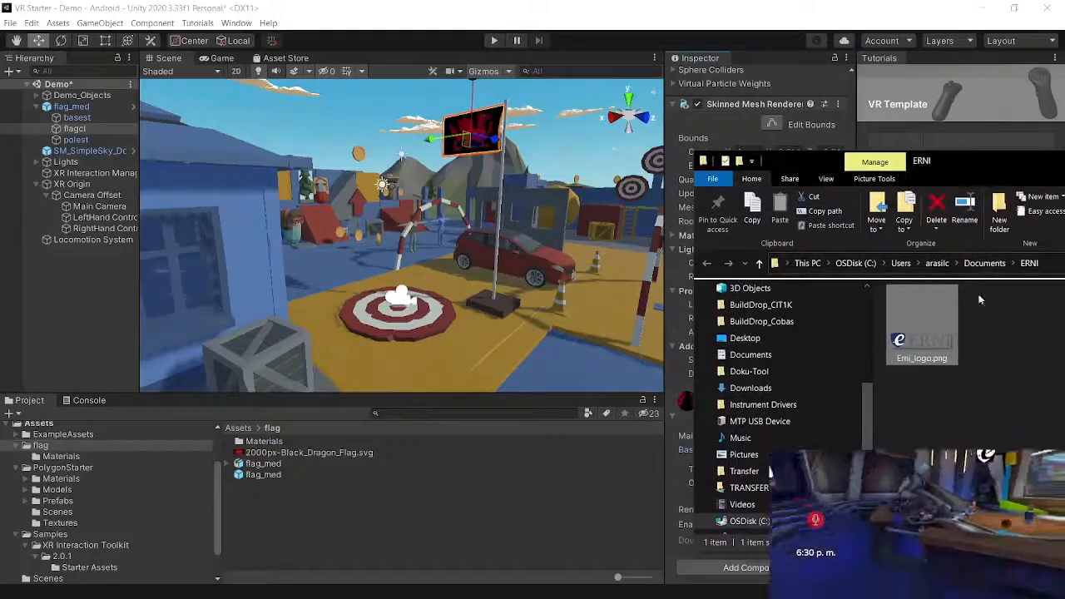
{"action": "left_click_drag", "start_coordinate": [923, 318], "coordinate": [568, 480]}
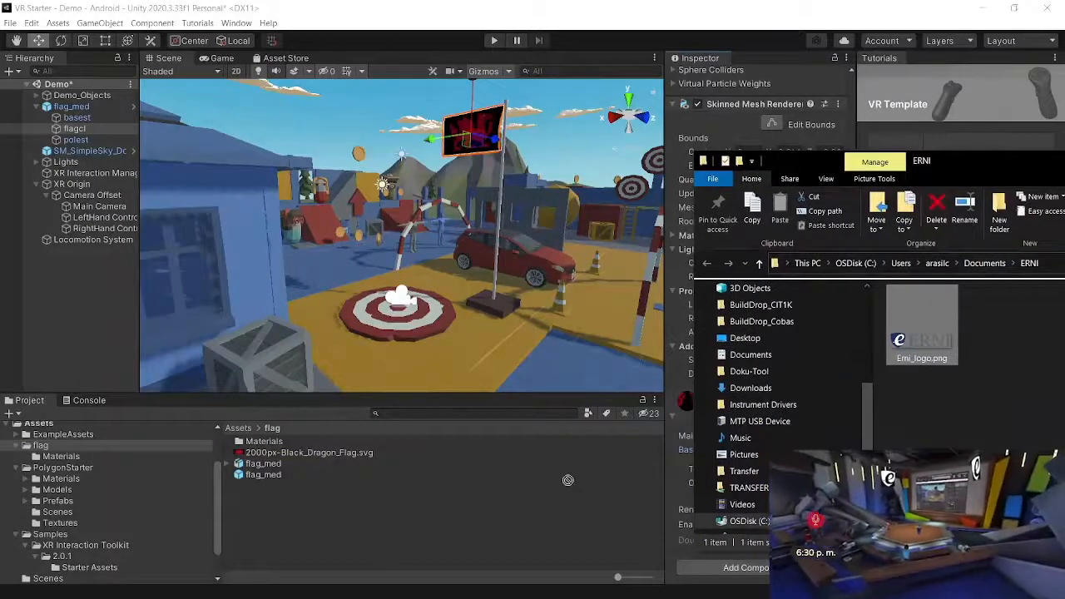
{"action": "left_click_drag", "start_coordinate": [393, 519], "coordinate": [388, 513]}
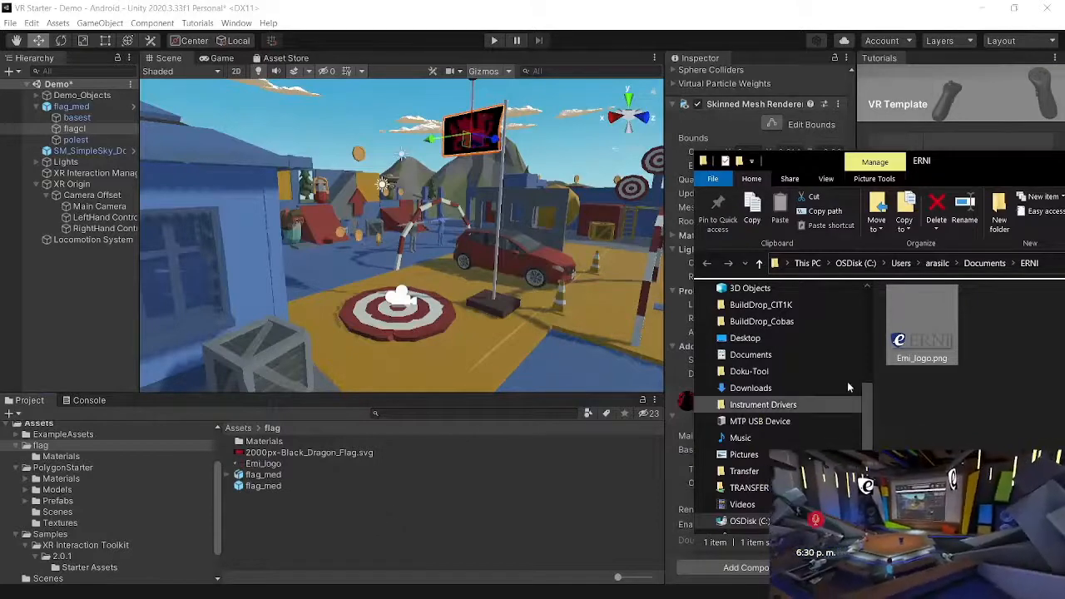
{"action": "left_click_drag", "start_coordinate": [990, 168], "coordinate": [1064, 200]}
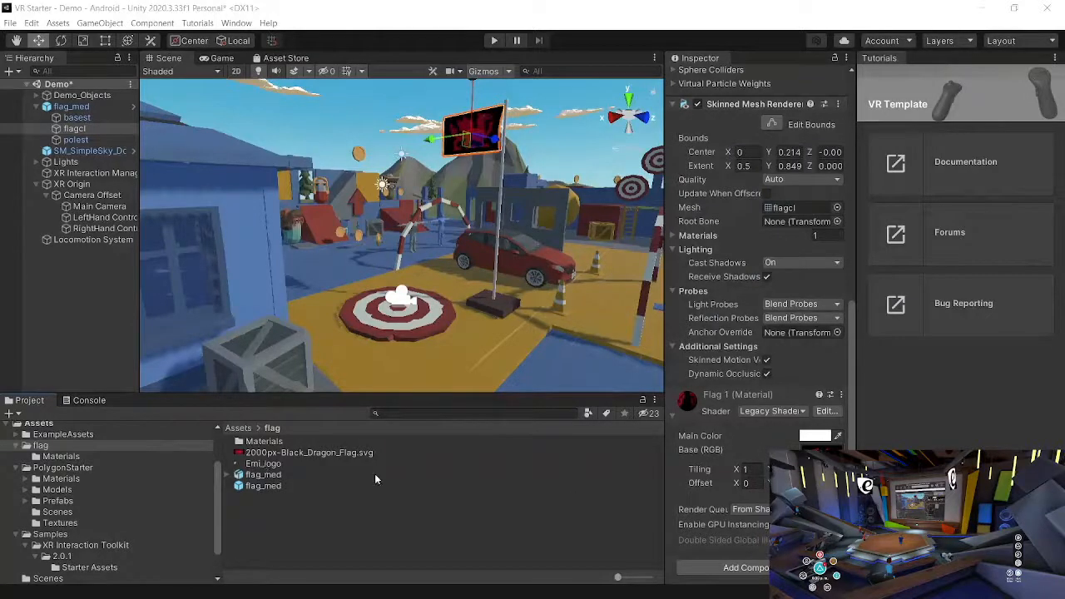
Assign the Erni_logo image as the base texture of the cloth's Flag 1 material
{"action": "left_click_drag", "start_coordinate": [271, 465], "coordinate": [820, 453]}
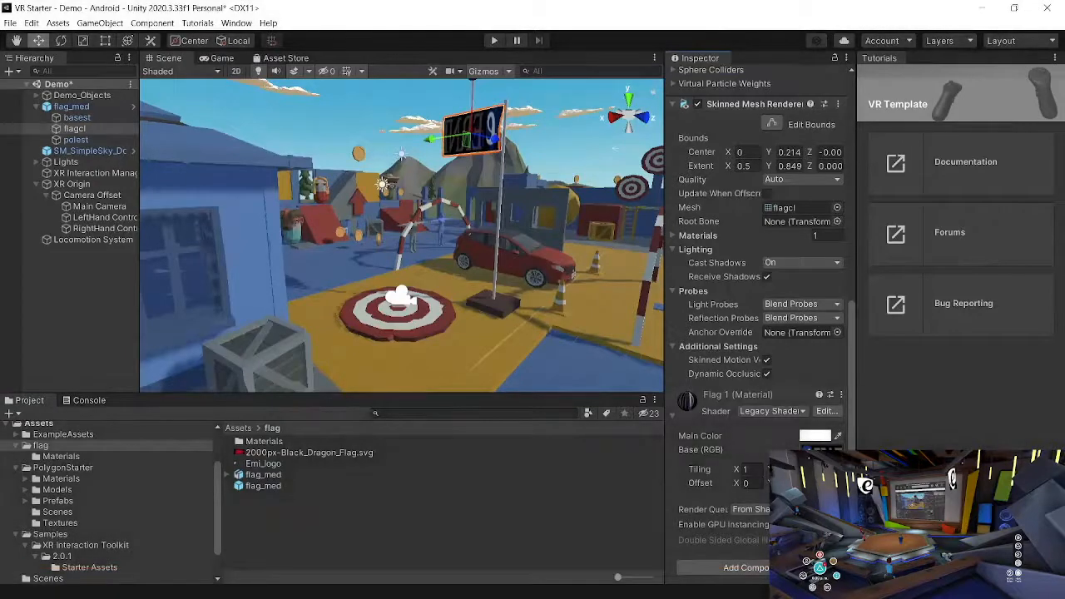
{"action": "scroll", "coordinate": [478, 131], "scroll_direction": "up", "scroll_amount": 3}
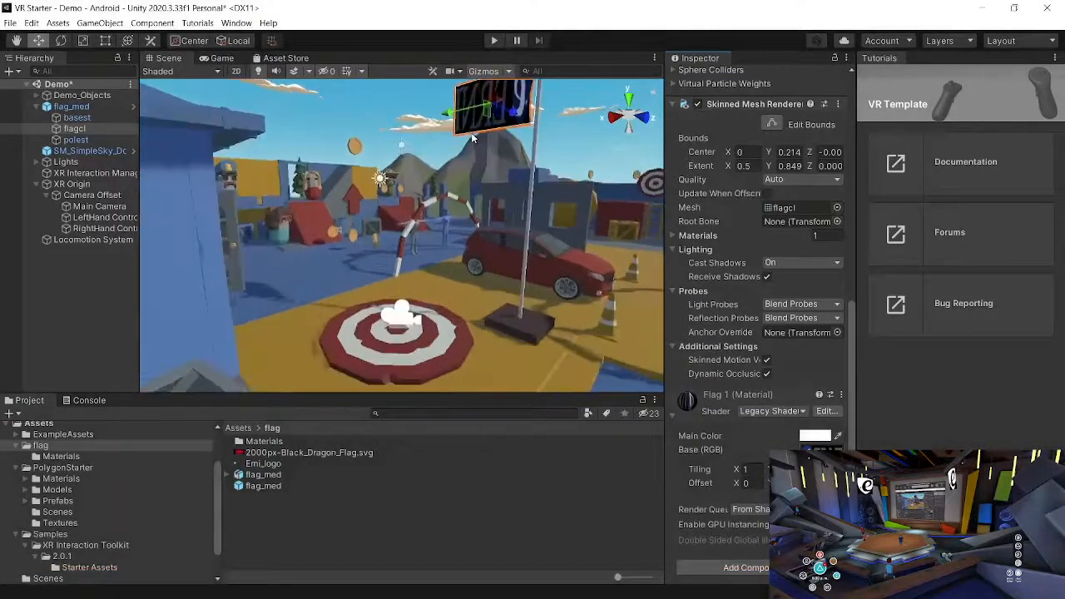
{"action": "scroll", "coordinate": [480, 129], "scroll_direction": "down", "scroll_amount": 1}
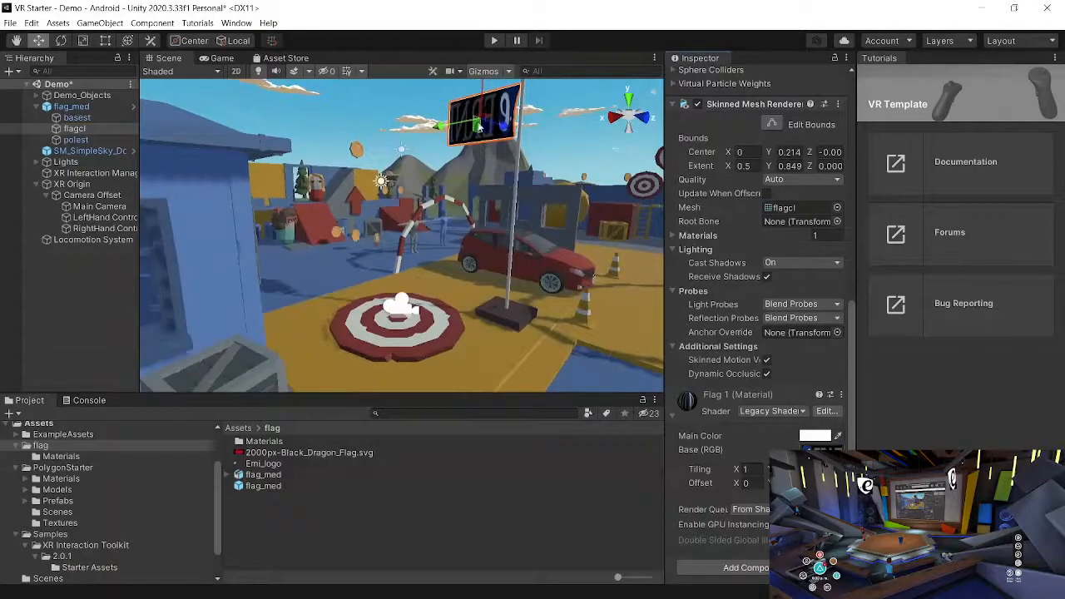
Scale the whole flag uniformly to about 0.74 and reposition it behind the round target at about Y 0.2, Z 5.2
{"action": "left_click", "coordinate": [509, 318]}
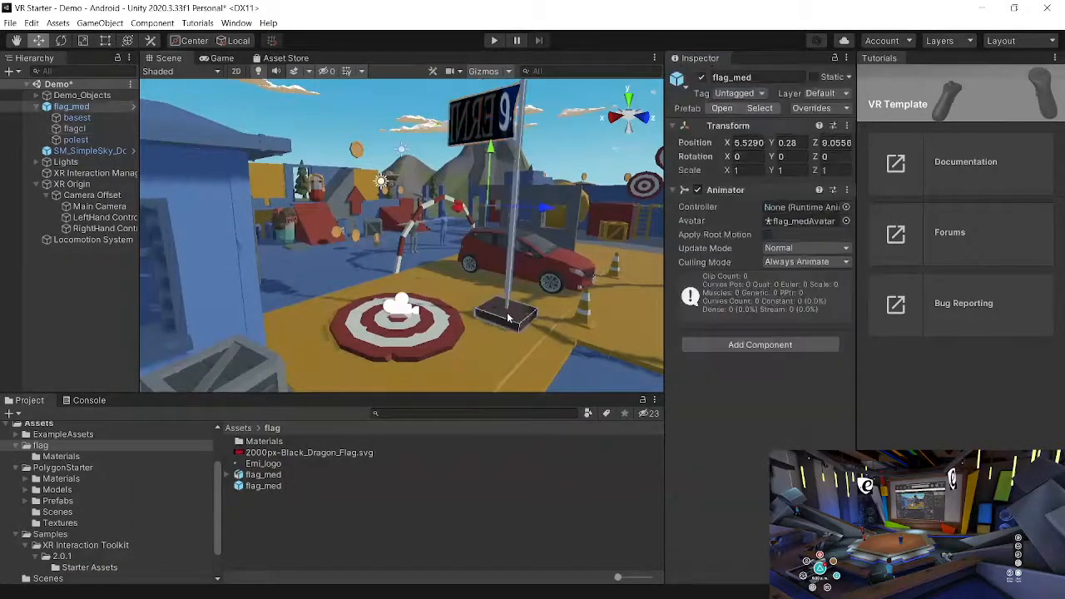
{"action": "left_click_drag", "start_coordinate": [545, 209], "coordinate": [422, 200]}
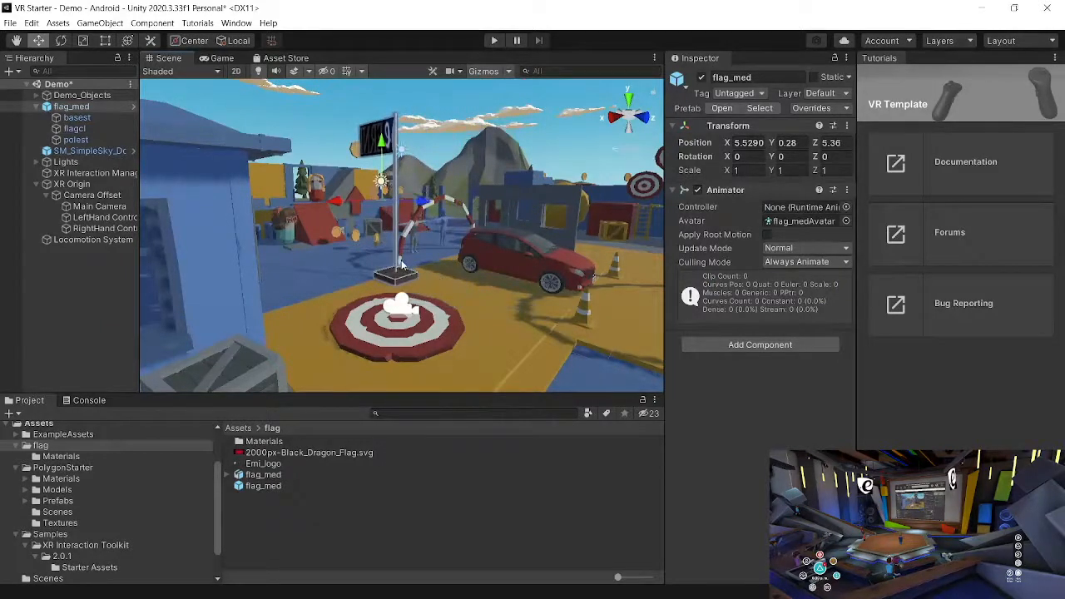
{"action": "key", "text": "r"}
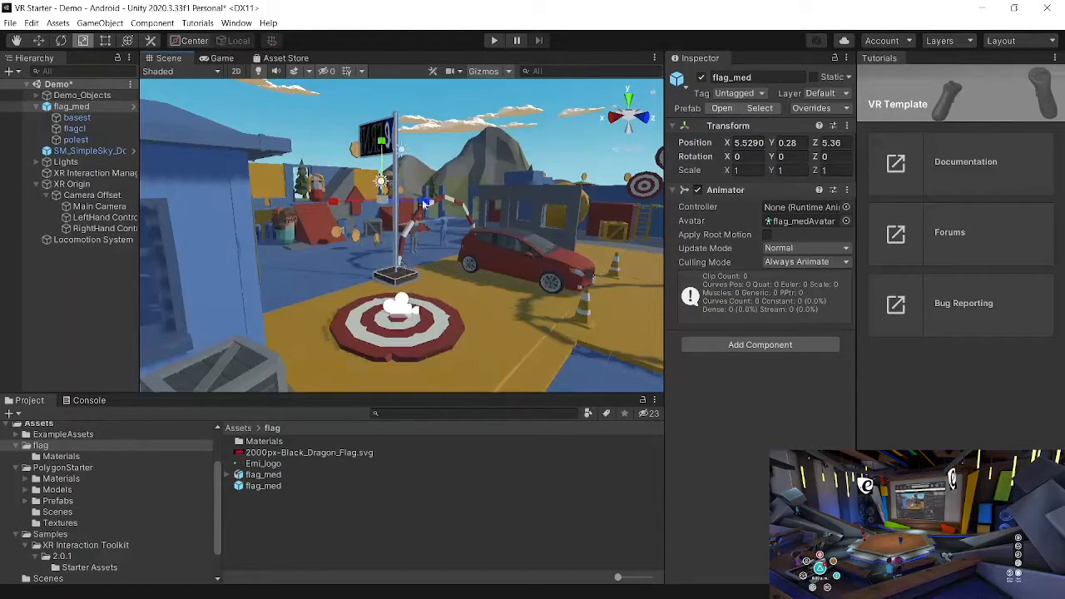
{"action": "left_click_drag", "start_coordinate": [424, 202], "coordinate": [432, 204]}
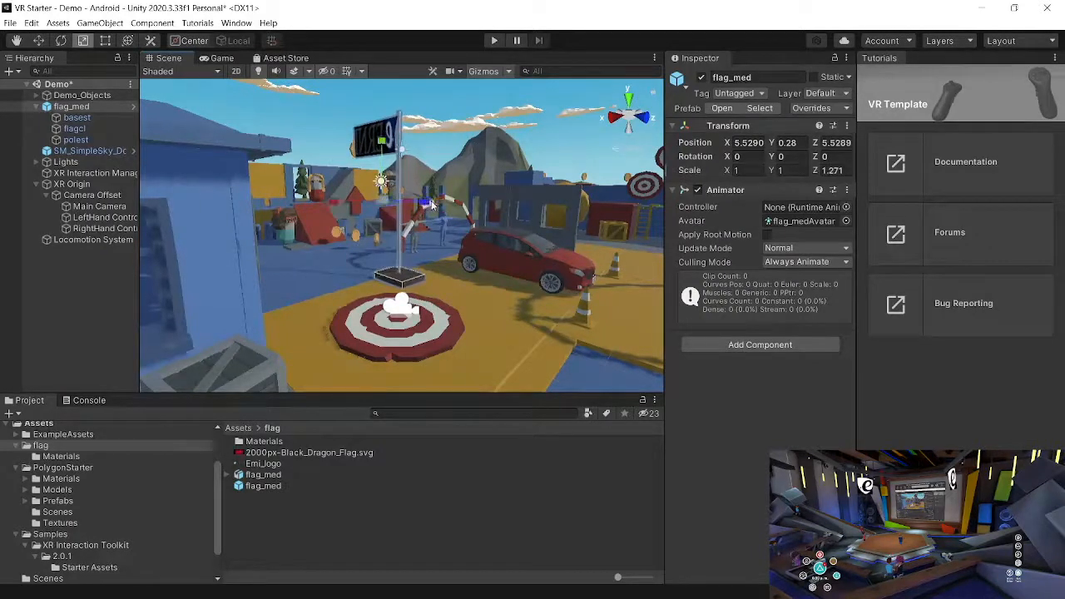
{"action": "key", "text": "ctrl+z"}
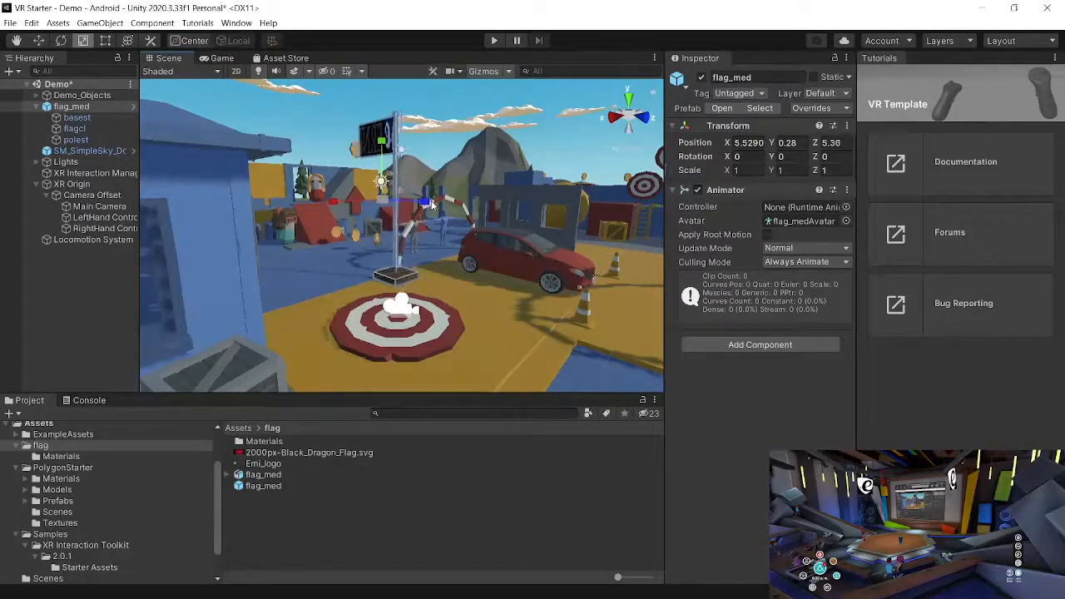
{"action": "left_click_drag", "start_coordinate": [381, 202], "coordinate": [383, 223]}
{"action": "key", "text": "w"}
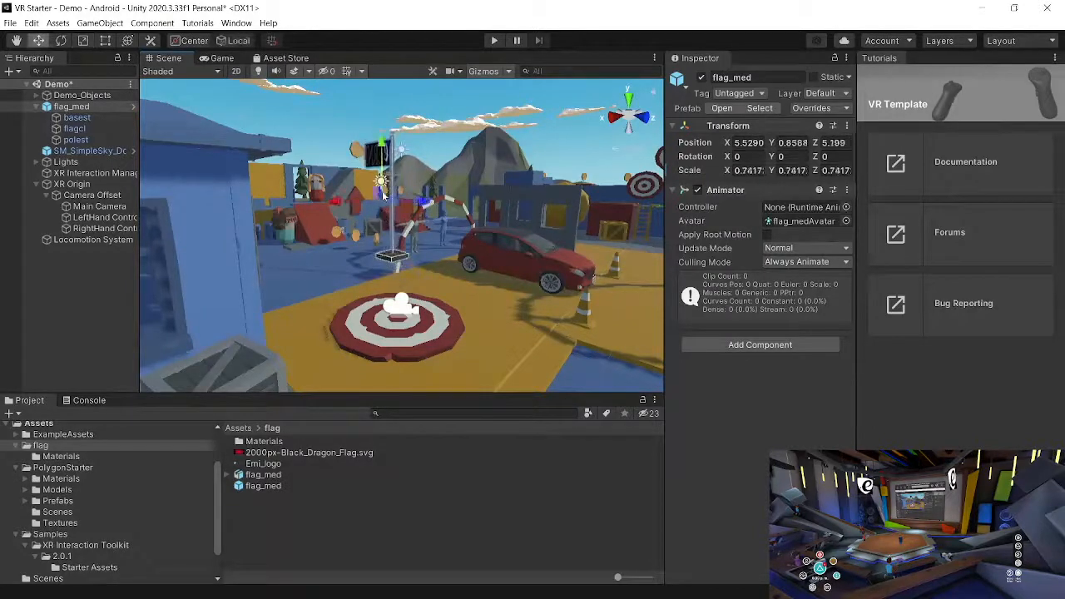
{"action": "left_click_drag", "start_coordinate": [384, 144], "coordinate": [384, 158]}
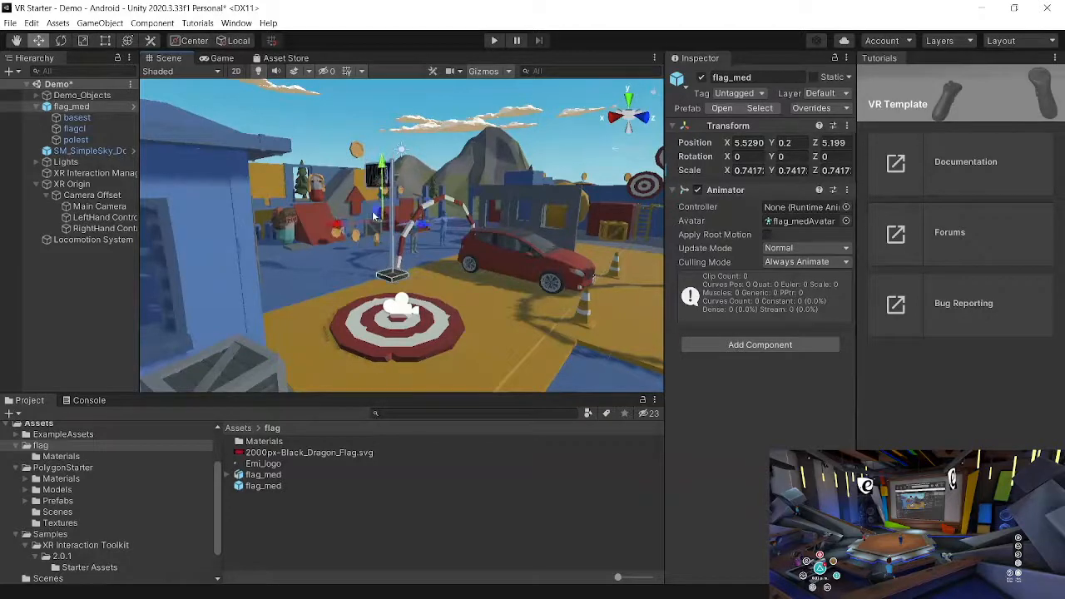
Examine the flag's logo from the opposite side and its placement in the scene
{"action": "key", "text": "alt"}
{"action": "left_click_drag", "start_coordinate": [429, 242], "coordinate": [158, 247], "text": "alt"}
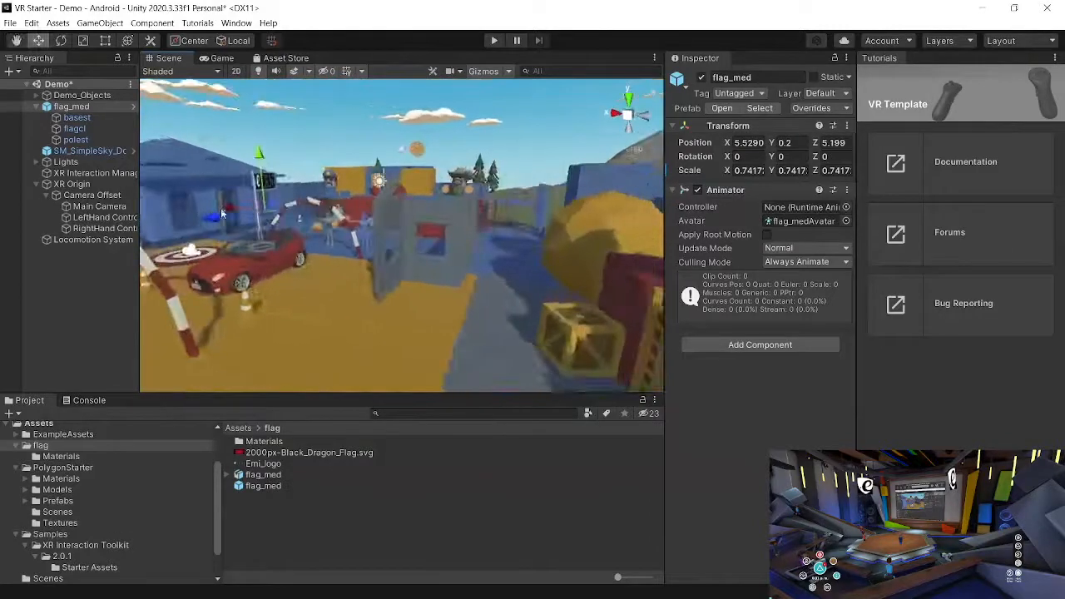
{"action": "scroll", "coordinate": [220, 208], "scroll_direction": "up", "scroll_amount": 6}
{"action": "scroll", "coordinate": [187, 213], "scroll_direction": "up", "scroll_amount": 1}
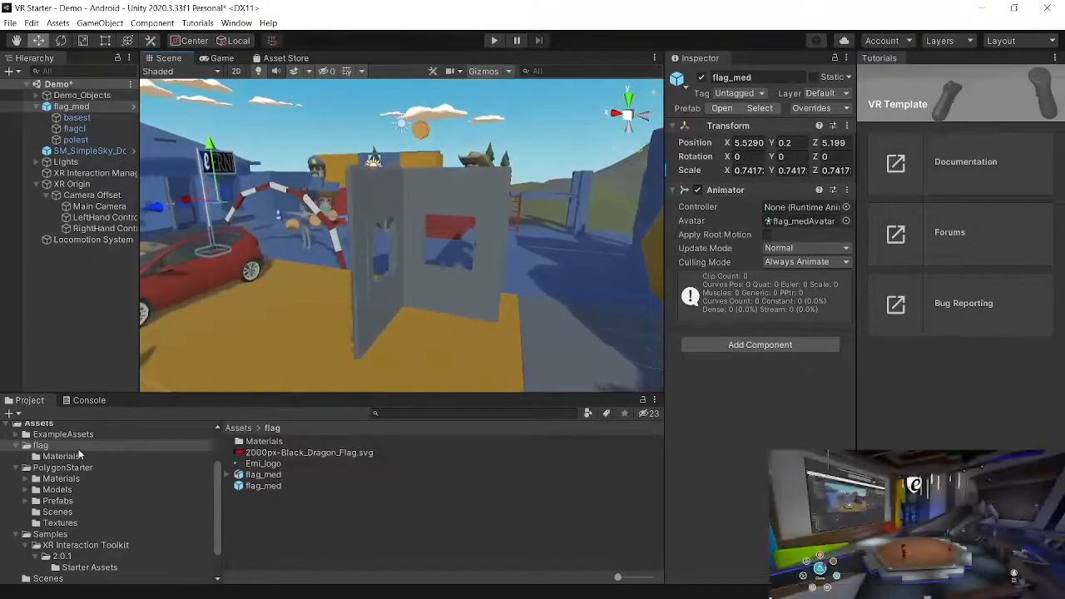
{"action": "double_click", "coordinate": [74, 108]}
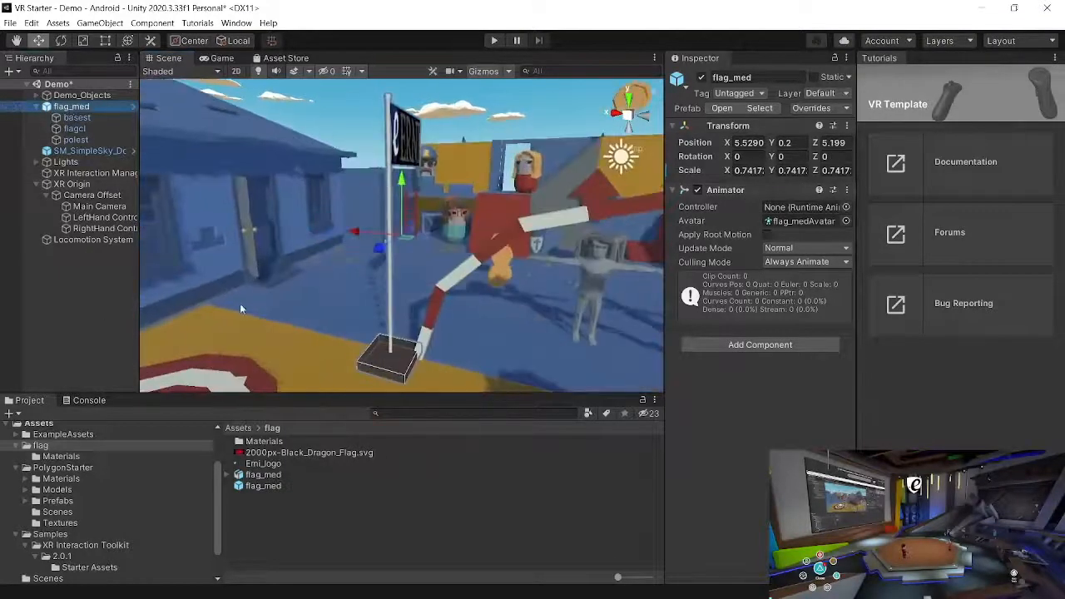
{"action": "key", "text": "alt"}
{"action": "left_click_drag", "start_coordinate": [403, 316], "coordinate": [265, 311], "text": "alt"}
{"action": "left_click_drag", "start_coordinate": [376, 258], "coordinate": [256, 284], "text": "alt"}
{"action": "left_click_drag", "start_coordinate": [419, 283], "coordinate": [379, 268], "text": "alt"}
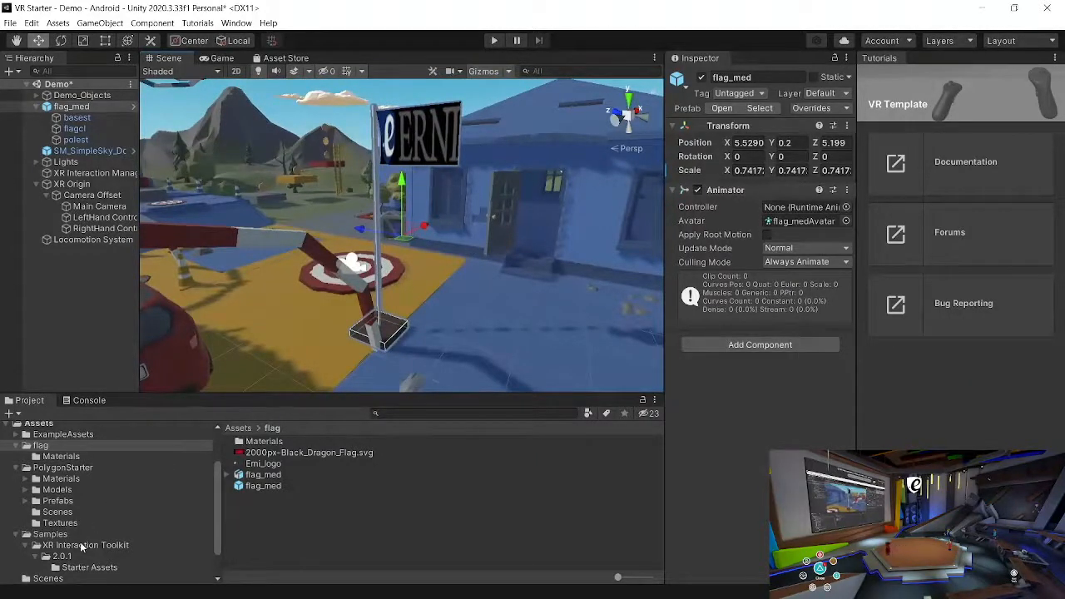
Start Play mode to test the flag in the Demo scene
{"action": "left_click", "coordinate": [495, 40]}
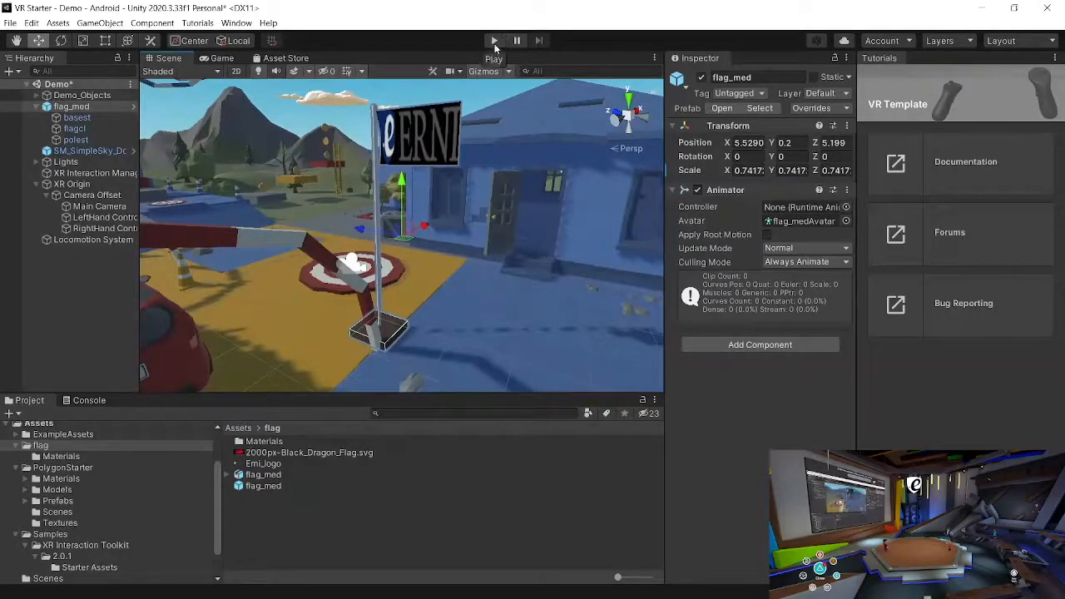